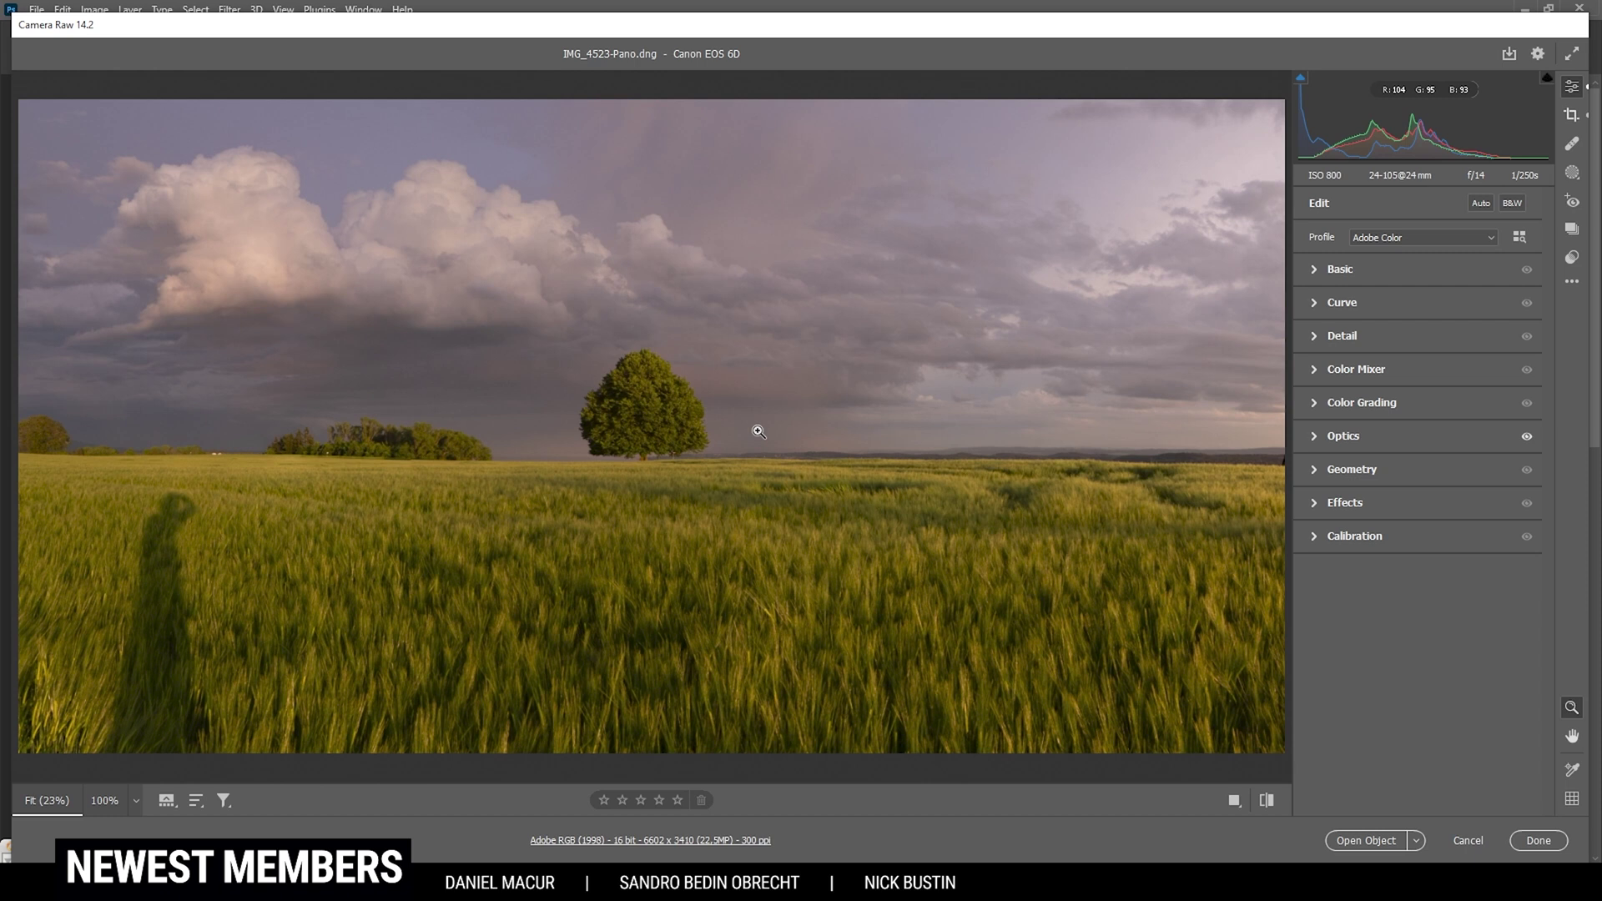
# Step: Switch the panorama's profile to Adobe Standard and expand the Basic panel
pyautogui.click(1401, 237)
pyautogui.click(1401, 297)
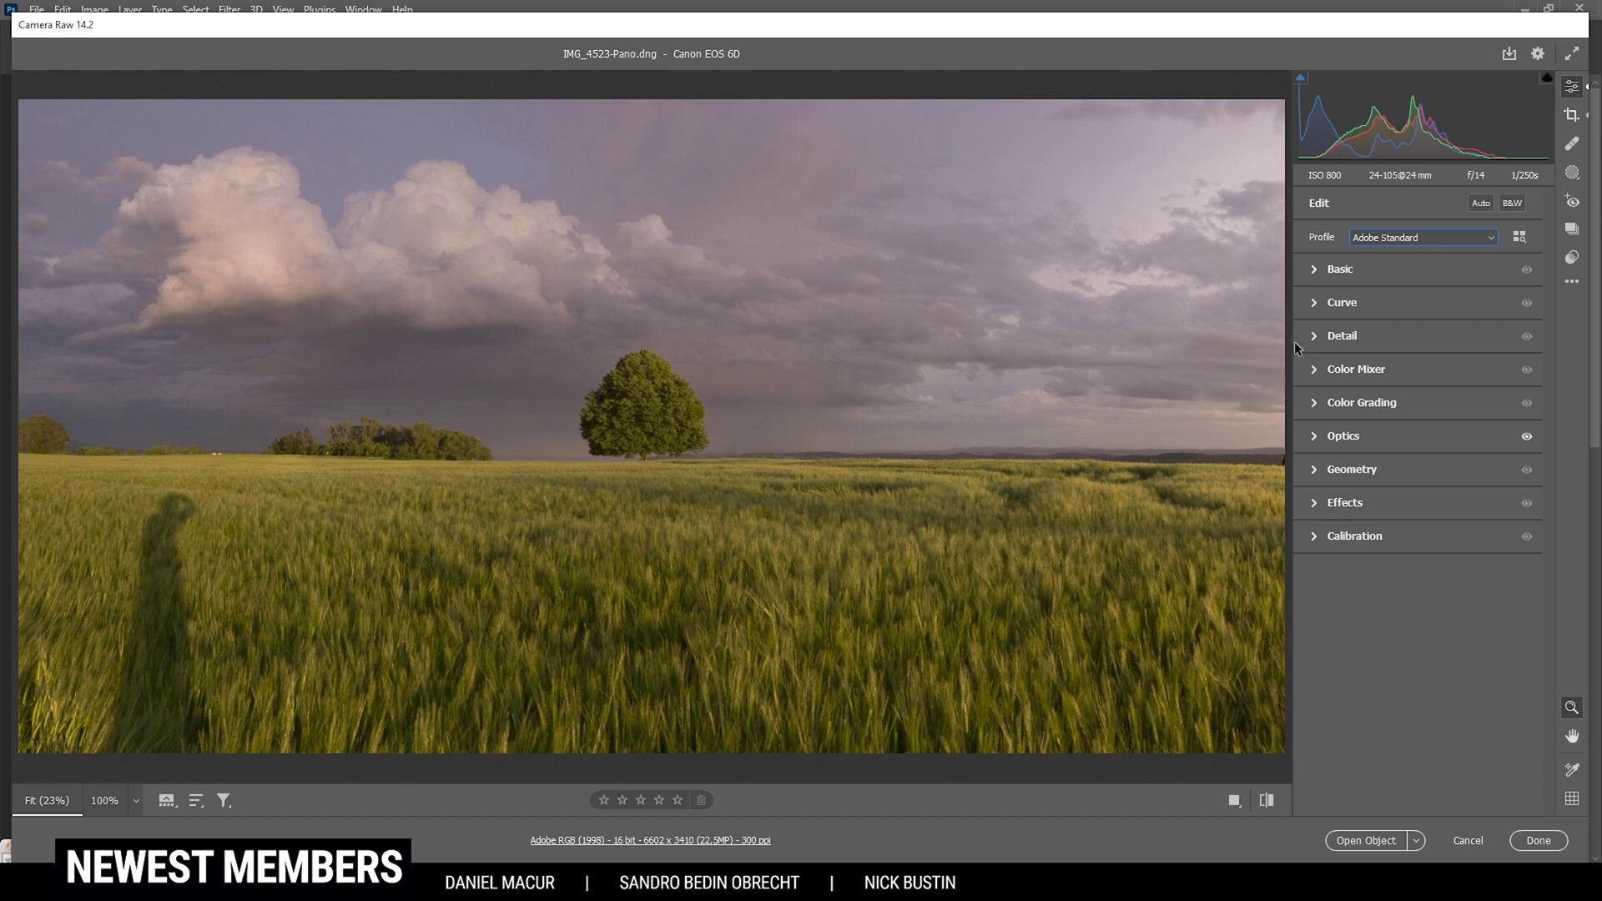
pyautogui.click(1314, 272)
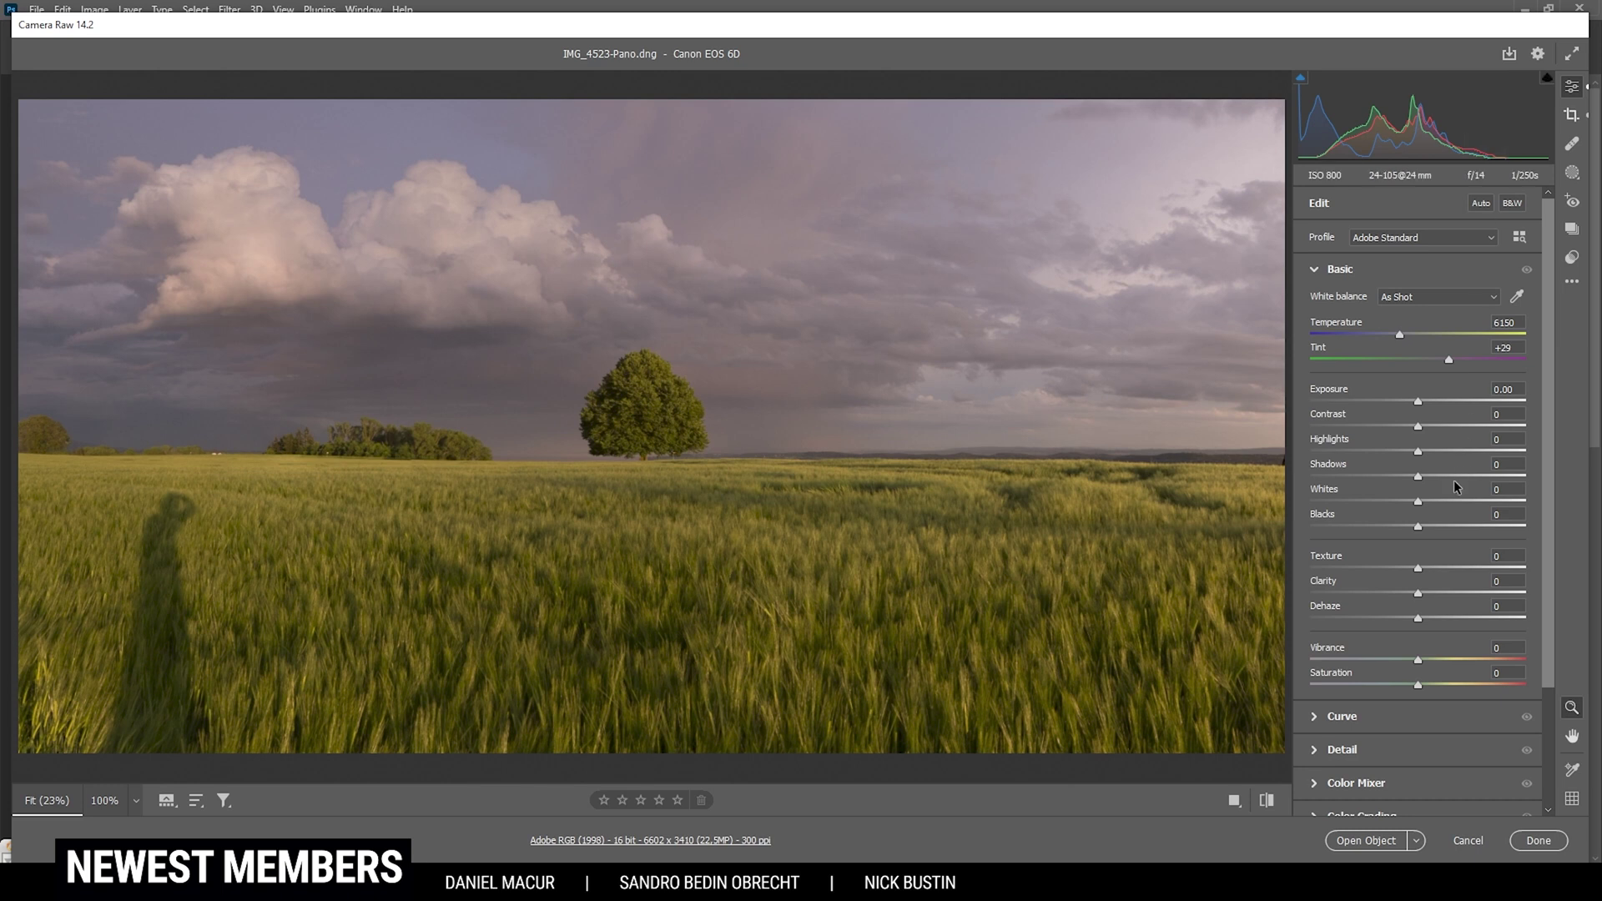
# Step: Set Whites to +51 and Blacks to +9 while checking clipping, then add Dehaze +5
pyautogui.moveTo(1417, 506); pyautogui.dragTo(1472, 500)
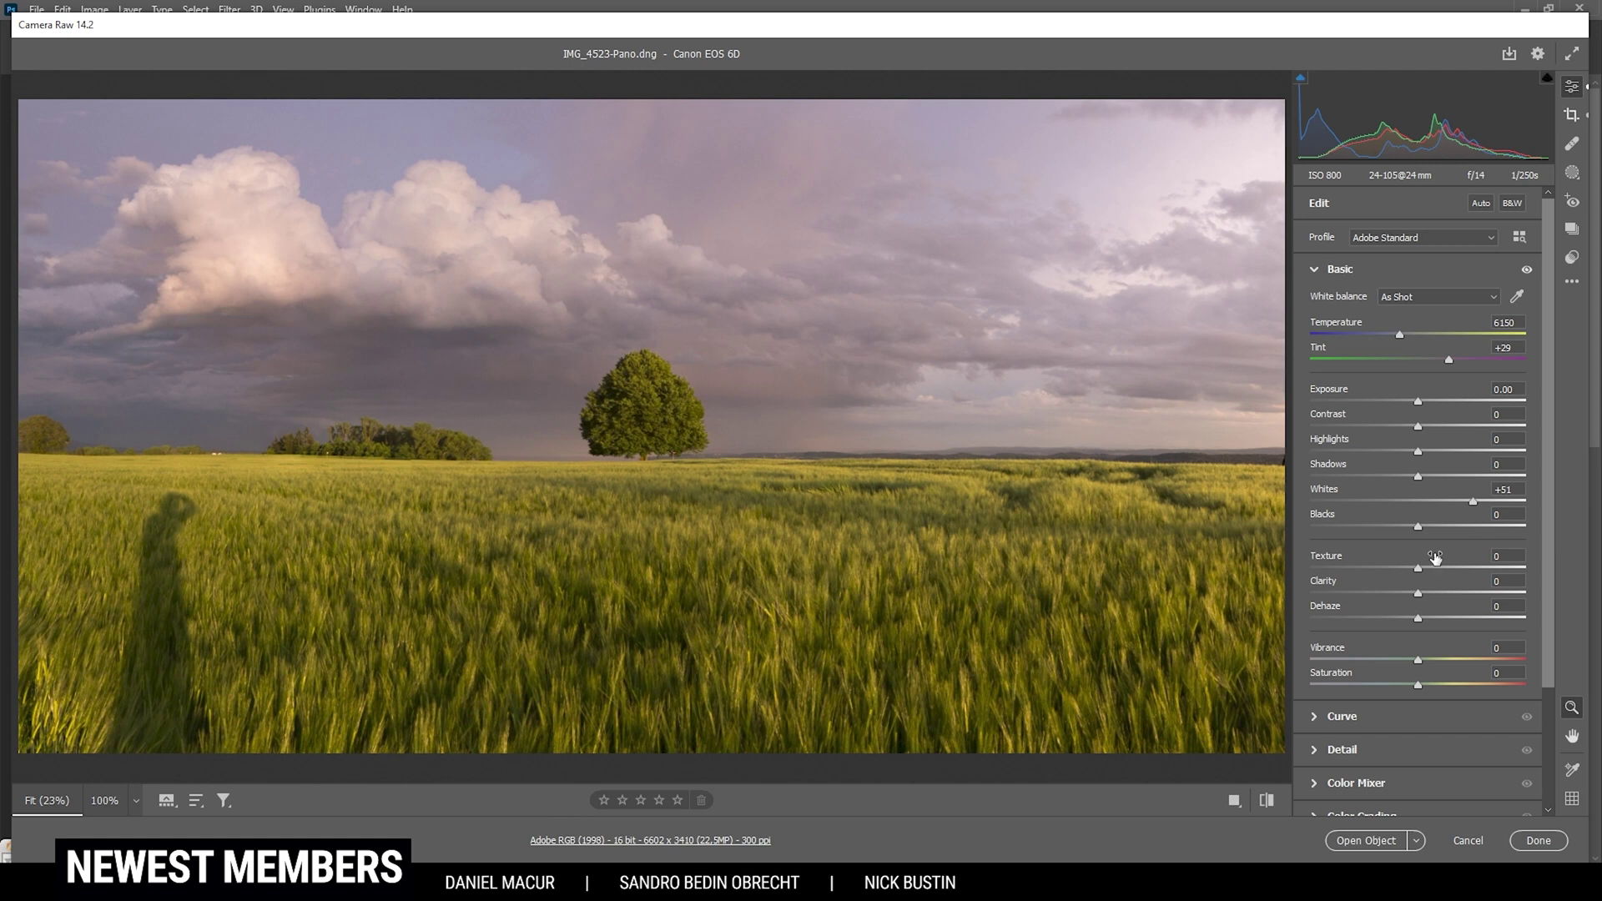
pyautogui.moveTo(1420, 529); pyautogui.dragTo(1430, 529)
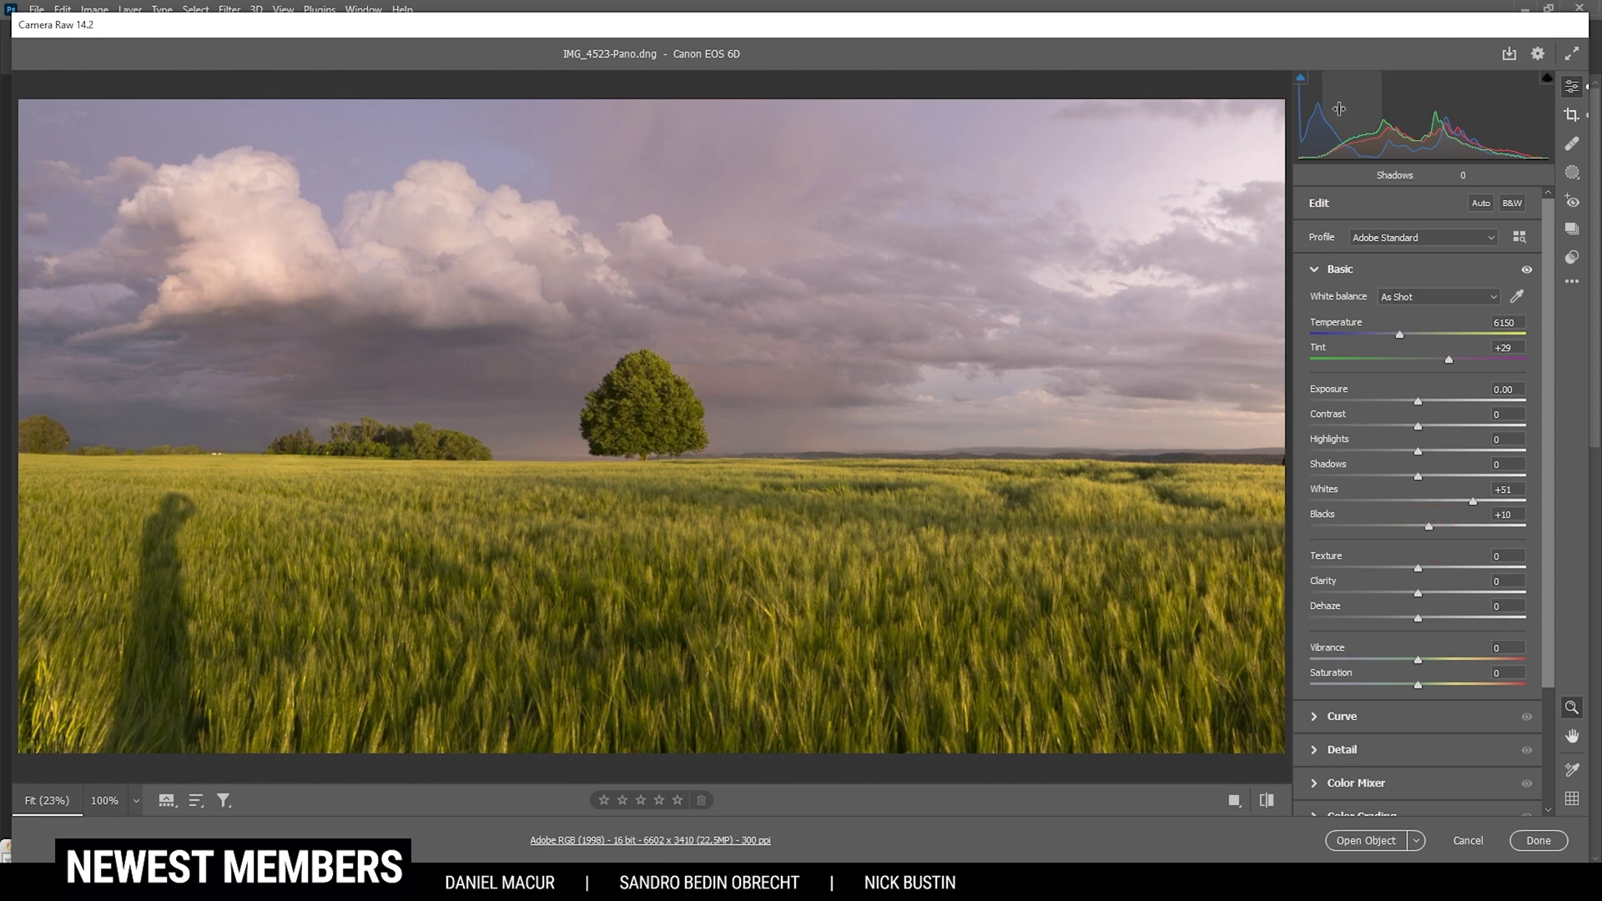
pyautogui.keyDown('alt'); pyautogui.click(1430, 528); pyautogui.keyUp('alt')
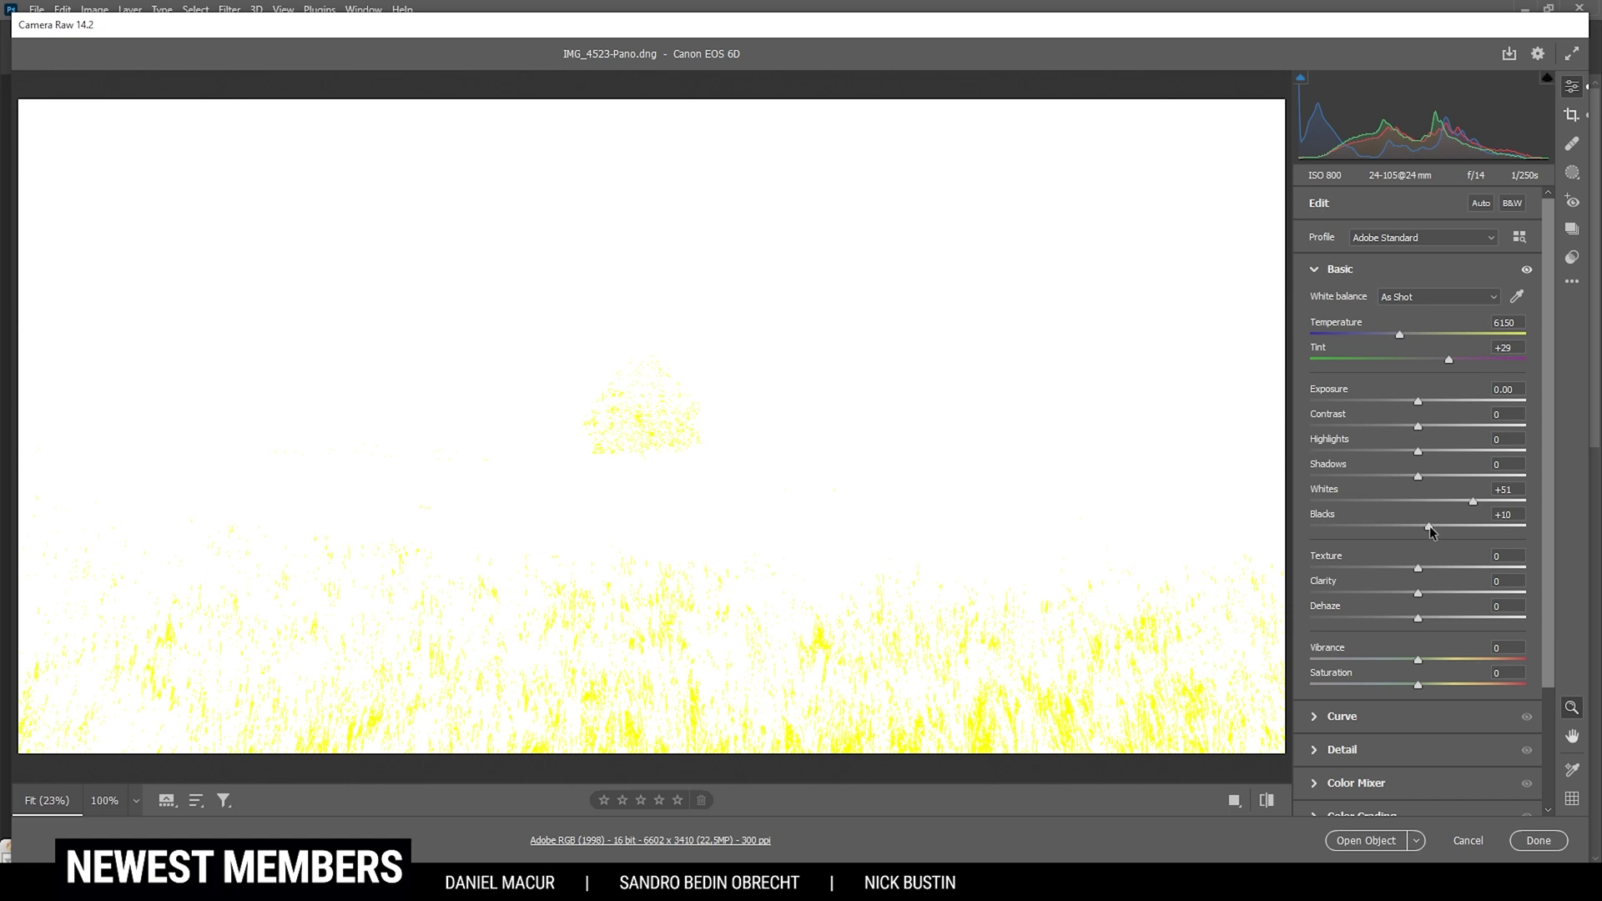
pyautogui.moveTo(1429, 528); pyautogui.dragTo(1429, 528)
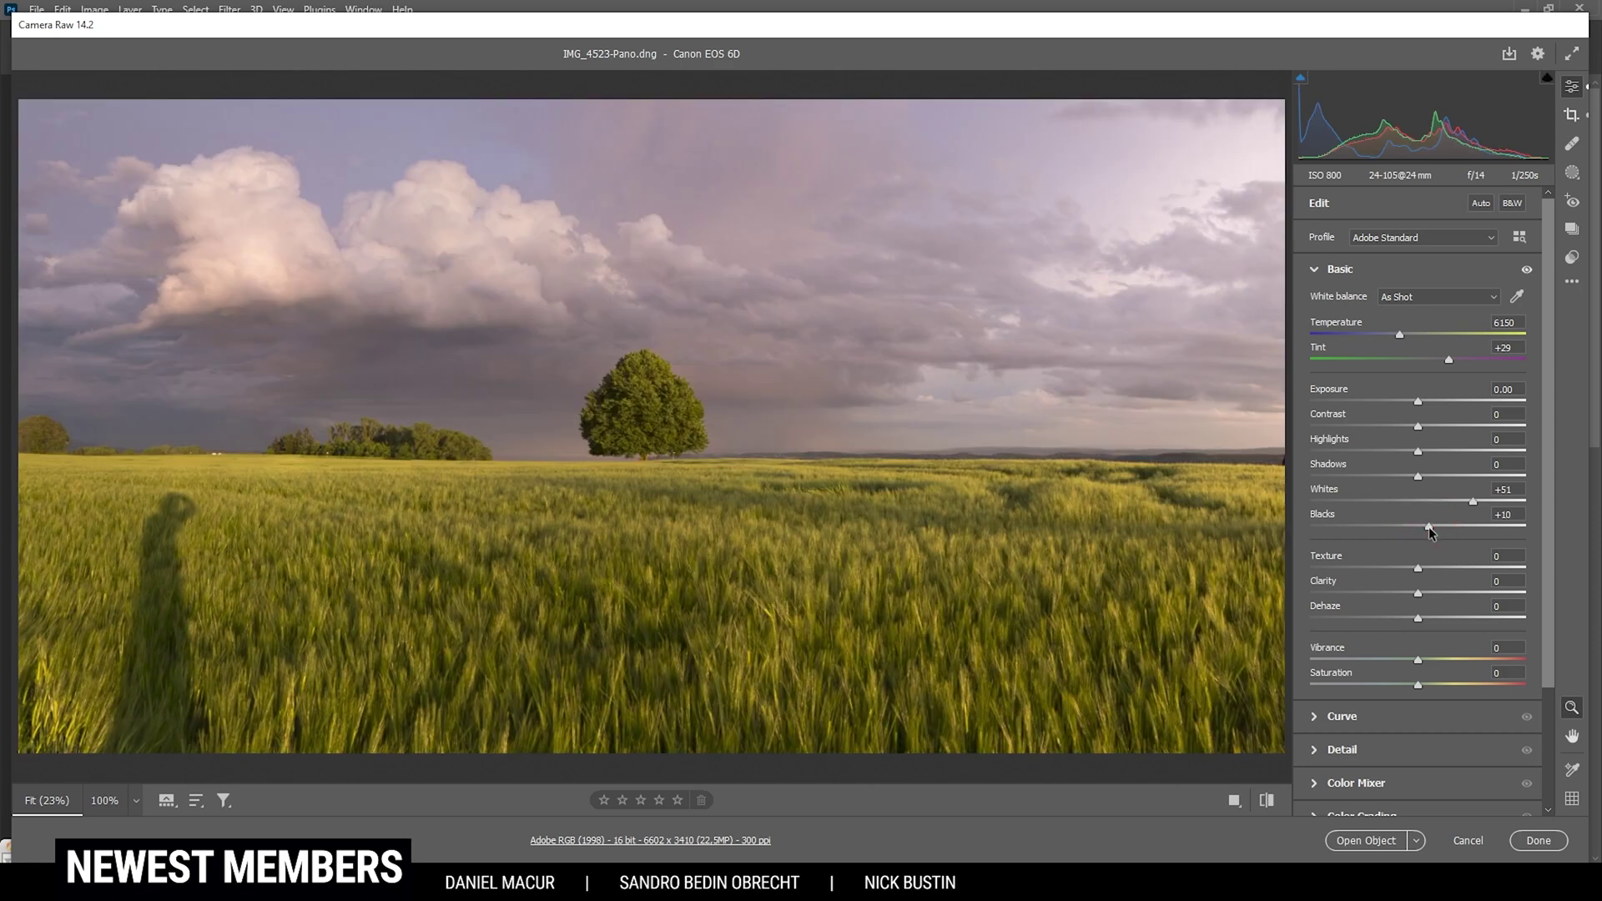
pyautogui.click(1429, 526)
pyautogui.moveTo(1415, 618); pyautogui.dragTo(1422, 623)
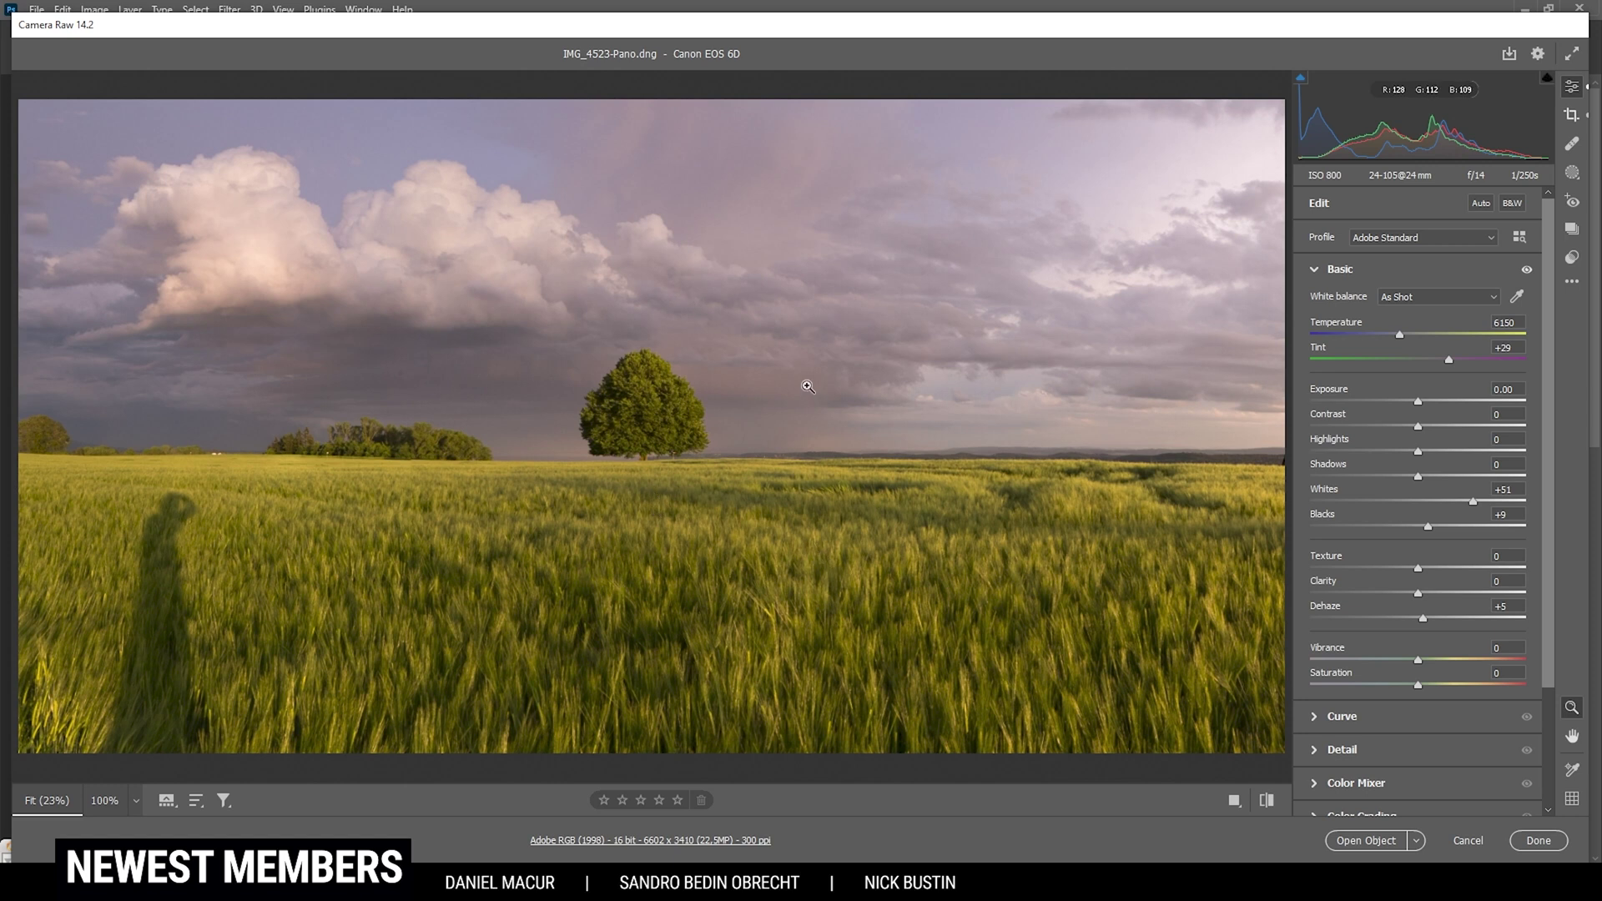
pyautogui.click(1572, 172)
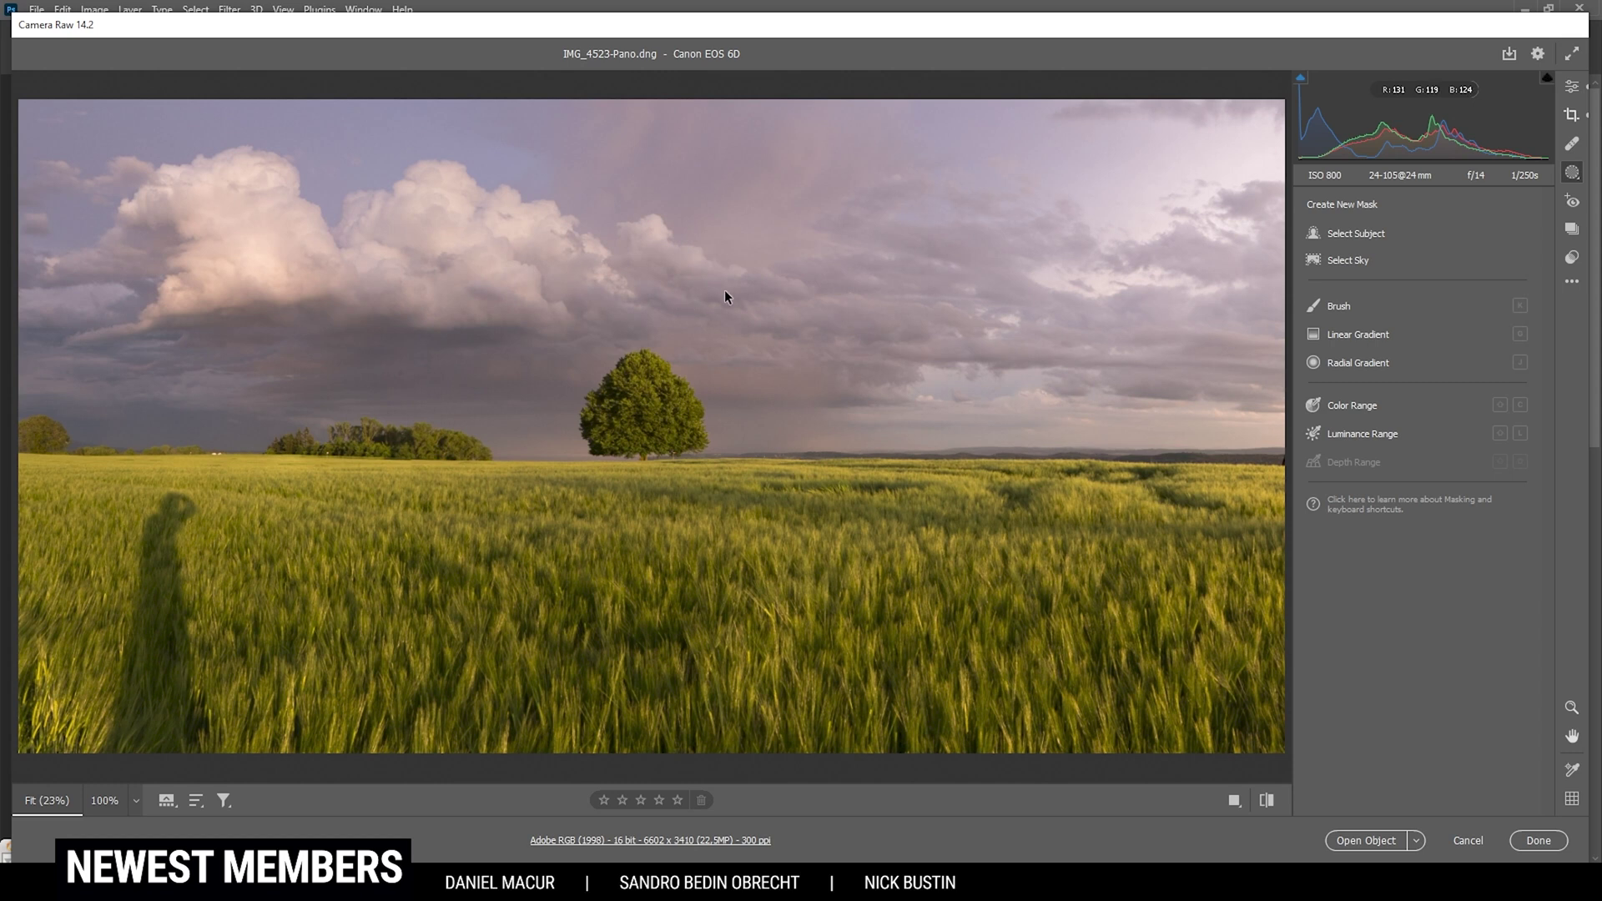
# Step: Create a Select Sky mask (Mask 1), toggling its red overlay off and on
pyautogui.click(1345, 260)
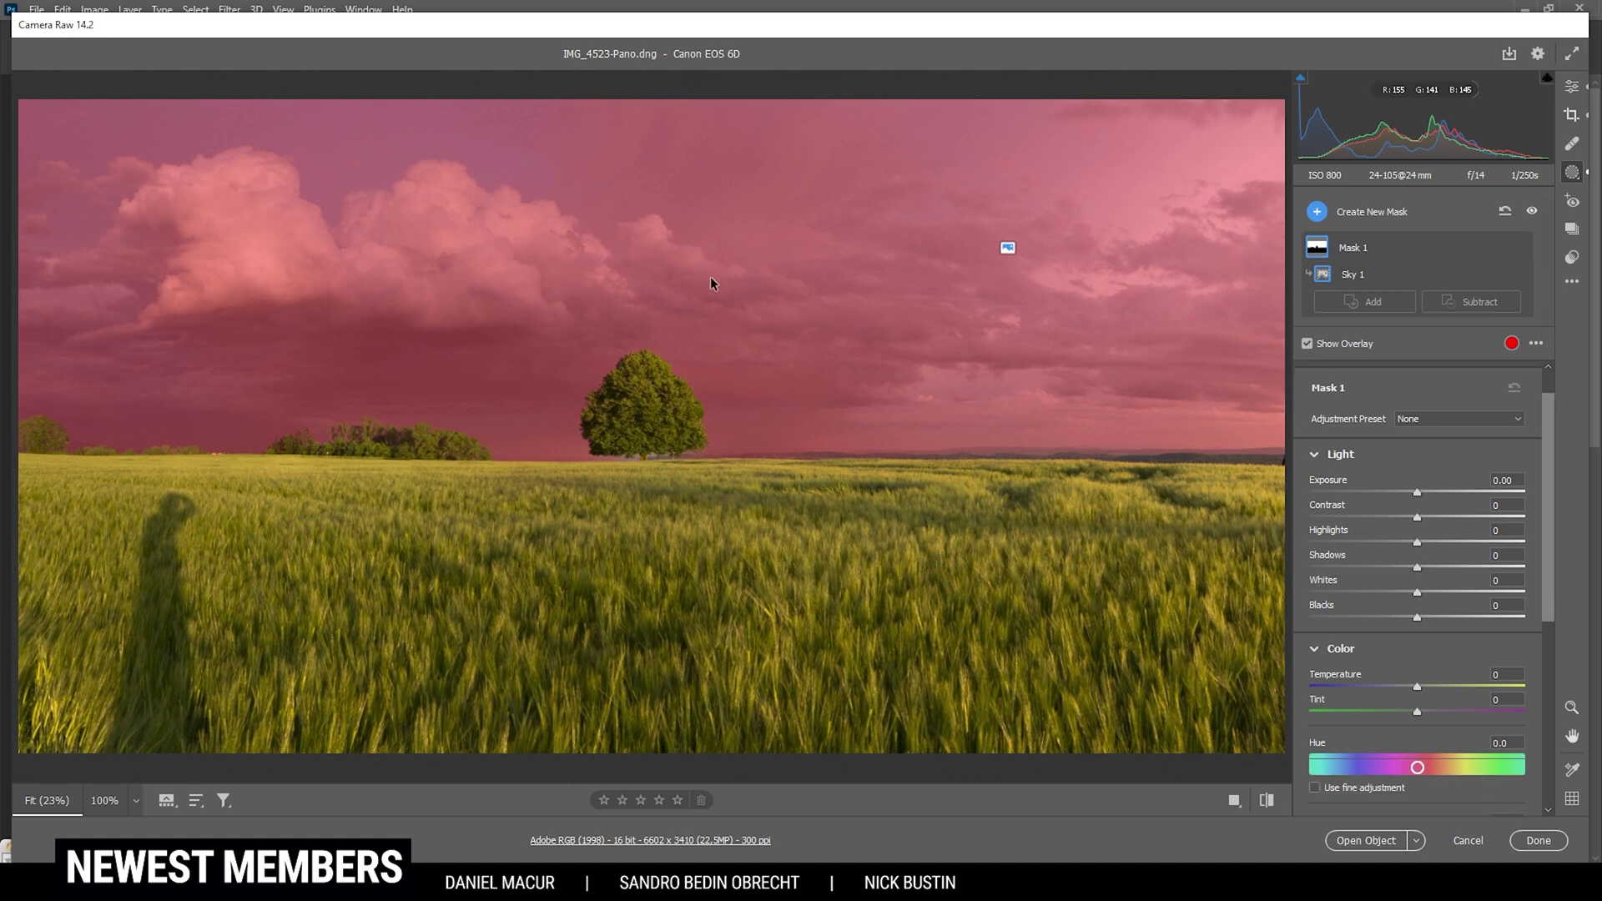
pyautogui.click(1307, 344)
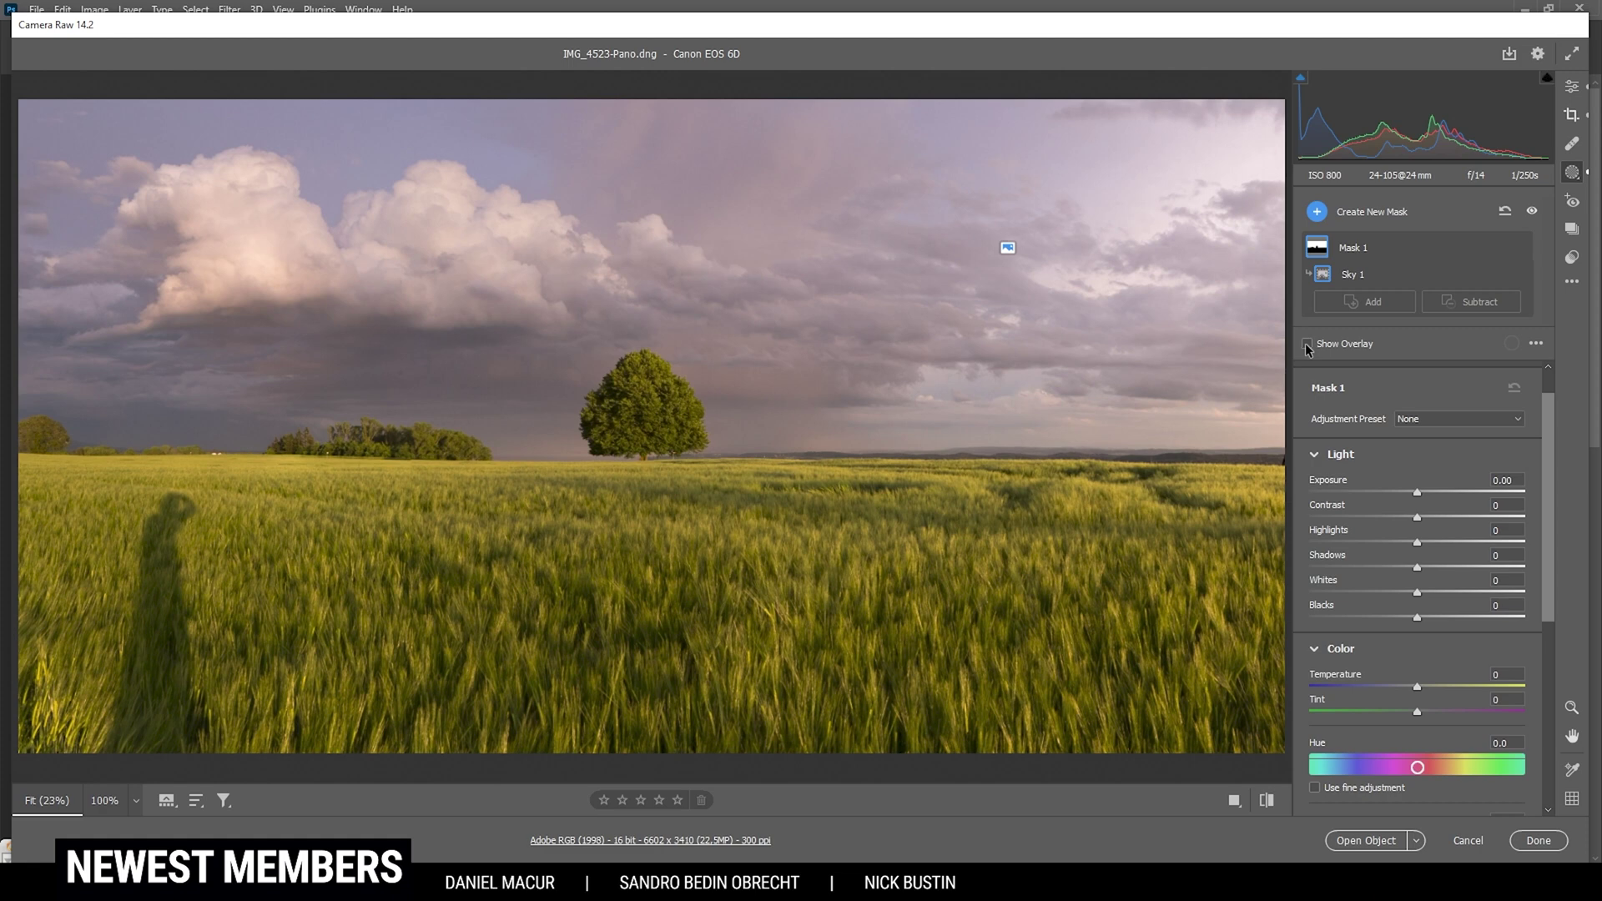
pyautogui.click(1308, 345)
# Step: Cool the sky mask with Temperature -9 and Tint -20
pyautogui.moveTo(1416, 688); pyautogui.dragTo(1405, 687)
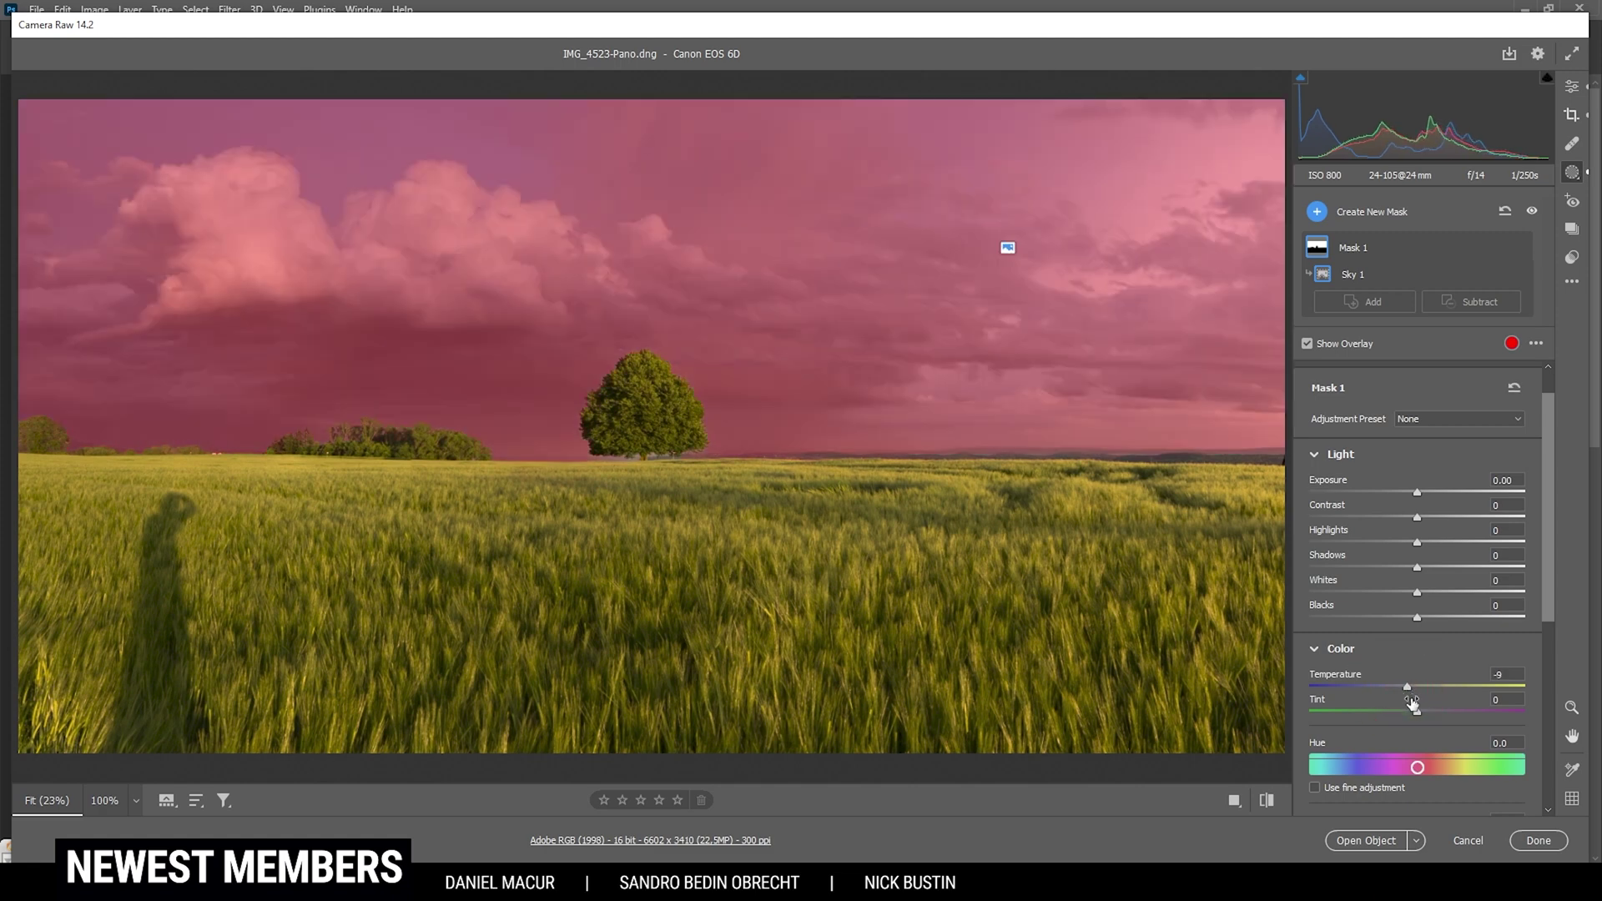
pyautogui.moveTo(1415, 713); pyautogui.dragTo(1416, 716)
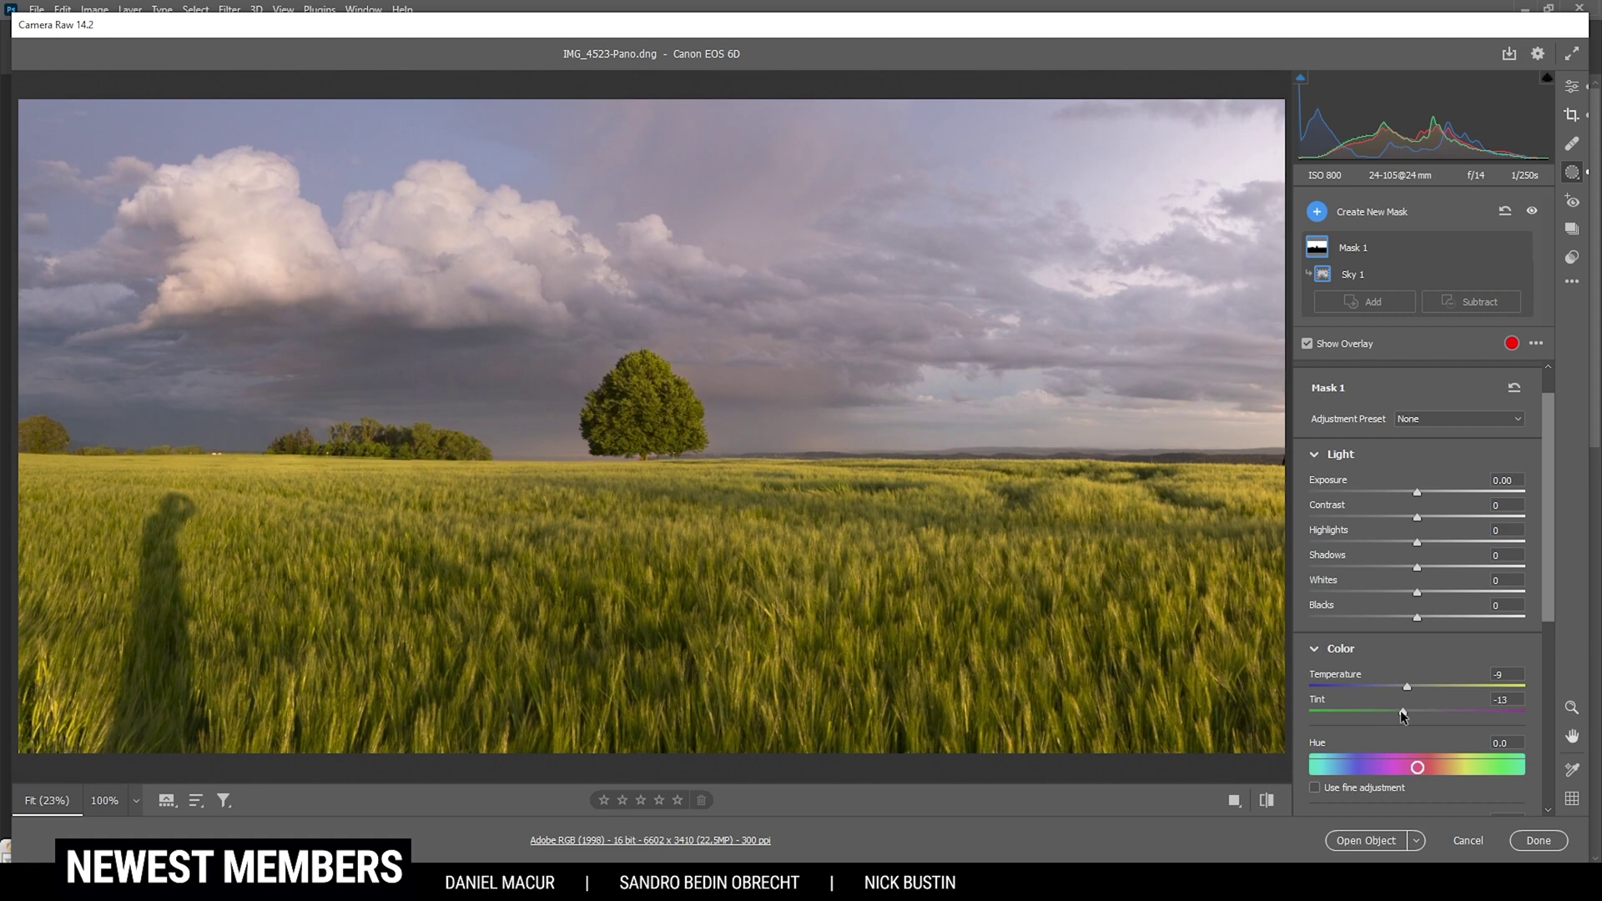
pyautogui.click(1307, 343)
pyautogui.click(1306, 343)
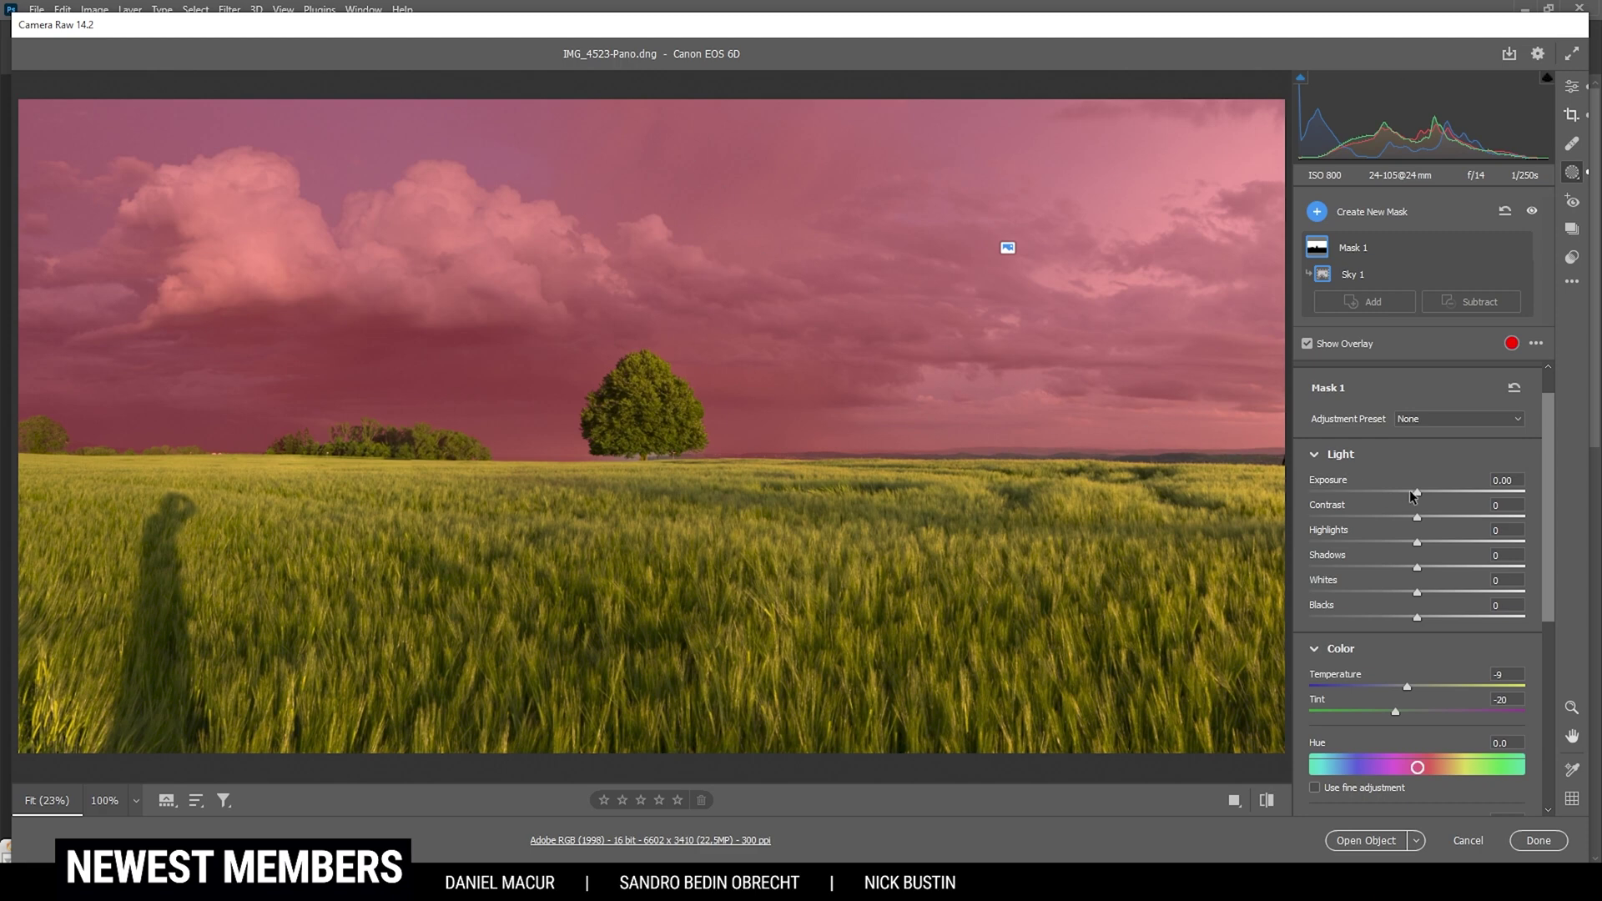
# Step: Set the sky mask to Exposure -0.45, Whites +48, Contrast +26 and Blacks -7
pyautogui.moveTo(1416, 495); pyautogui.dragTo(1406, 492)
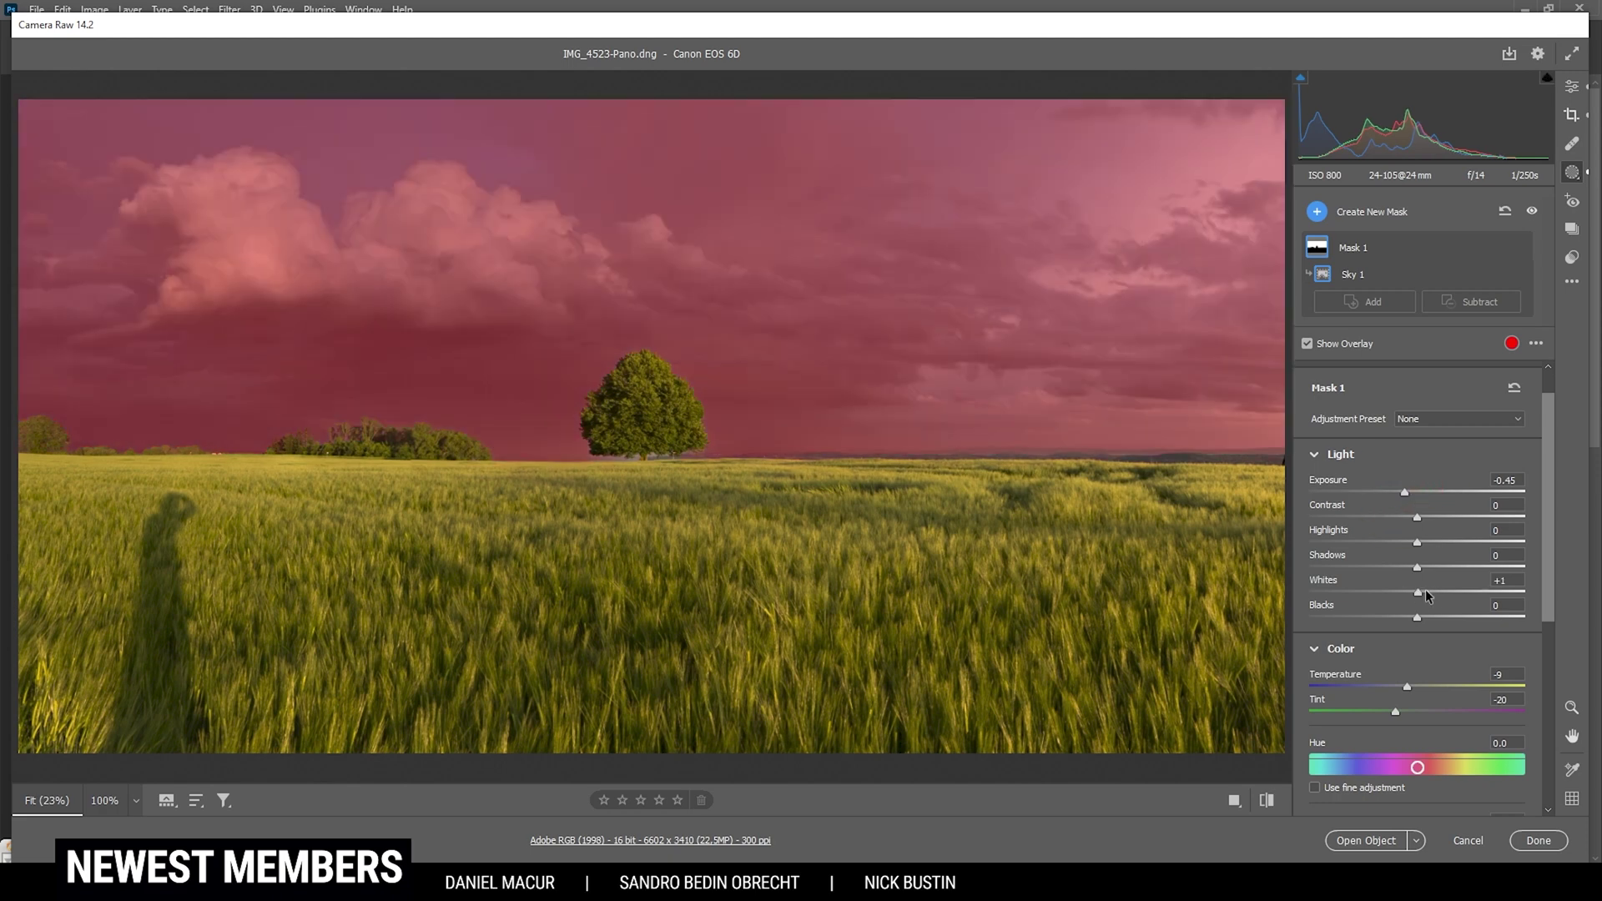
pyautogui.moveTo(1418, 593); pyautogui.dragTo(1468, 594)
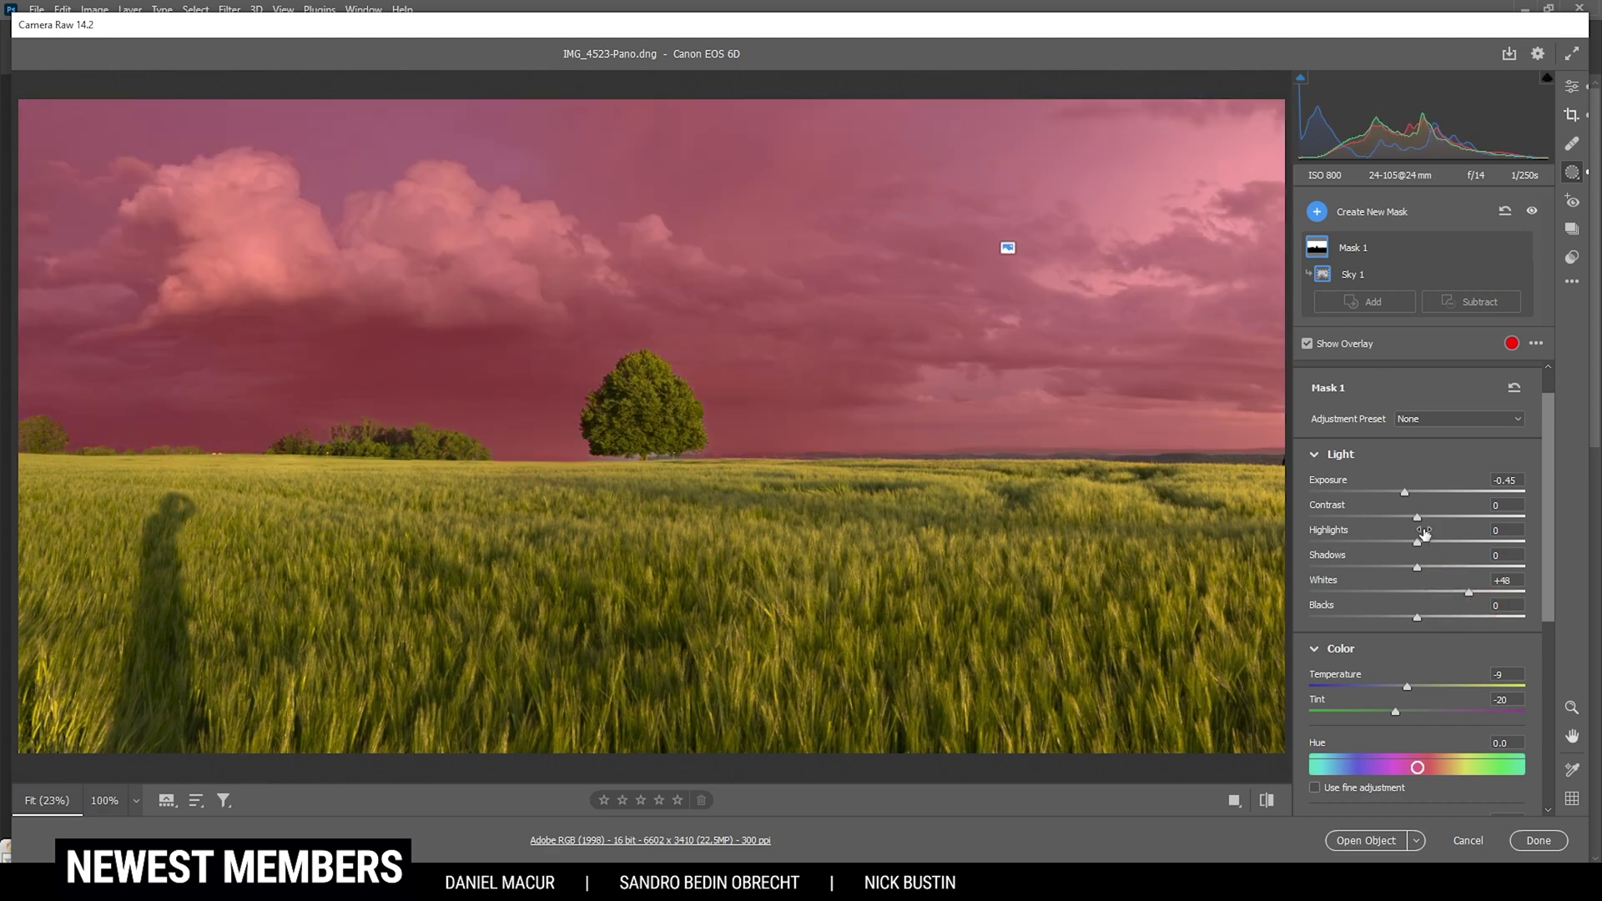
pyautogui.moveTo(1416, 518); pyautogui.dragTo(1446, 520)
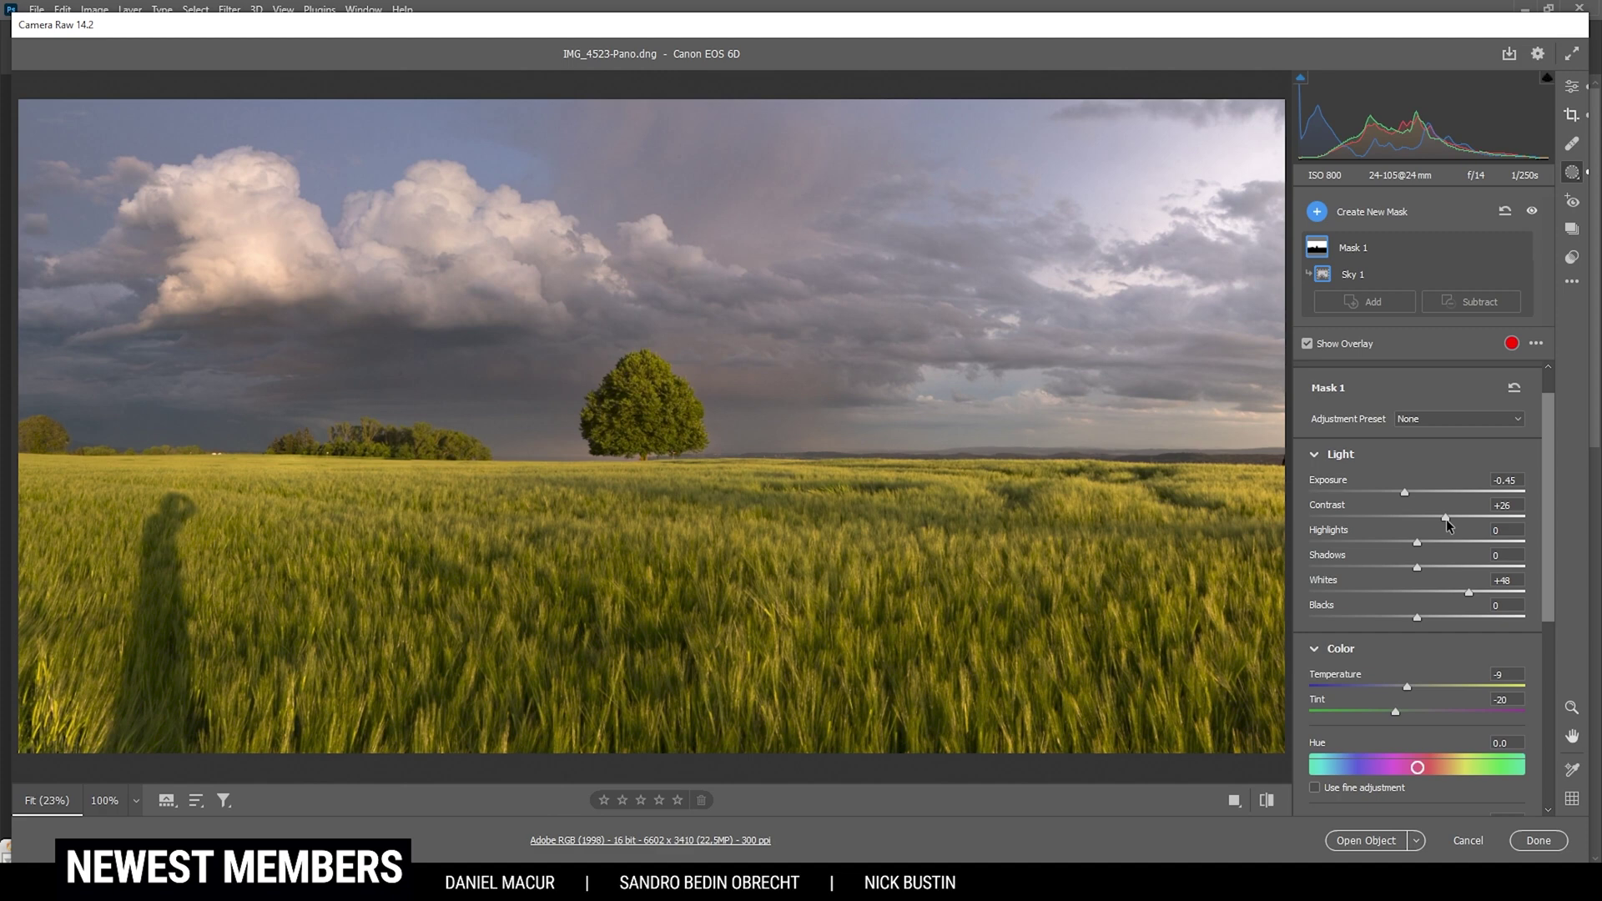
pyautogui.moveTo(1445, 519); pyautogui.dragTo(1445, 519)
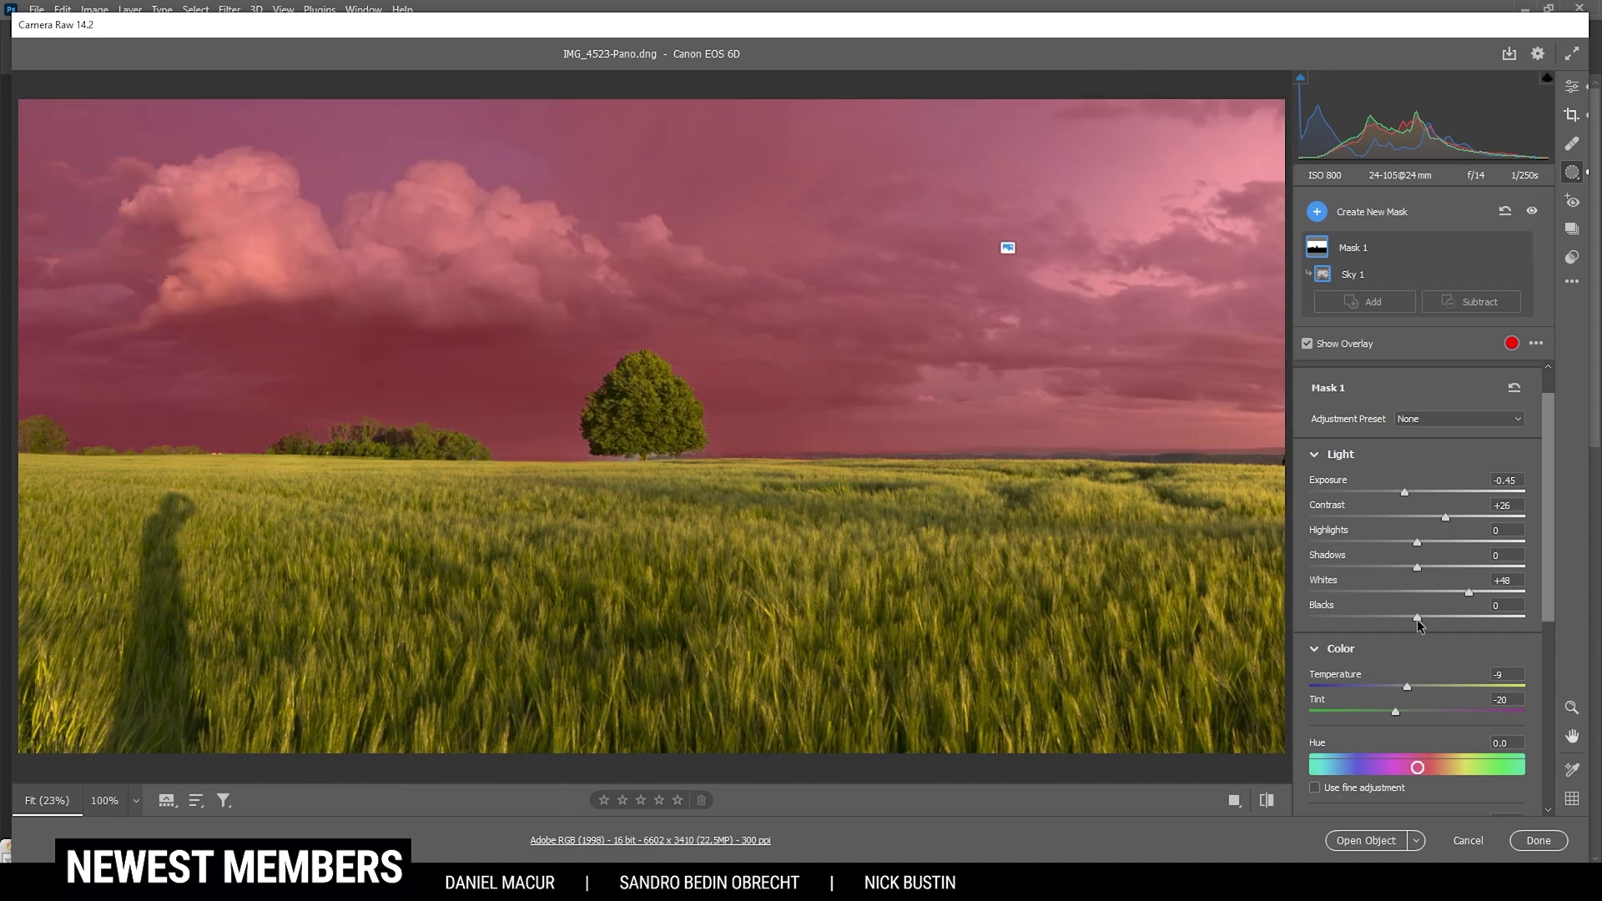
pyautogui.moveTo(1415, 614); pyautogui.dragTo(1408, 614)
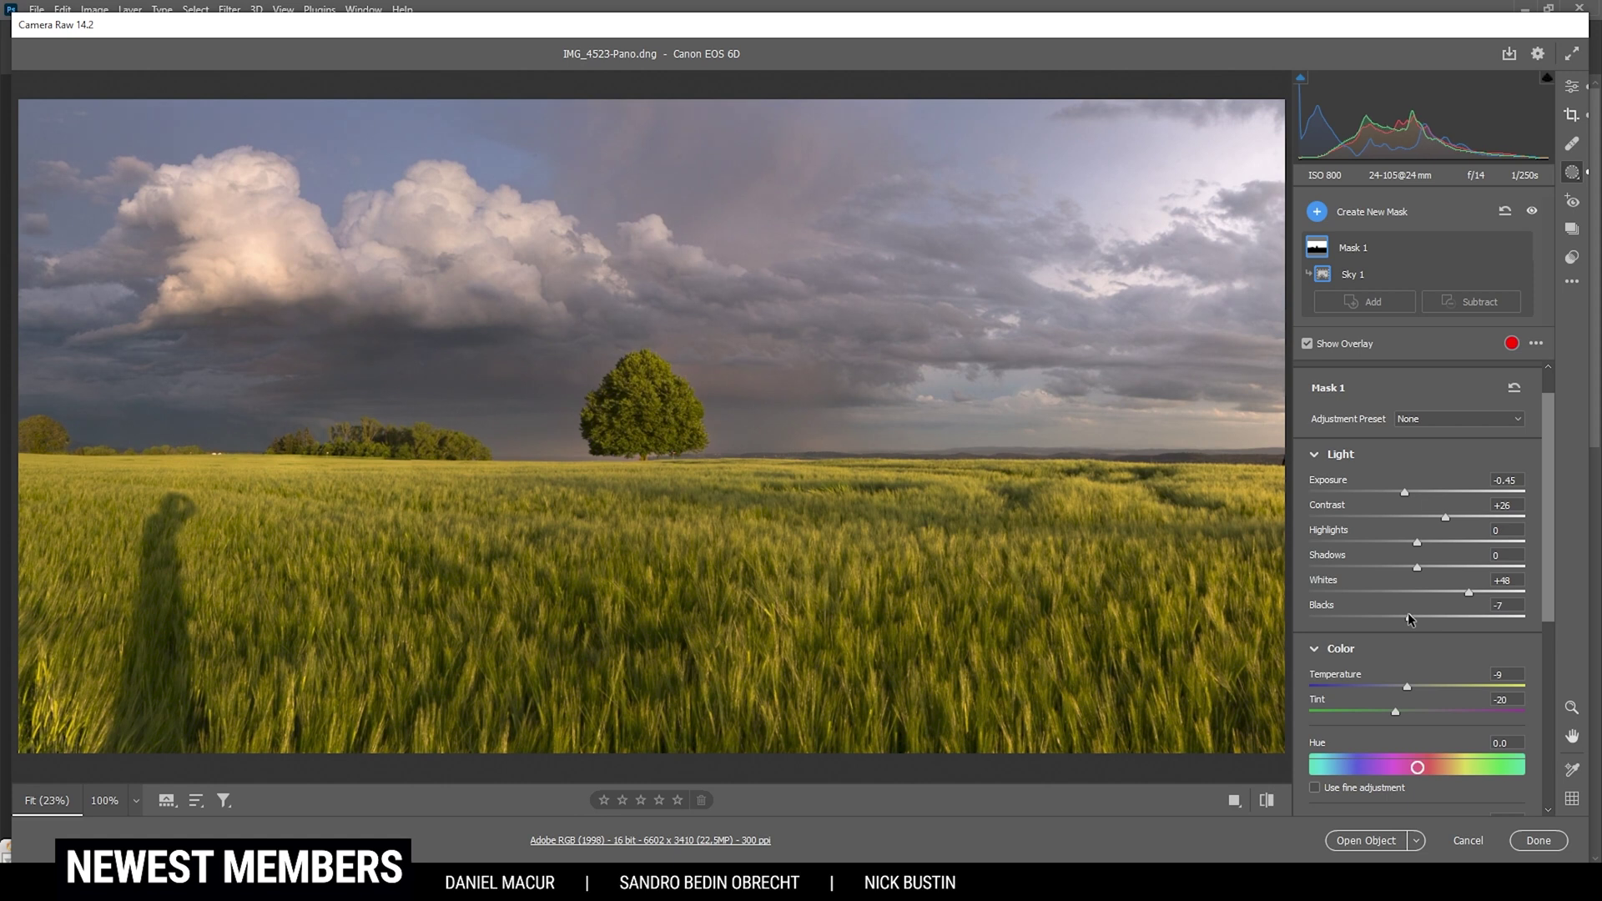
# Step: Give the sky mask Clarity +16, Texture +6 and Saturation +22
pyautogui.moveTo(1408, 615); pyautogui.dragTo(1410, 617)
pyautogui.scroll(-4, 1483, 633)
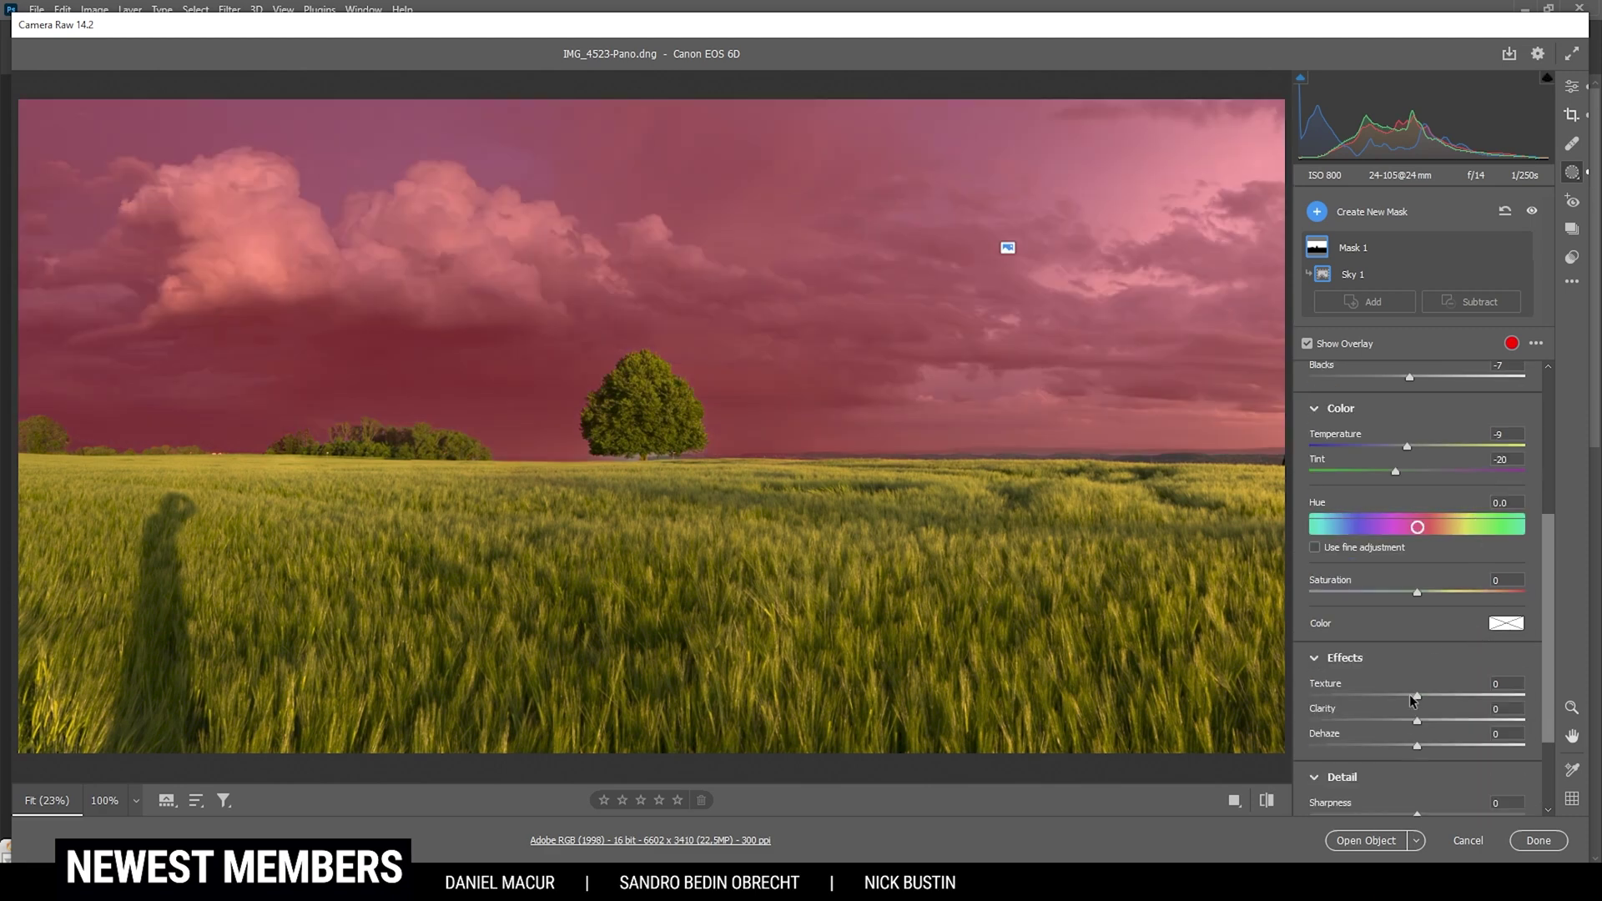
pyautogui.scroll(-1, 1414, 678)
pyautogui.moveTo(1418, 679); pyautogui.dragTo(1430, 683)
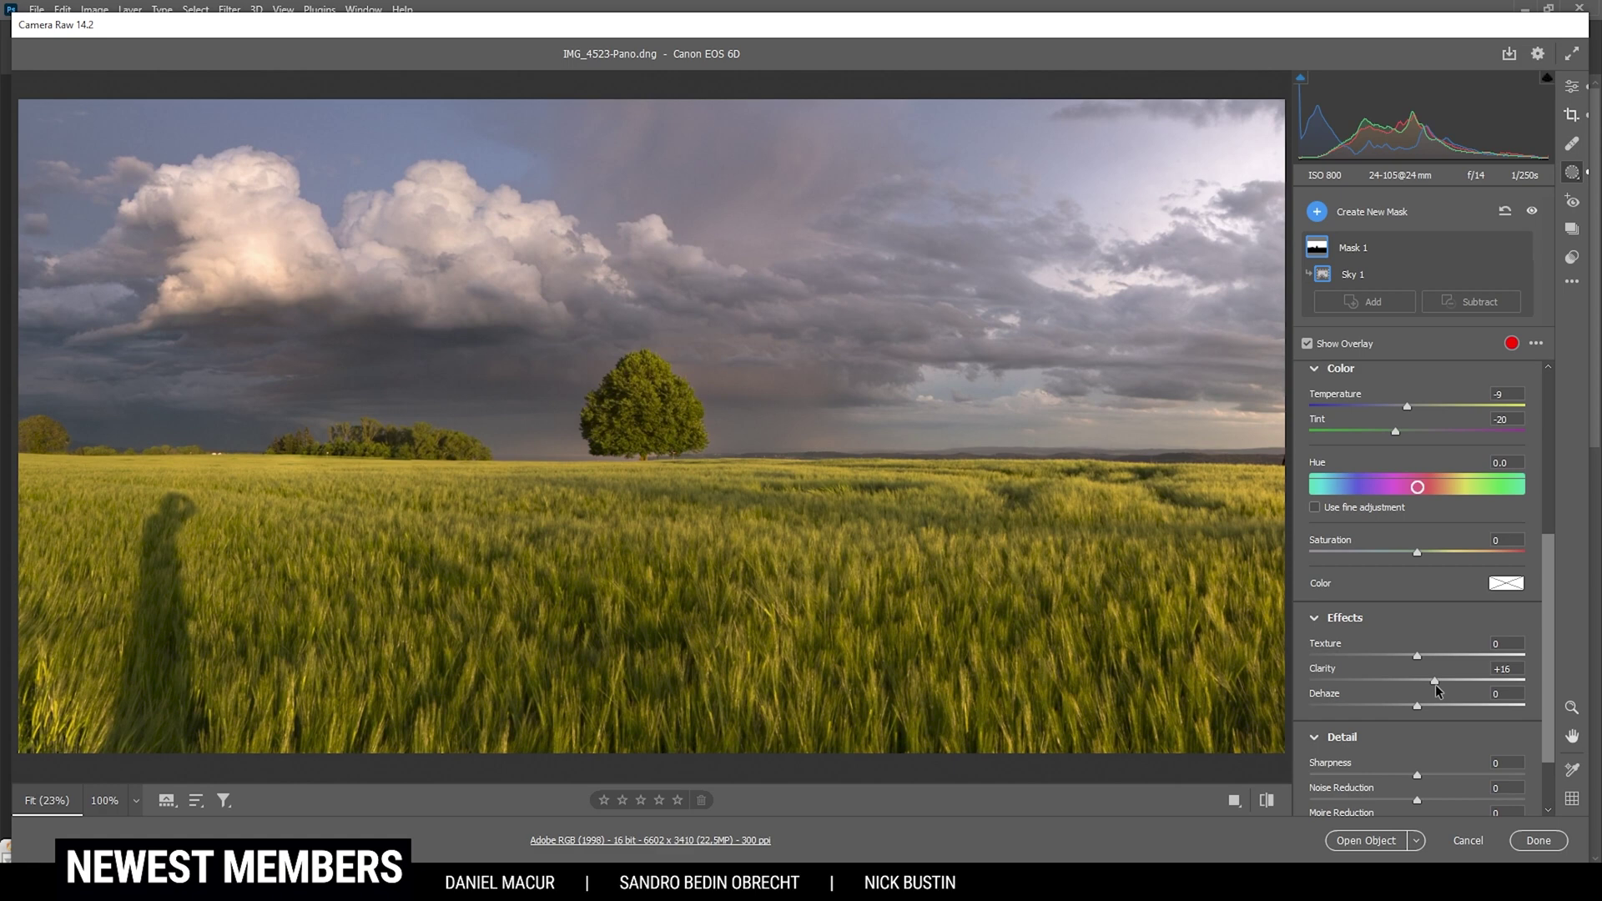
pyautogui.moveTo(1435, 683); pyautogui.dragTo(1426, 658)
pyautogui.moveTo(1431, 660); pyautogui.dragTo(1428, 662)
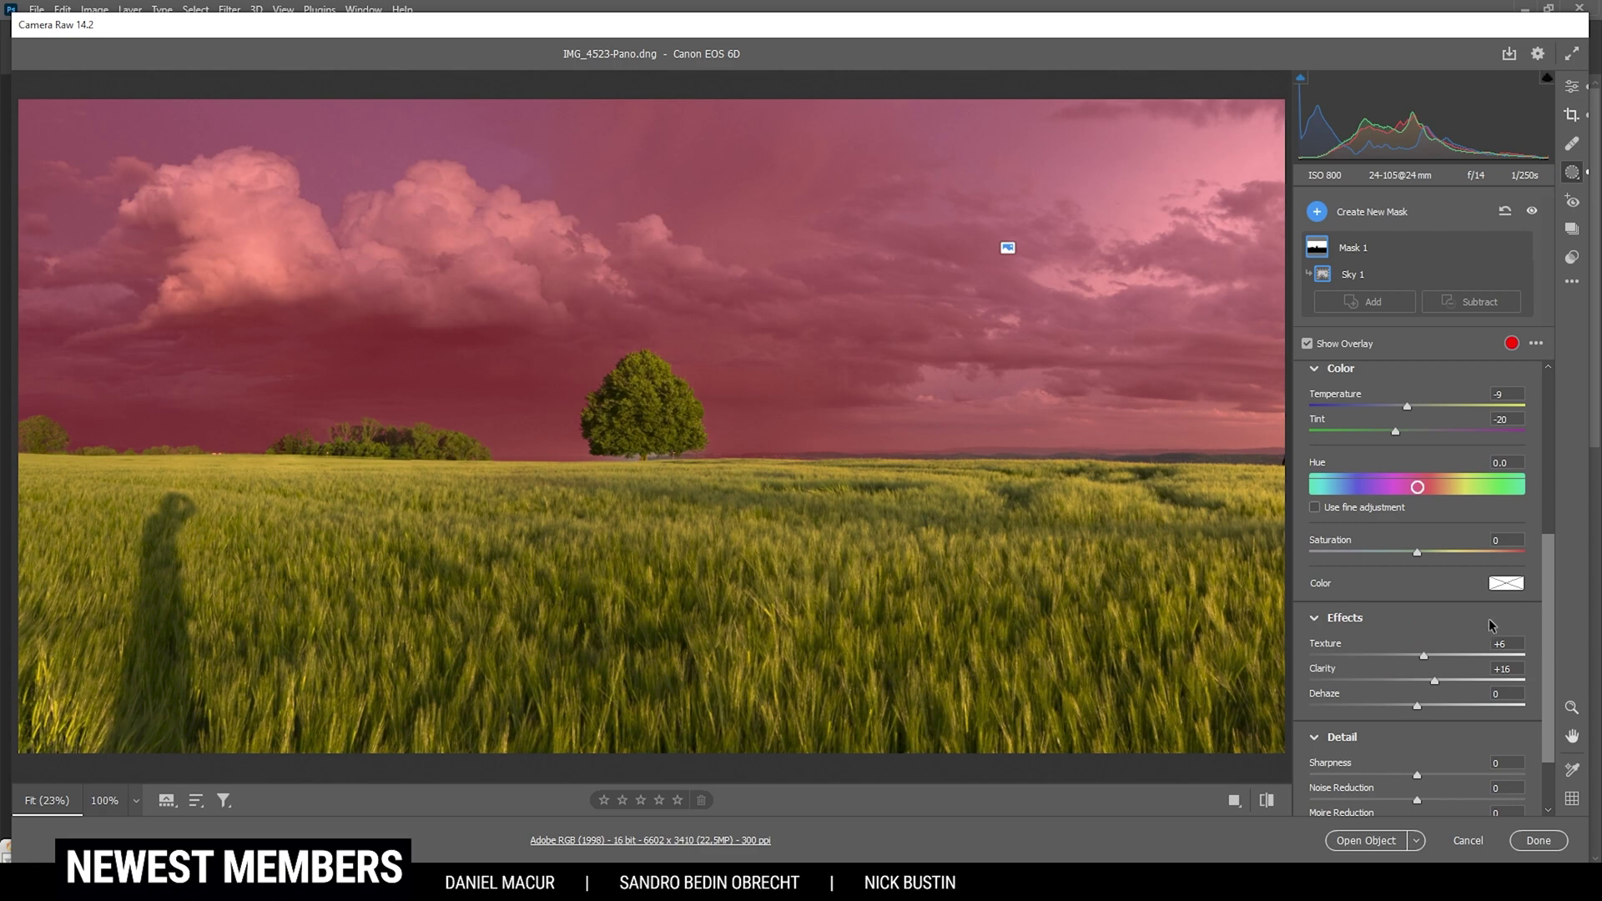
pyautogui.moveTo(1416, 552); pyautogui.dragTo(1419, 557)
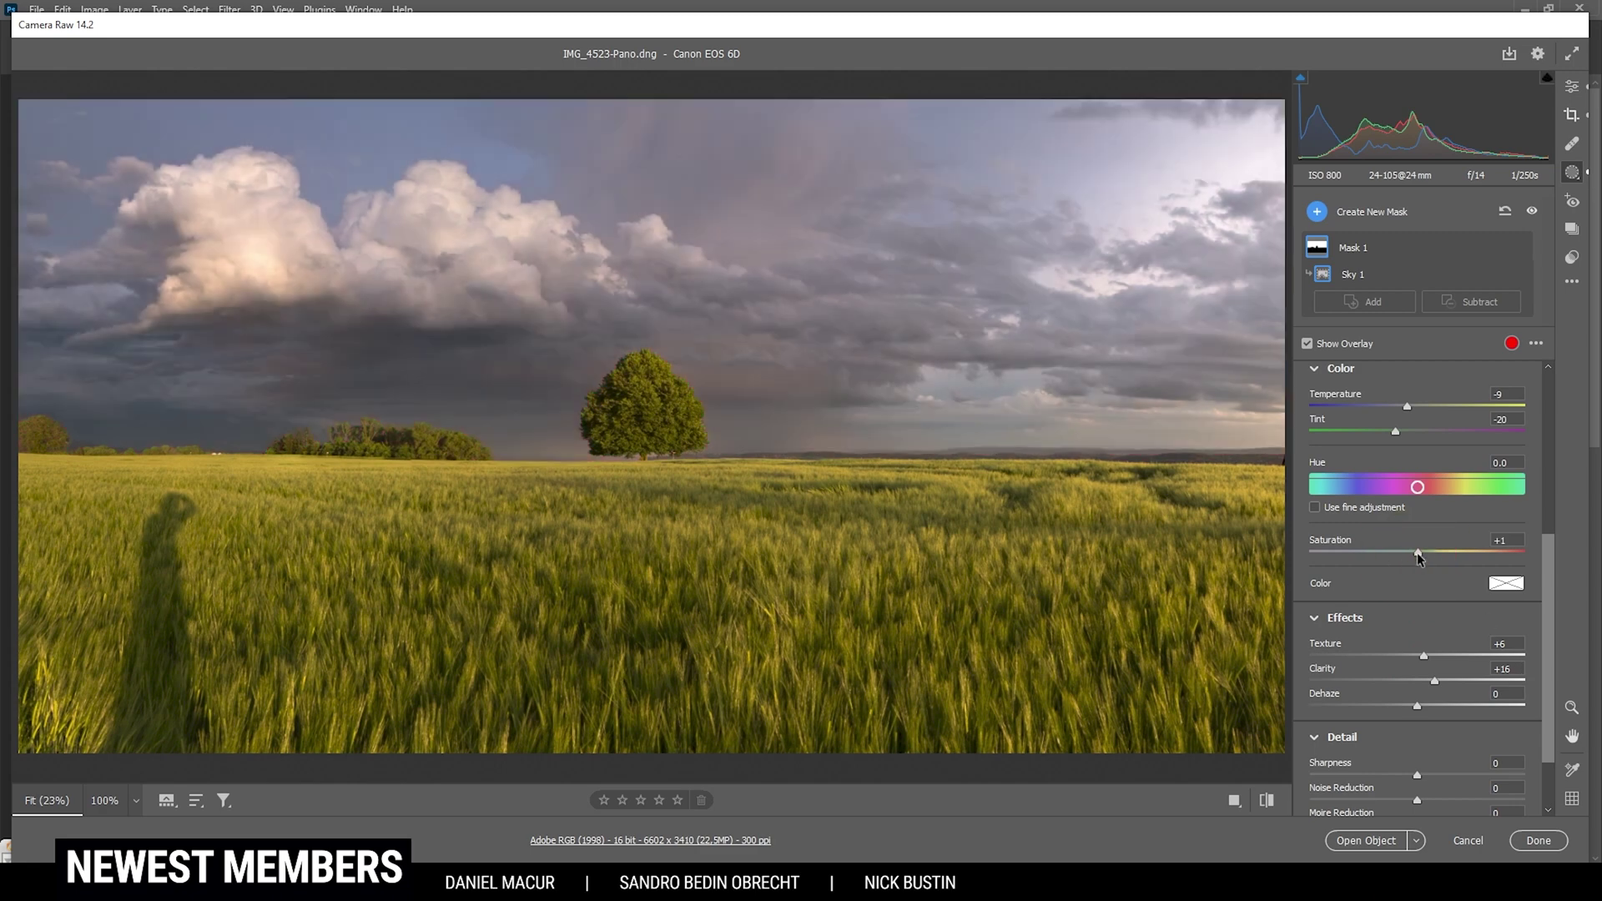
pyautogui.moveTo(1424, 554)
pyautogui.mouseDown()
pyautogui.moveTo(1462, 557)
pyautogui.moveTo(1439, 554)
pyautogui.mouseUp()
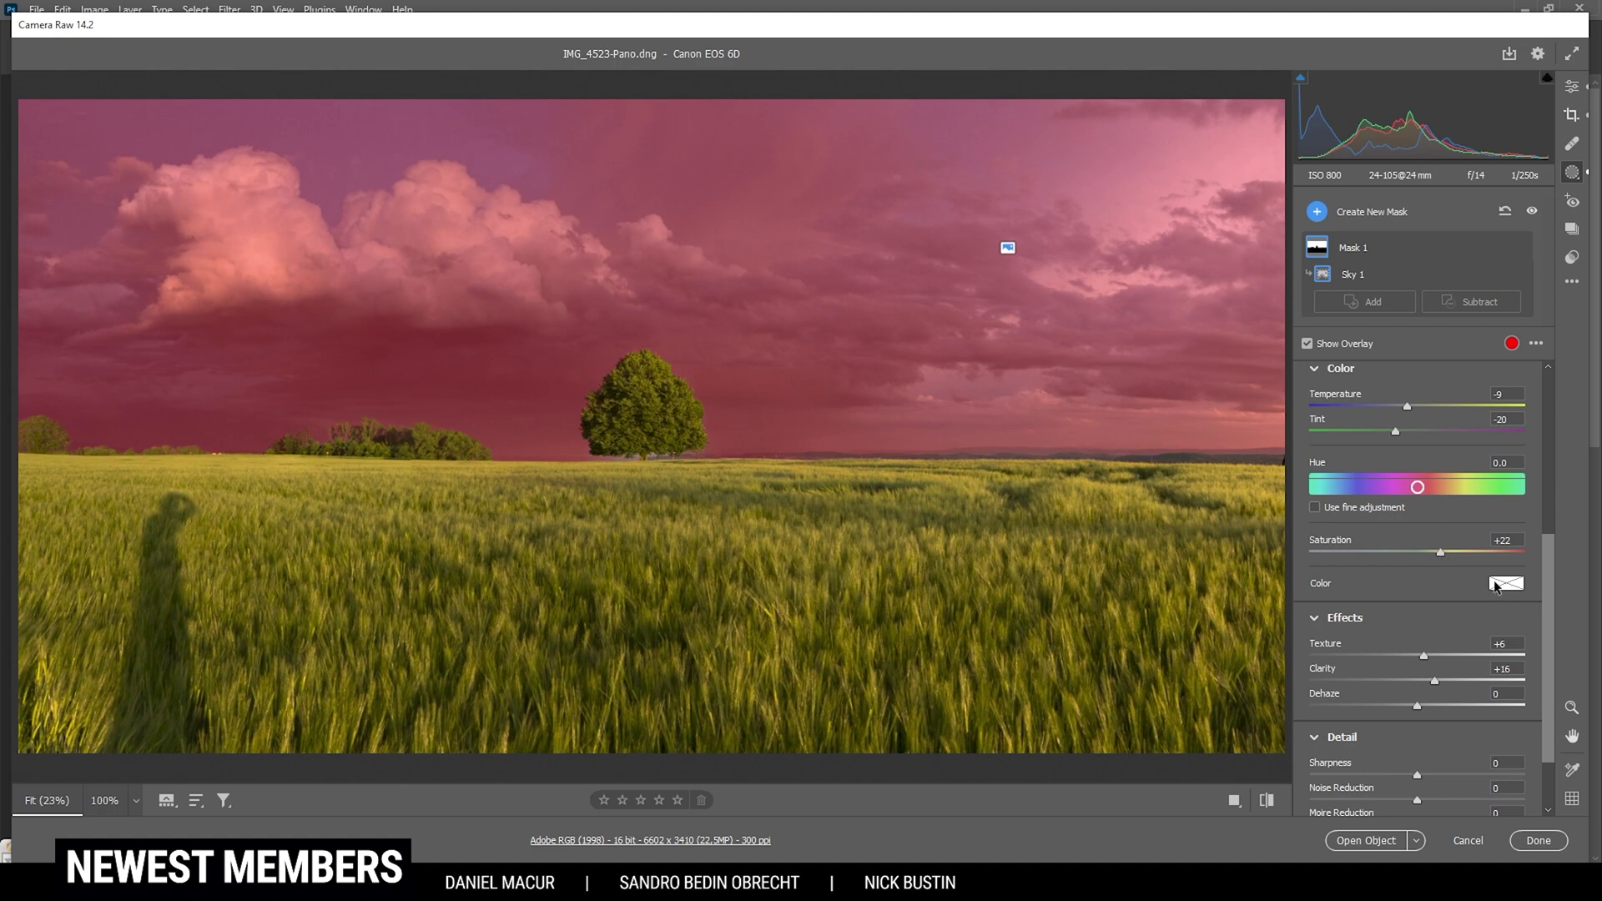
# Step: Return to the Edit panel and compare the edited panorama against the original several times
pyautogui.press('e')
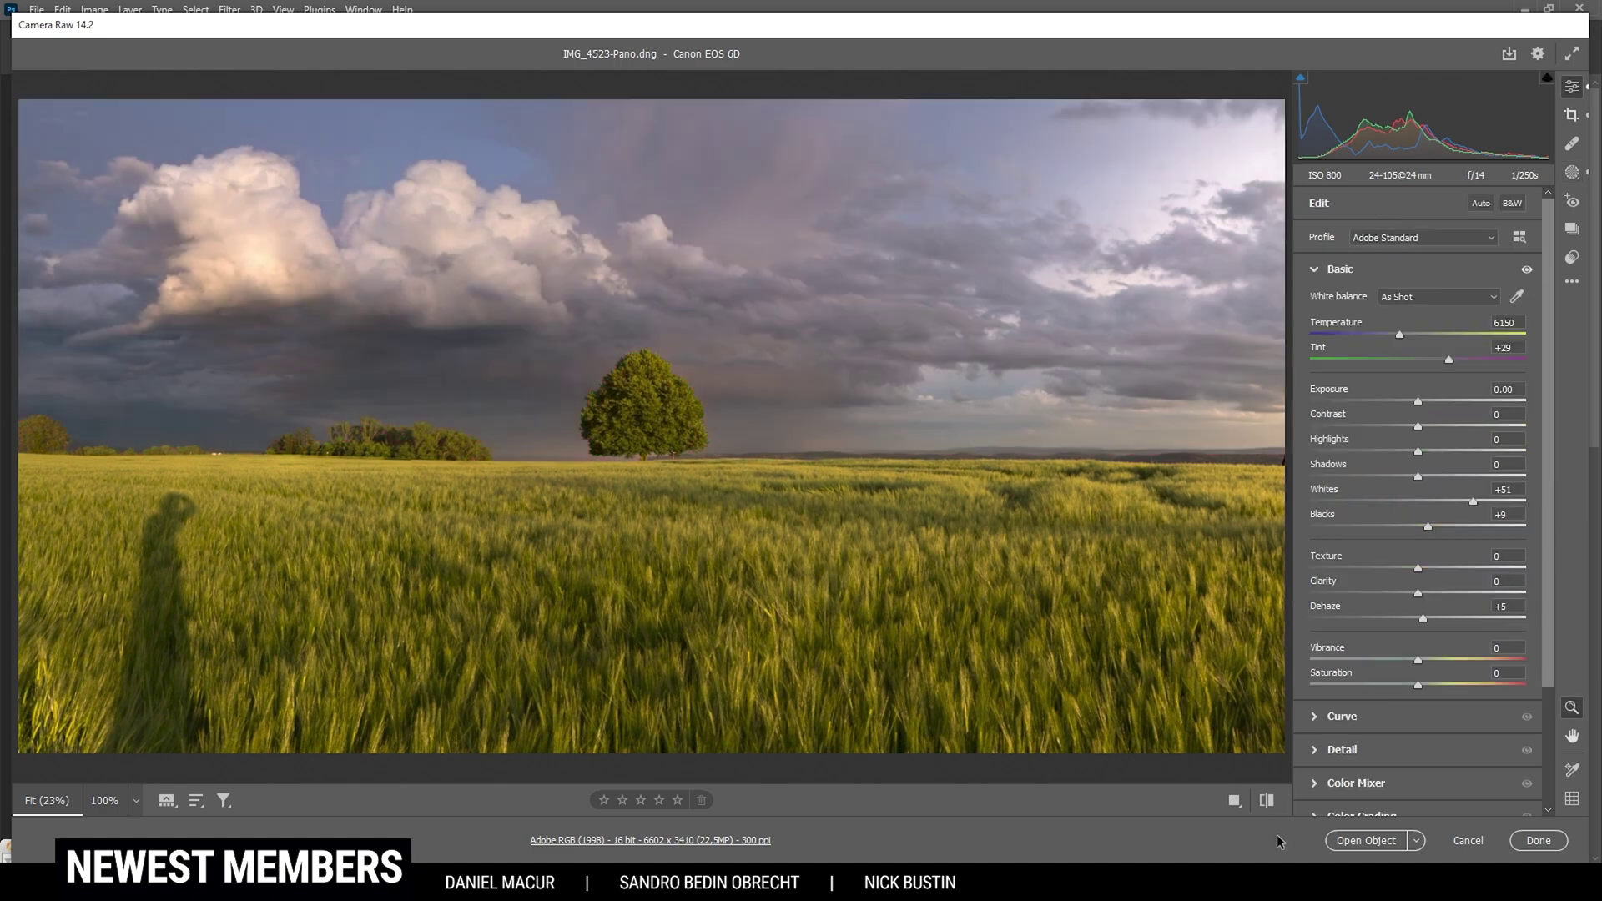
pyautogui.click(1267, 801)
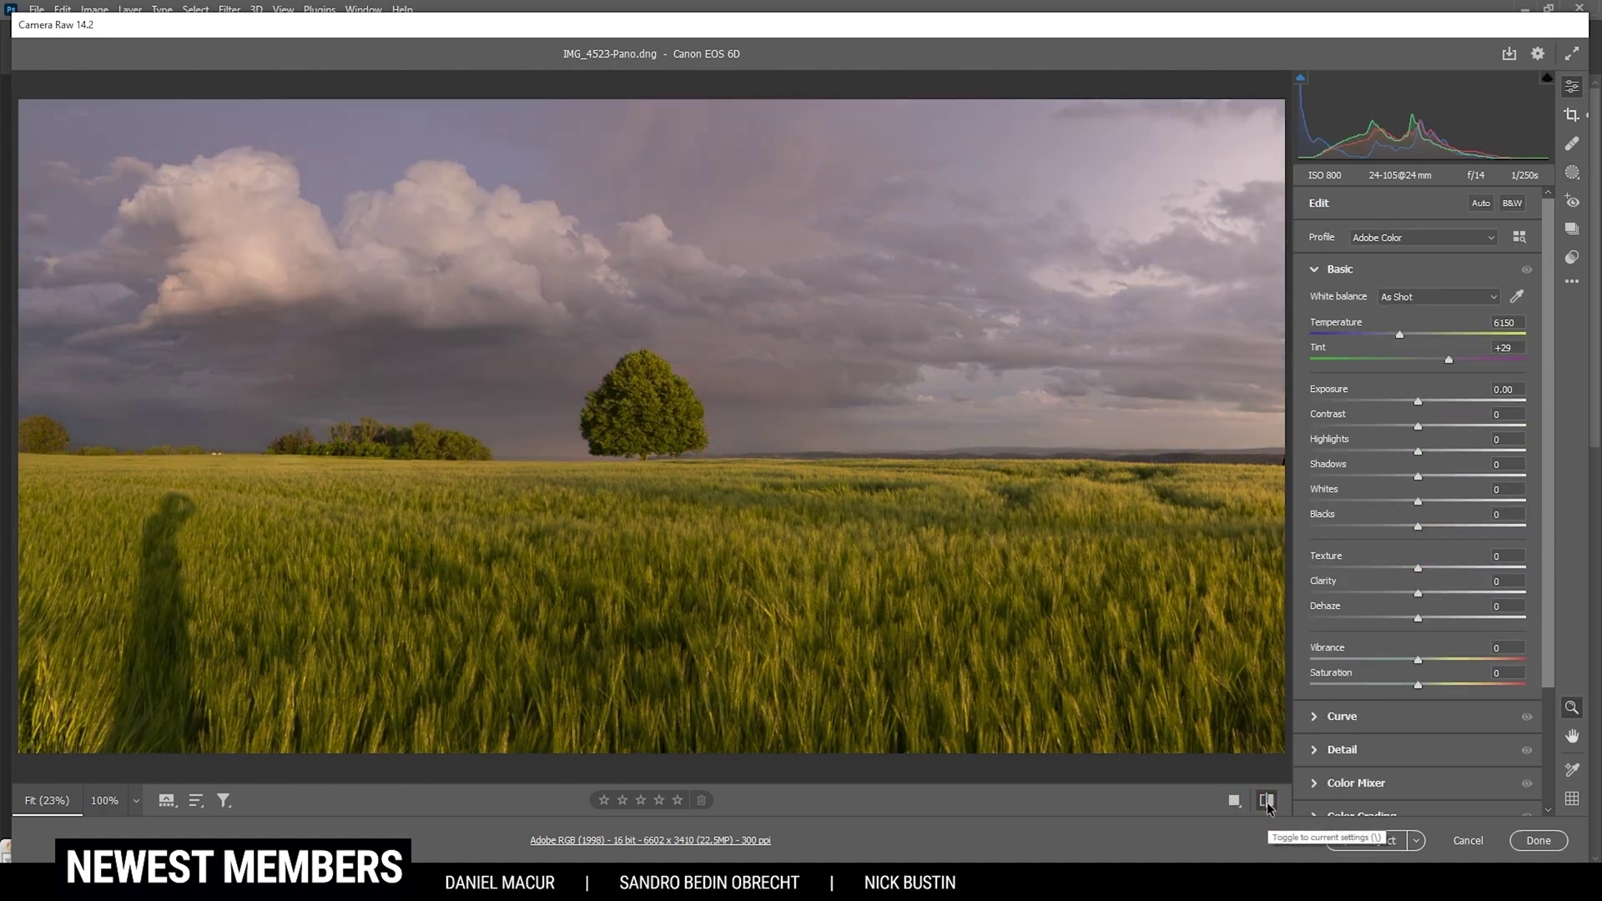
pyautogui.click(1266, 803)
pyautogui.click(1266, 803)
pyautogui.click(1266, 801)
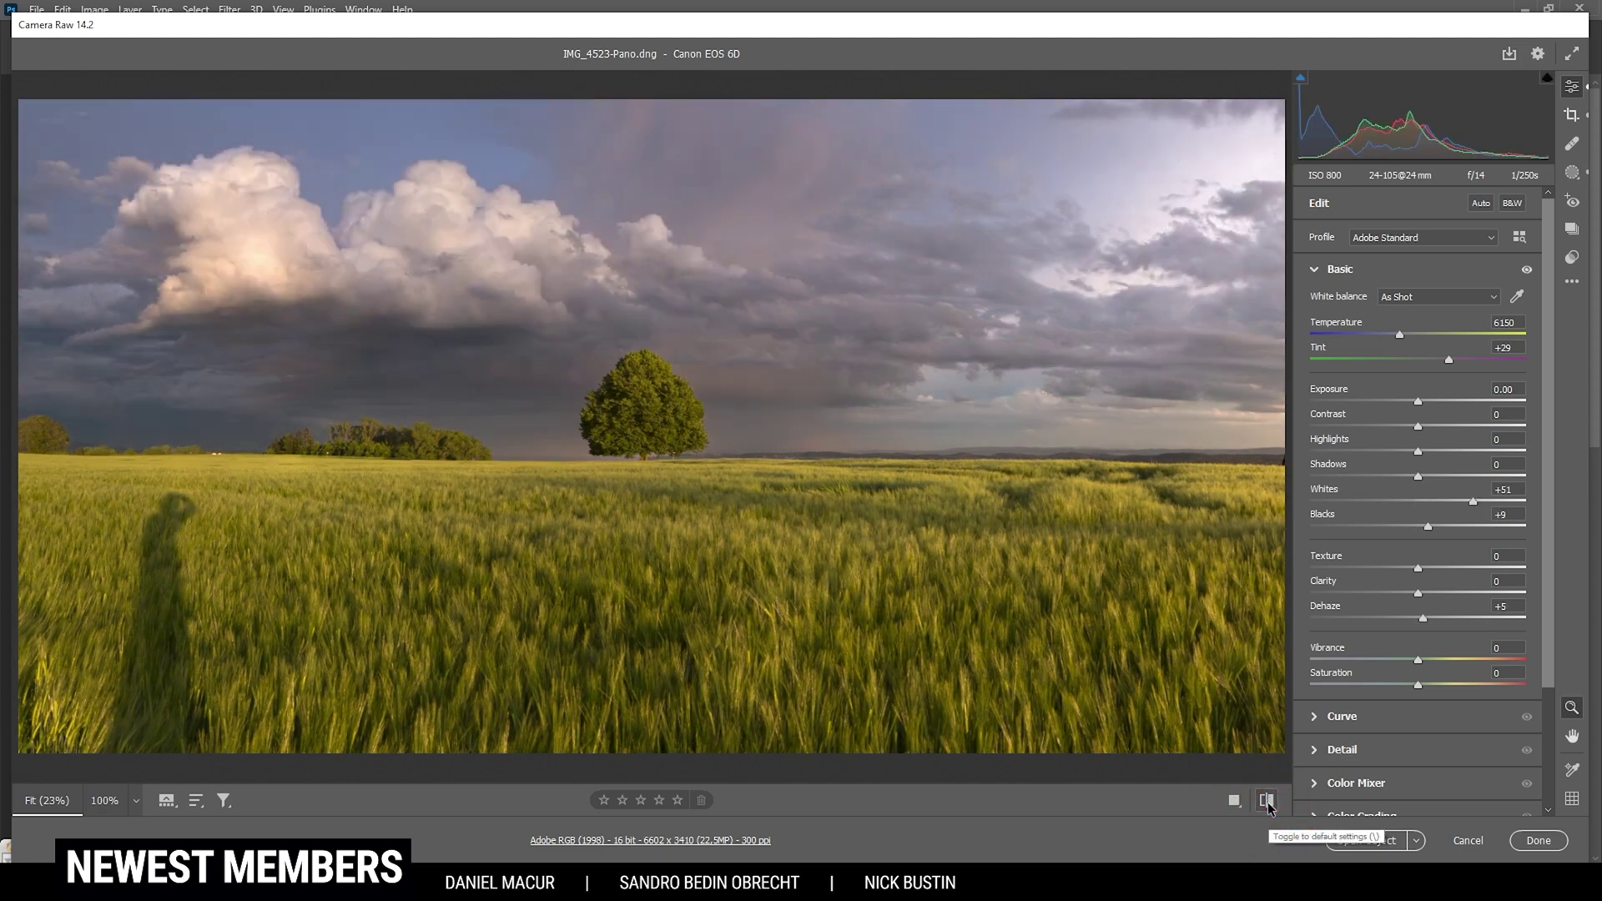
pyautogui.click(1266, 801)
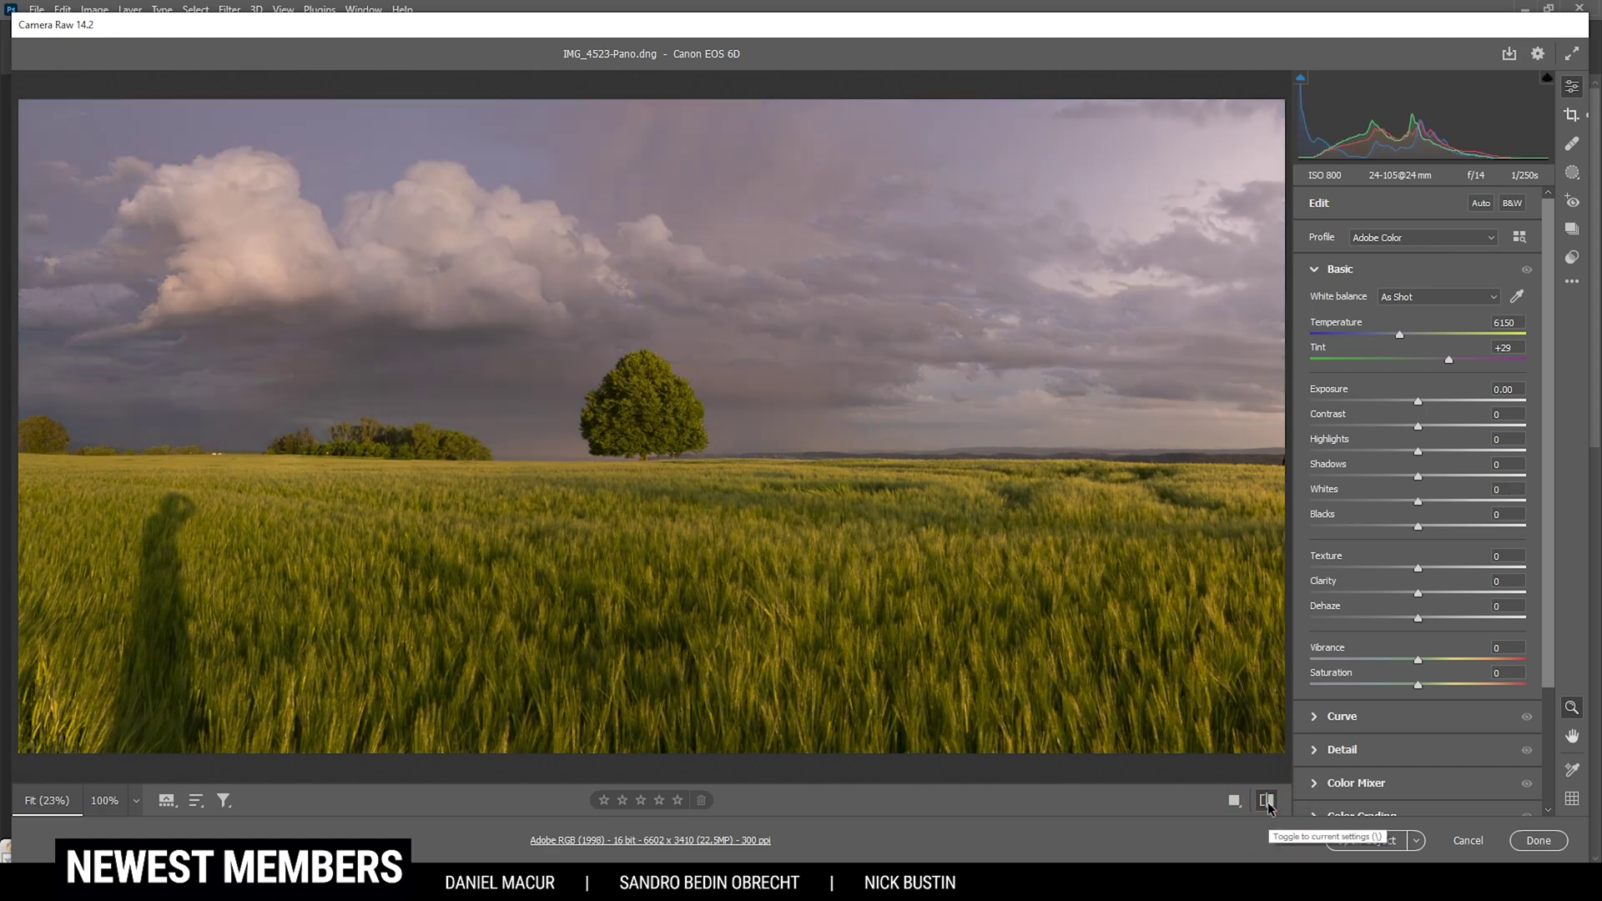
pyautogui.click(1267, 801)
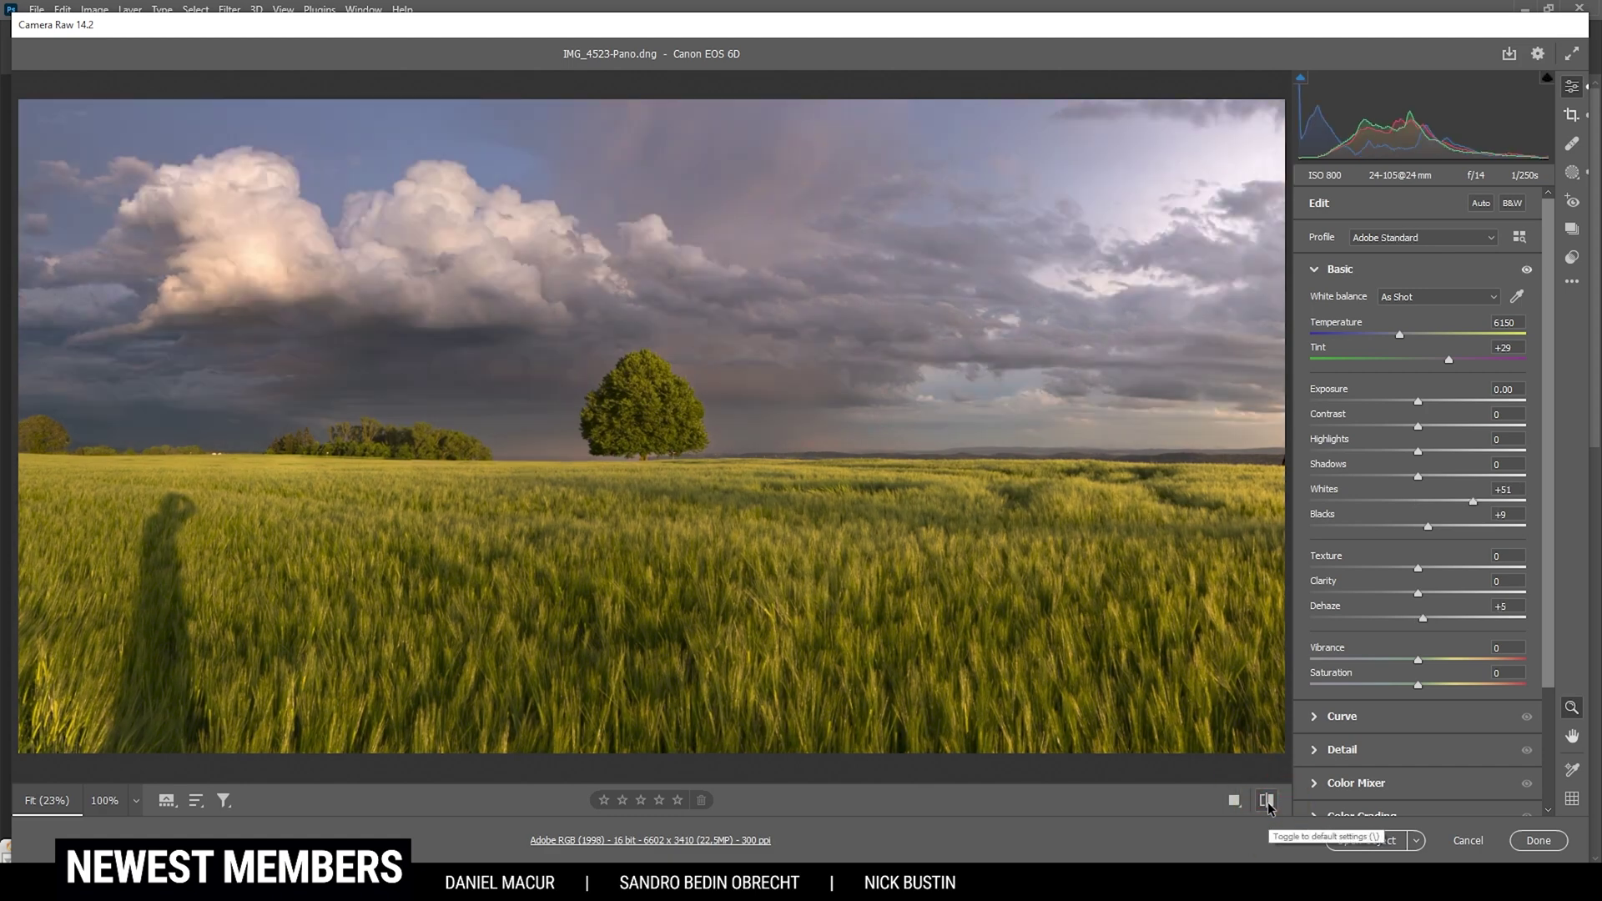
pyautogui.click(1266, 801)
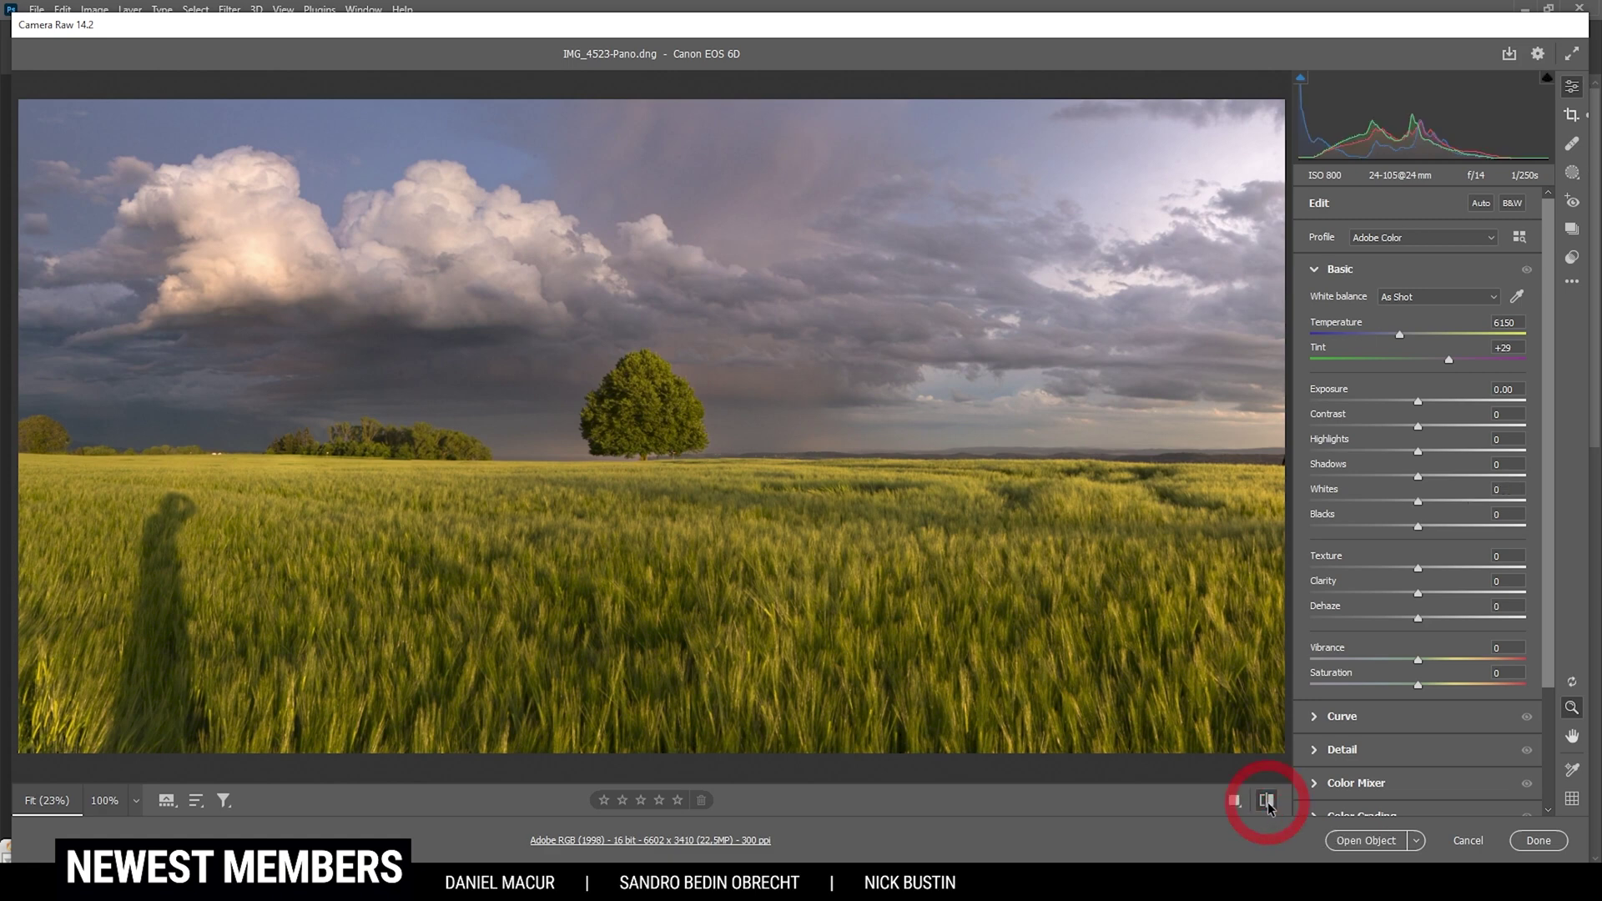
pyautogui.click(1266, 801)
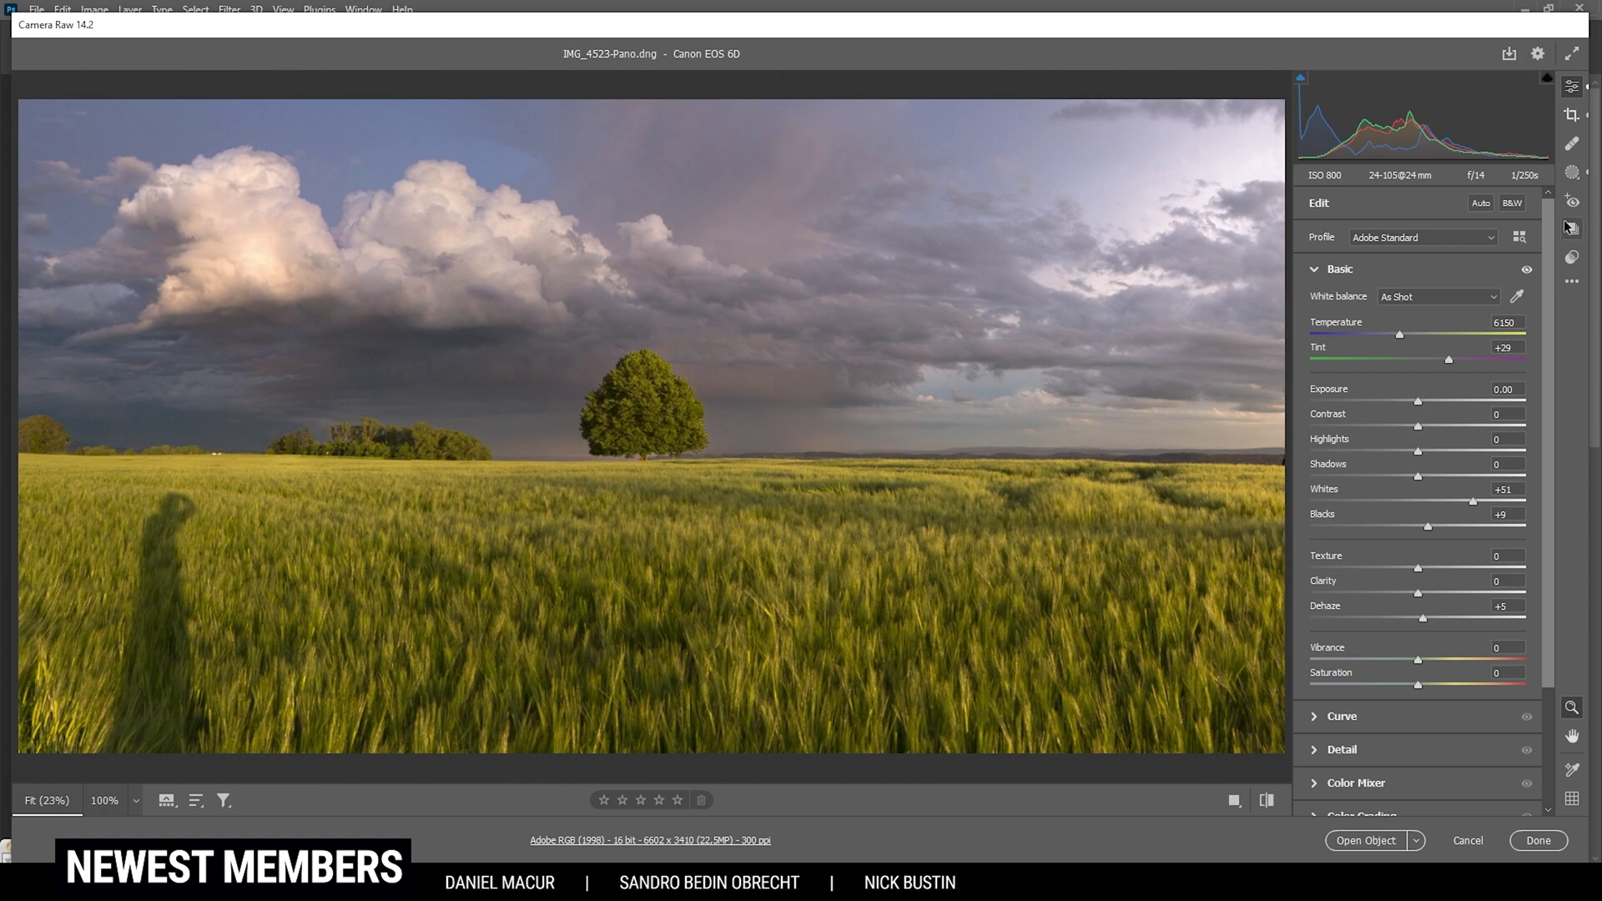
# Step: Create a linear gradient mask below the horizon, subtracting a bottom gradient so it fades downward
pyautogui.click(1570, 176)
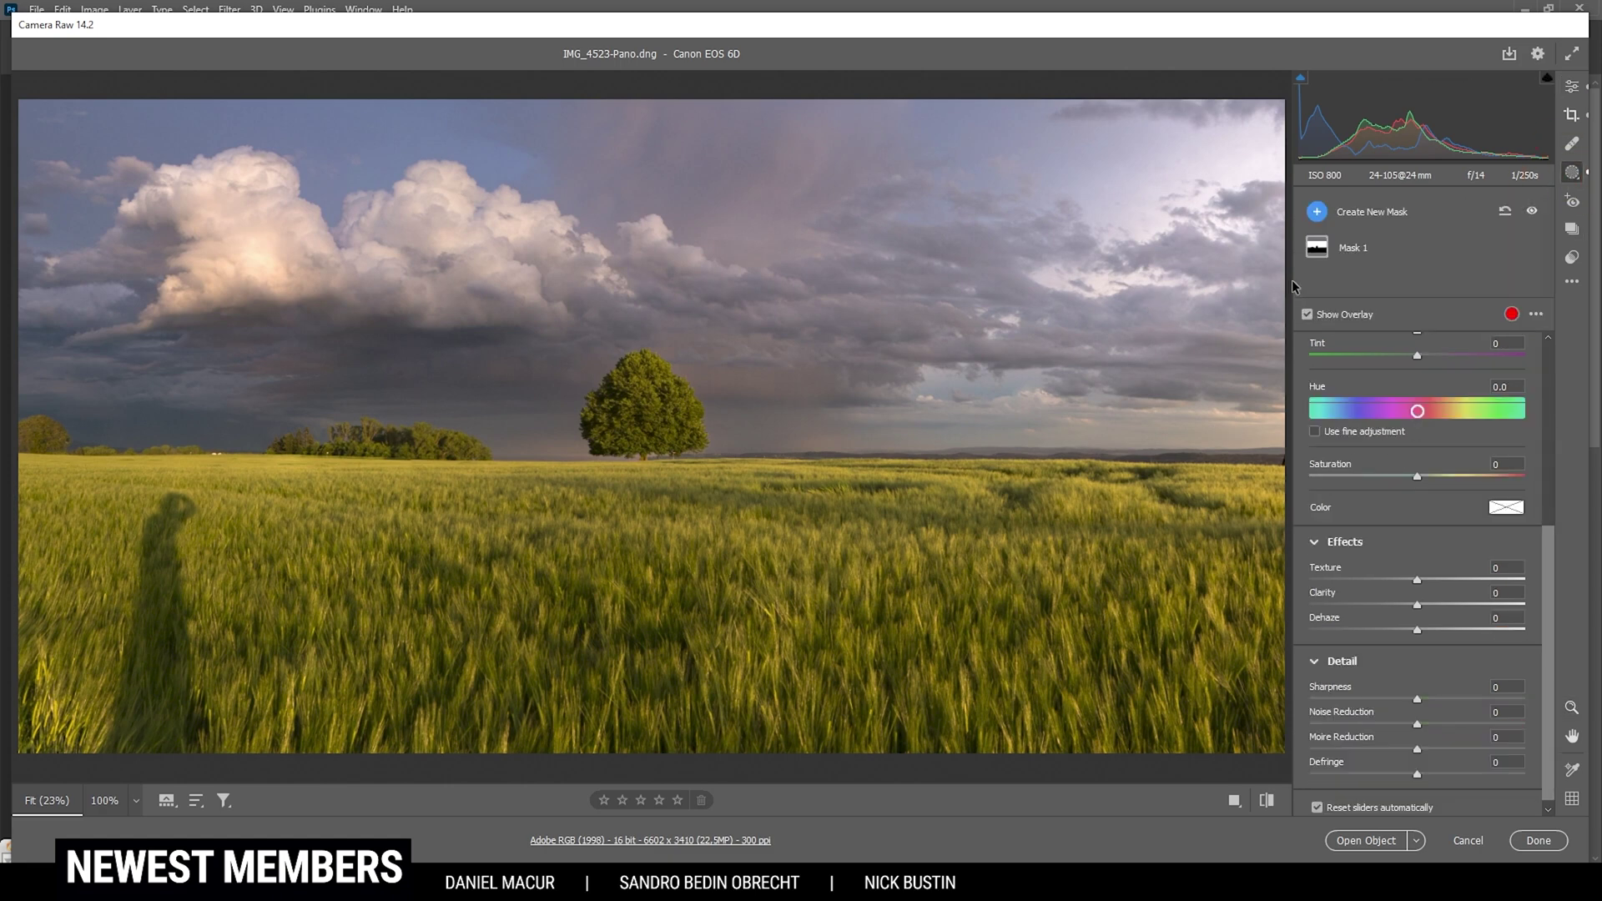
pyautogui.click(1316, 212)
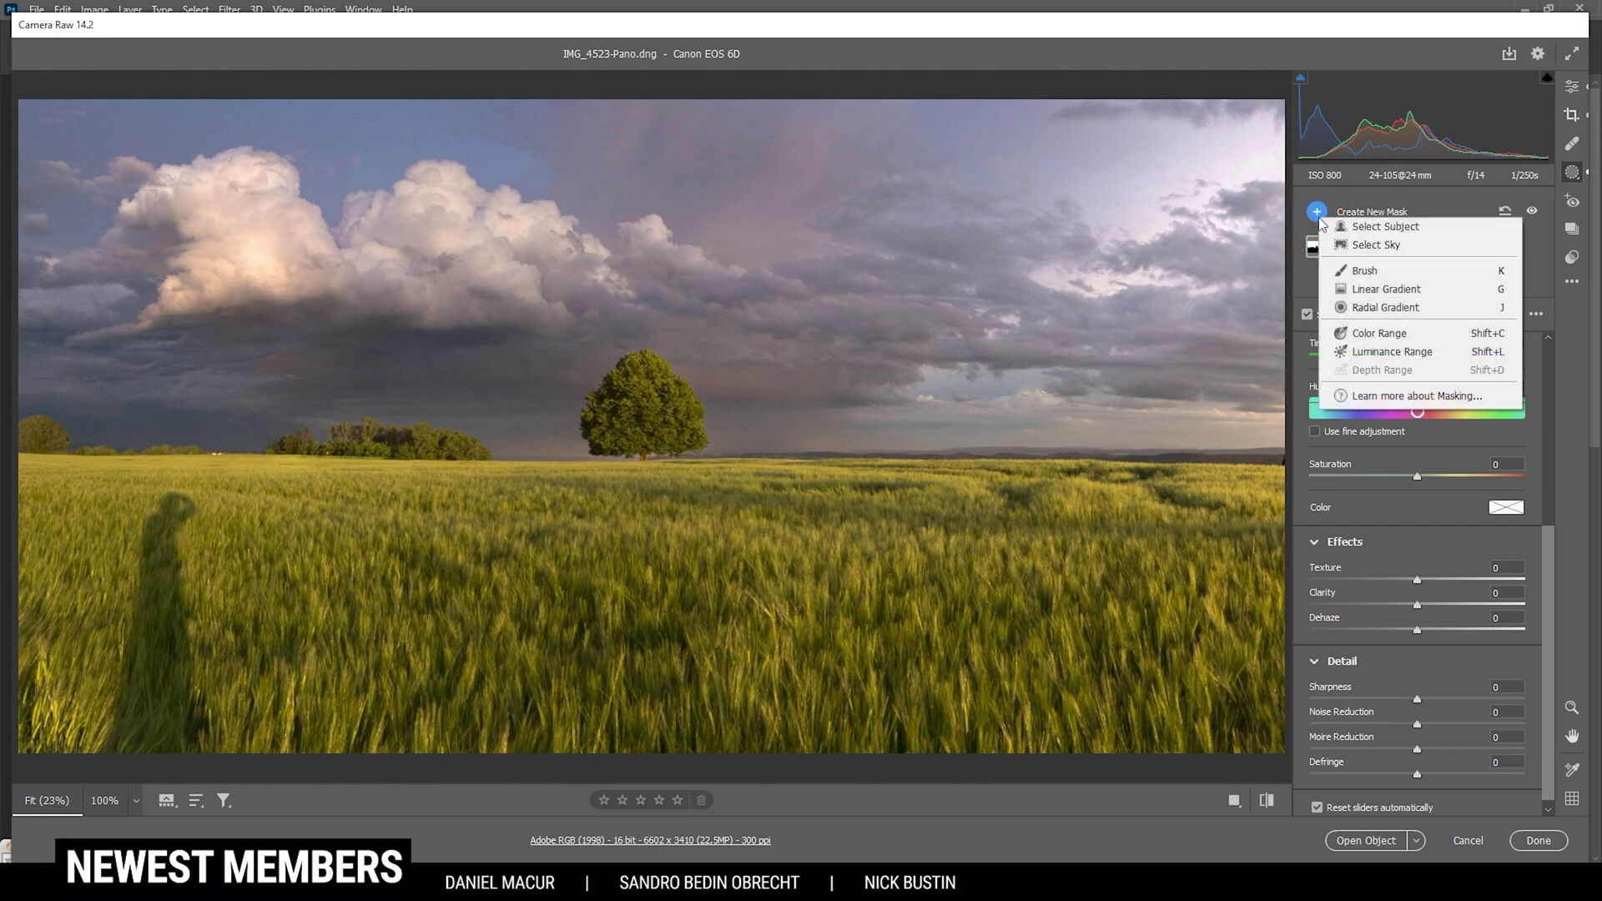
pyautogui.click(1385, 290)
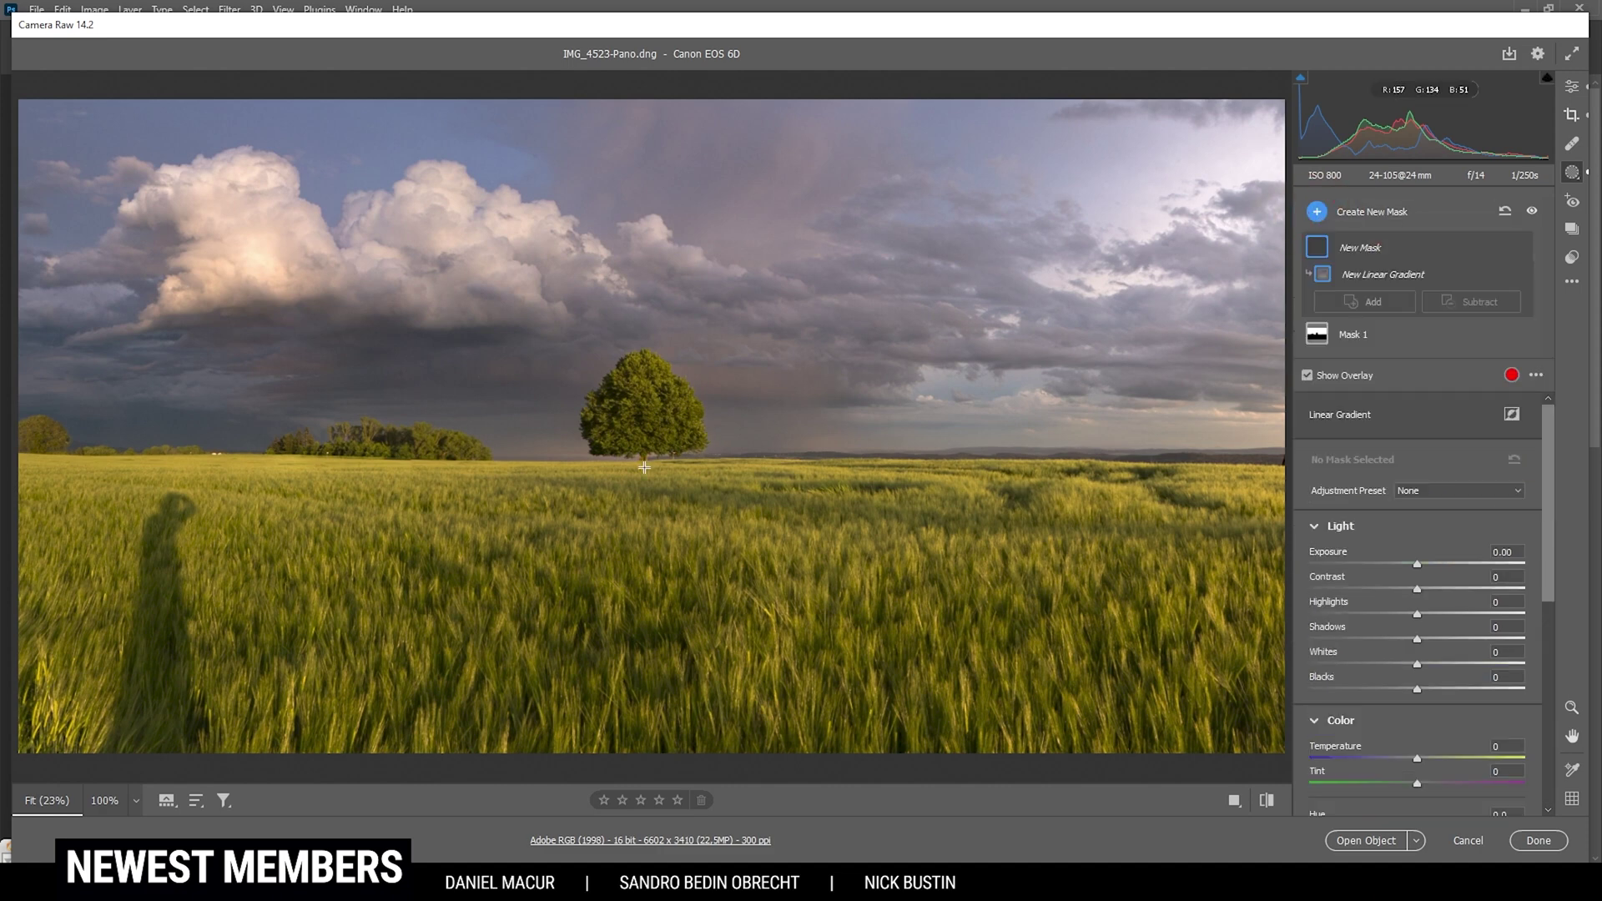
pyautogui.moveTo(644, 467)
pyautogui.mouseDown()
pyautogui.moveTo(643, 438)
pyautogui.moveTo(640, 458)
pyautogui.mouseUp()
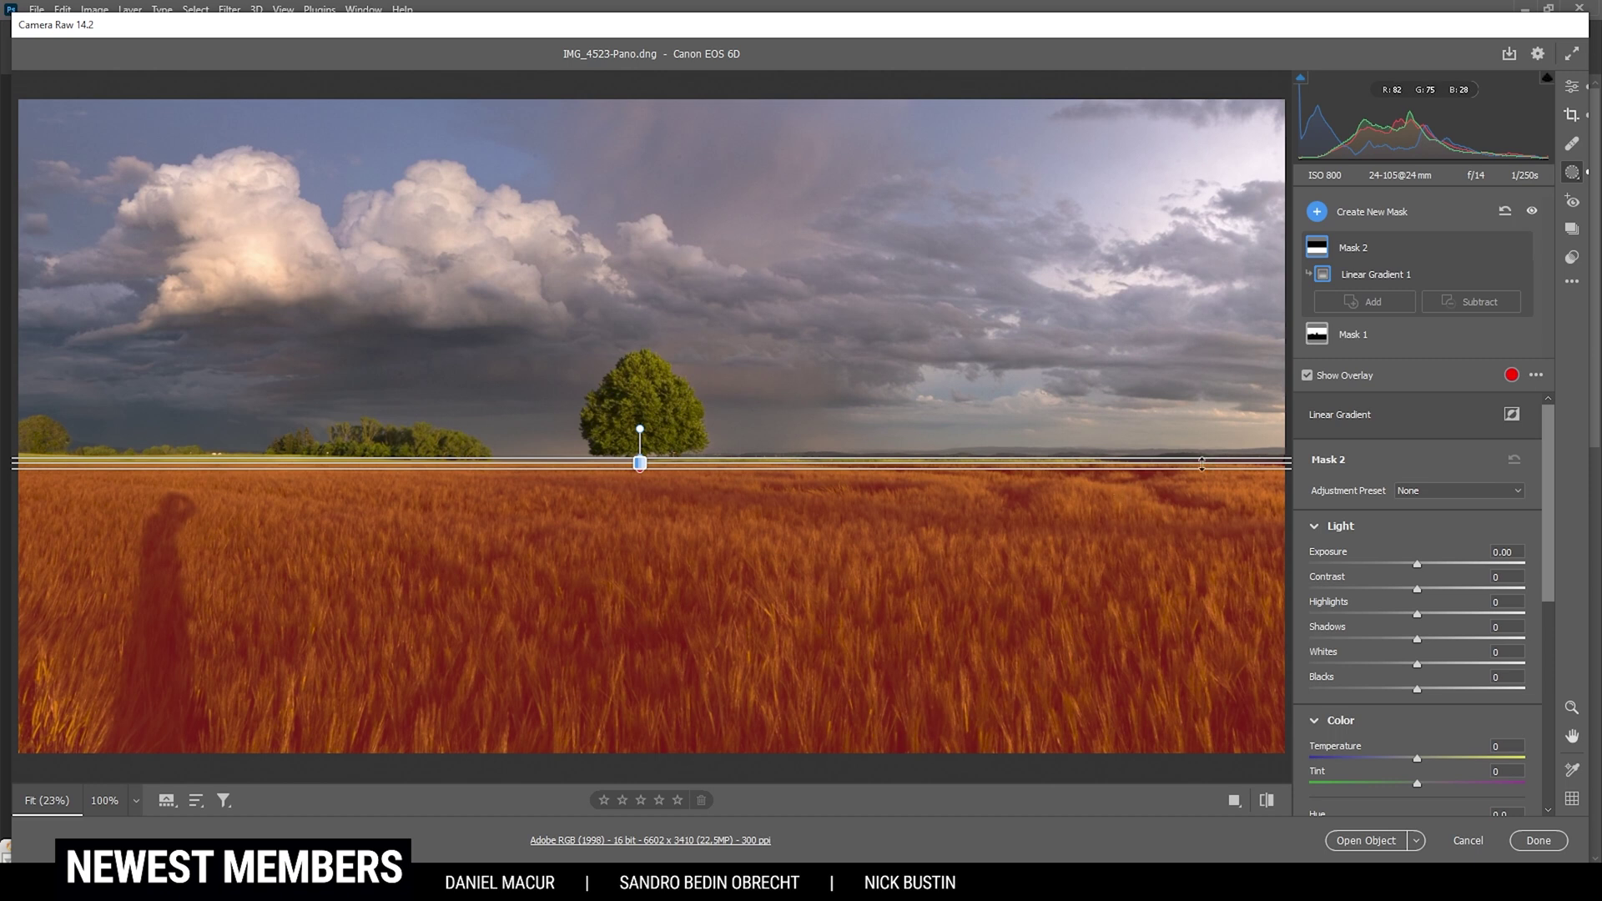
pyautogui.click(1488, 305)
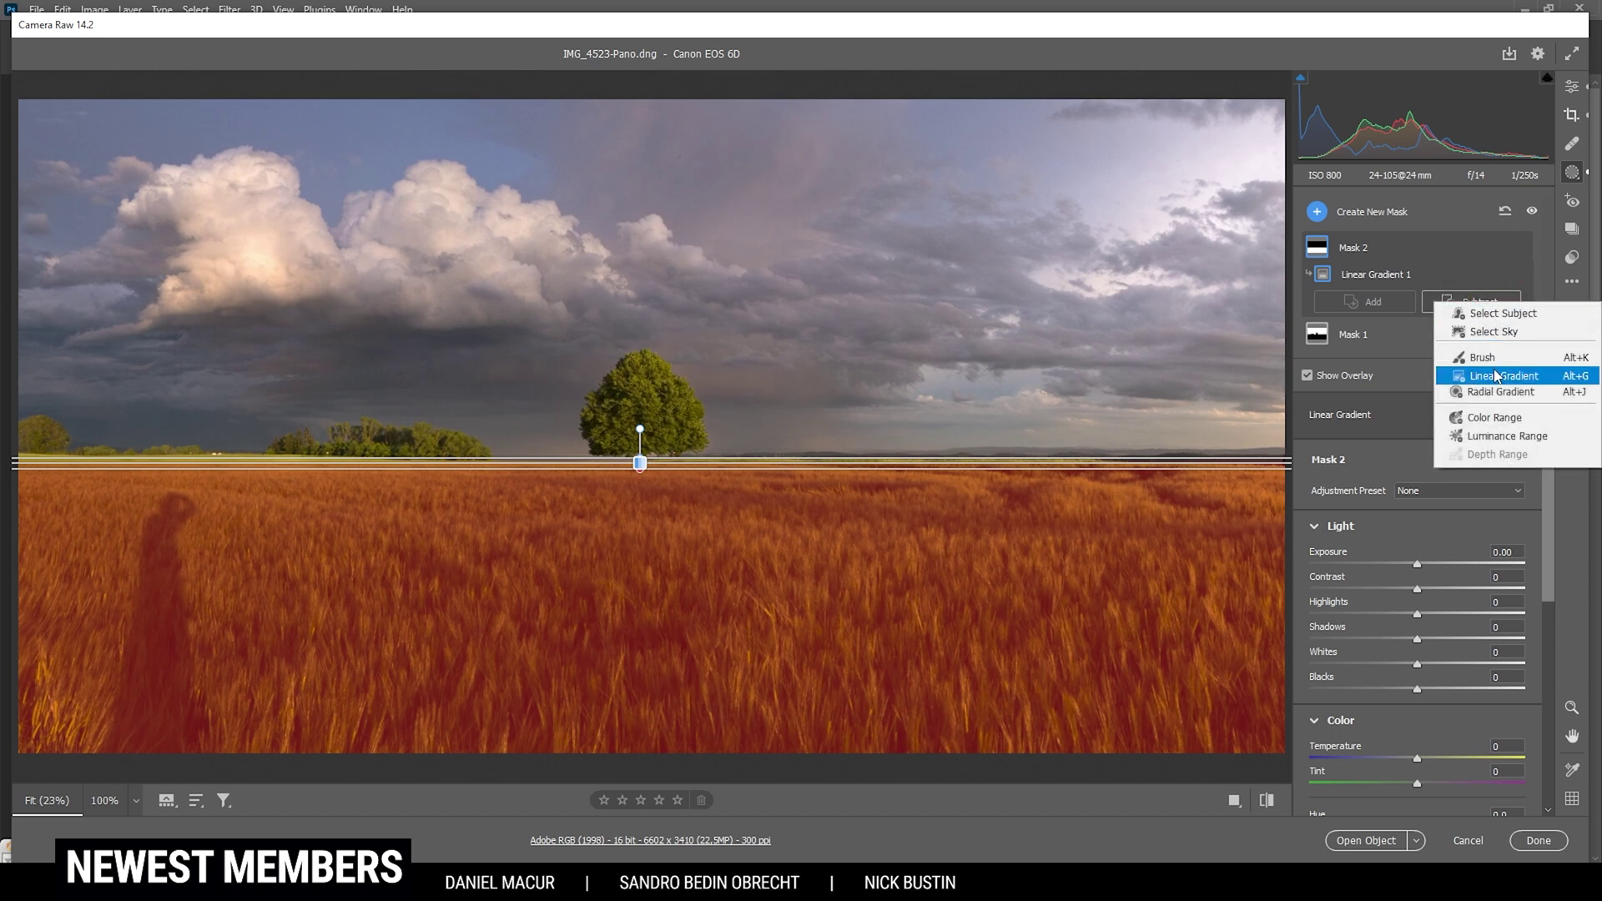
pyautogui.click(1468, 372)
pyautogui.moveTo(618, 752); pyautogui.dragTo(653, 461)
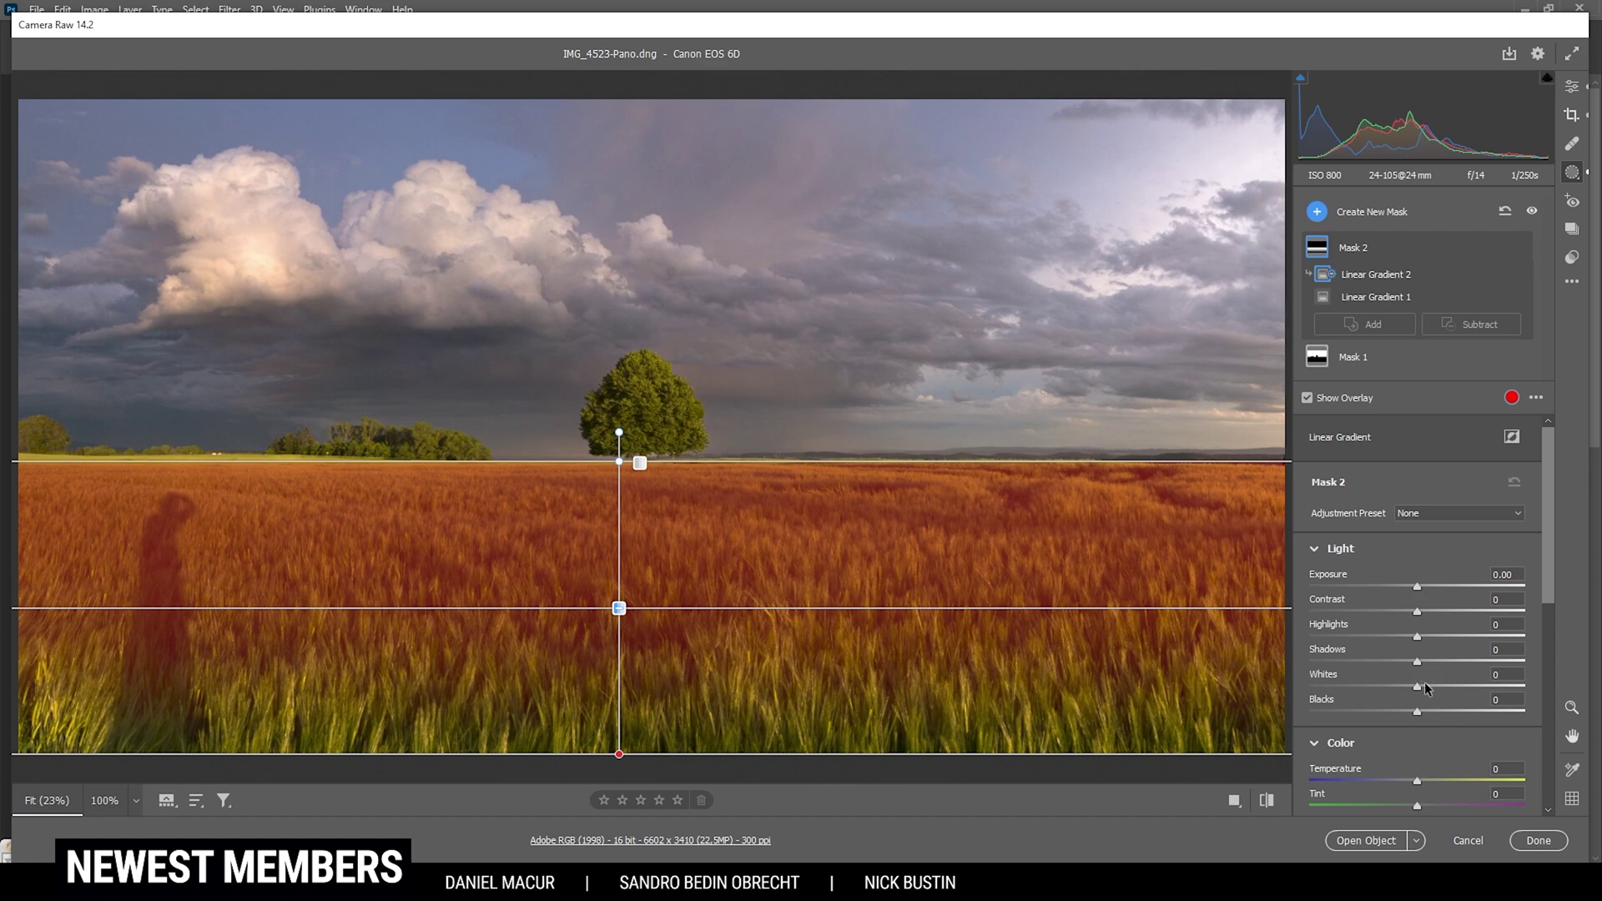
# Step: Set the field mask to Whites +33, Clarity +9 and Texture +6
pyautogui.moveTo(1418, 685); pyautogui.dragTo(1438, 686)
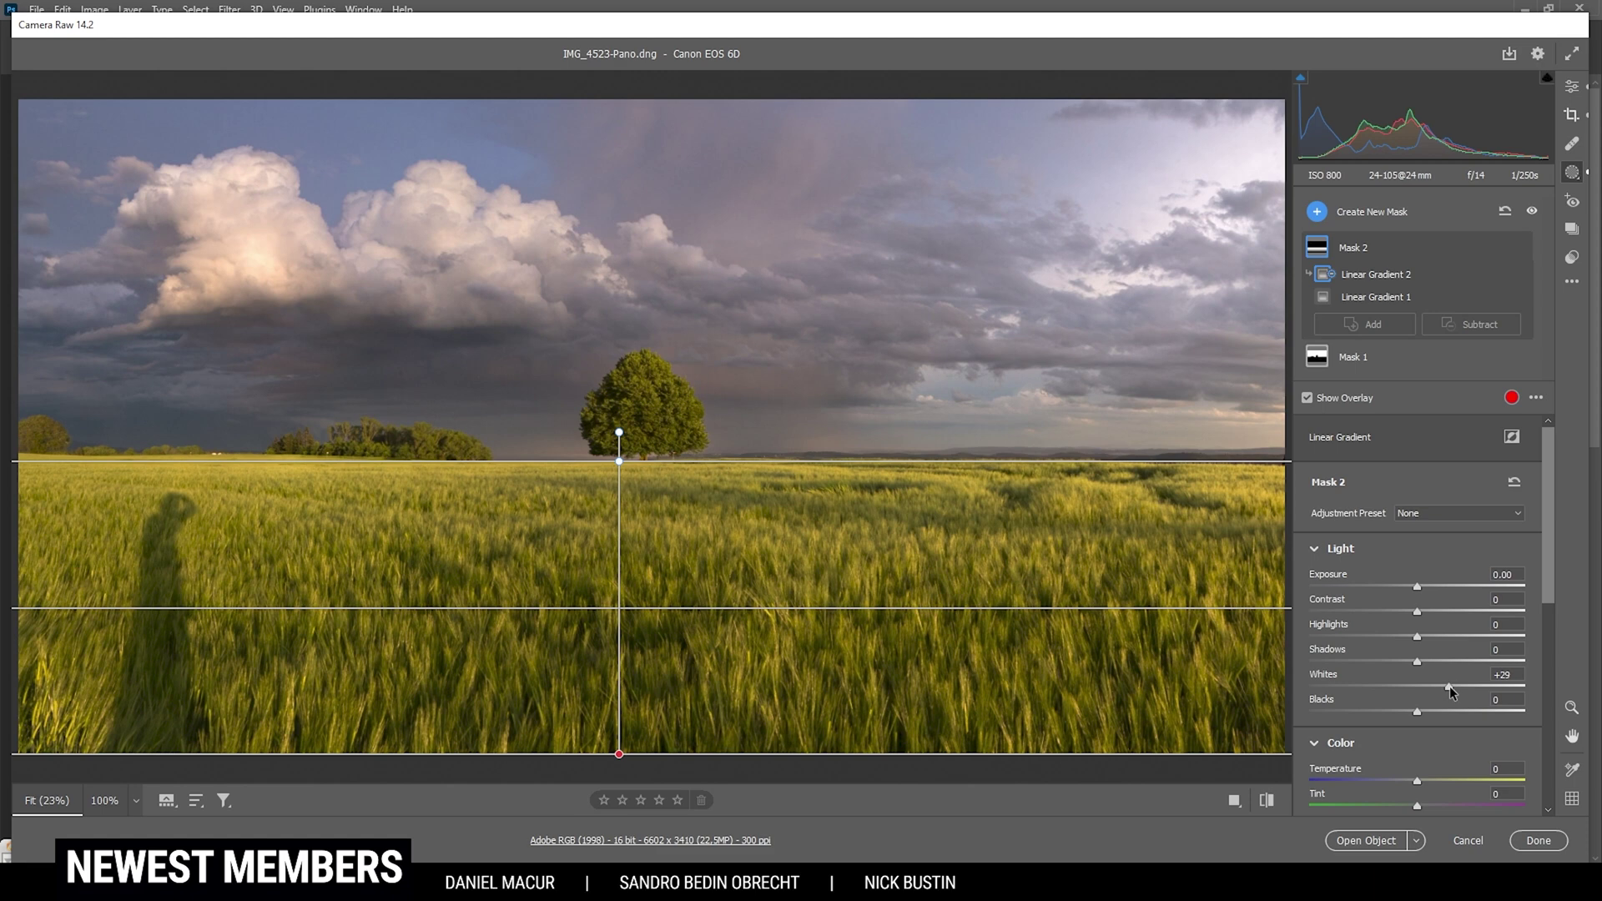
pyautogui.moveTo(1449, 685); pyautogui.dragTo(1453, 688)
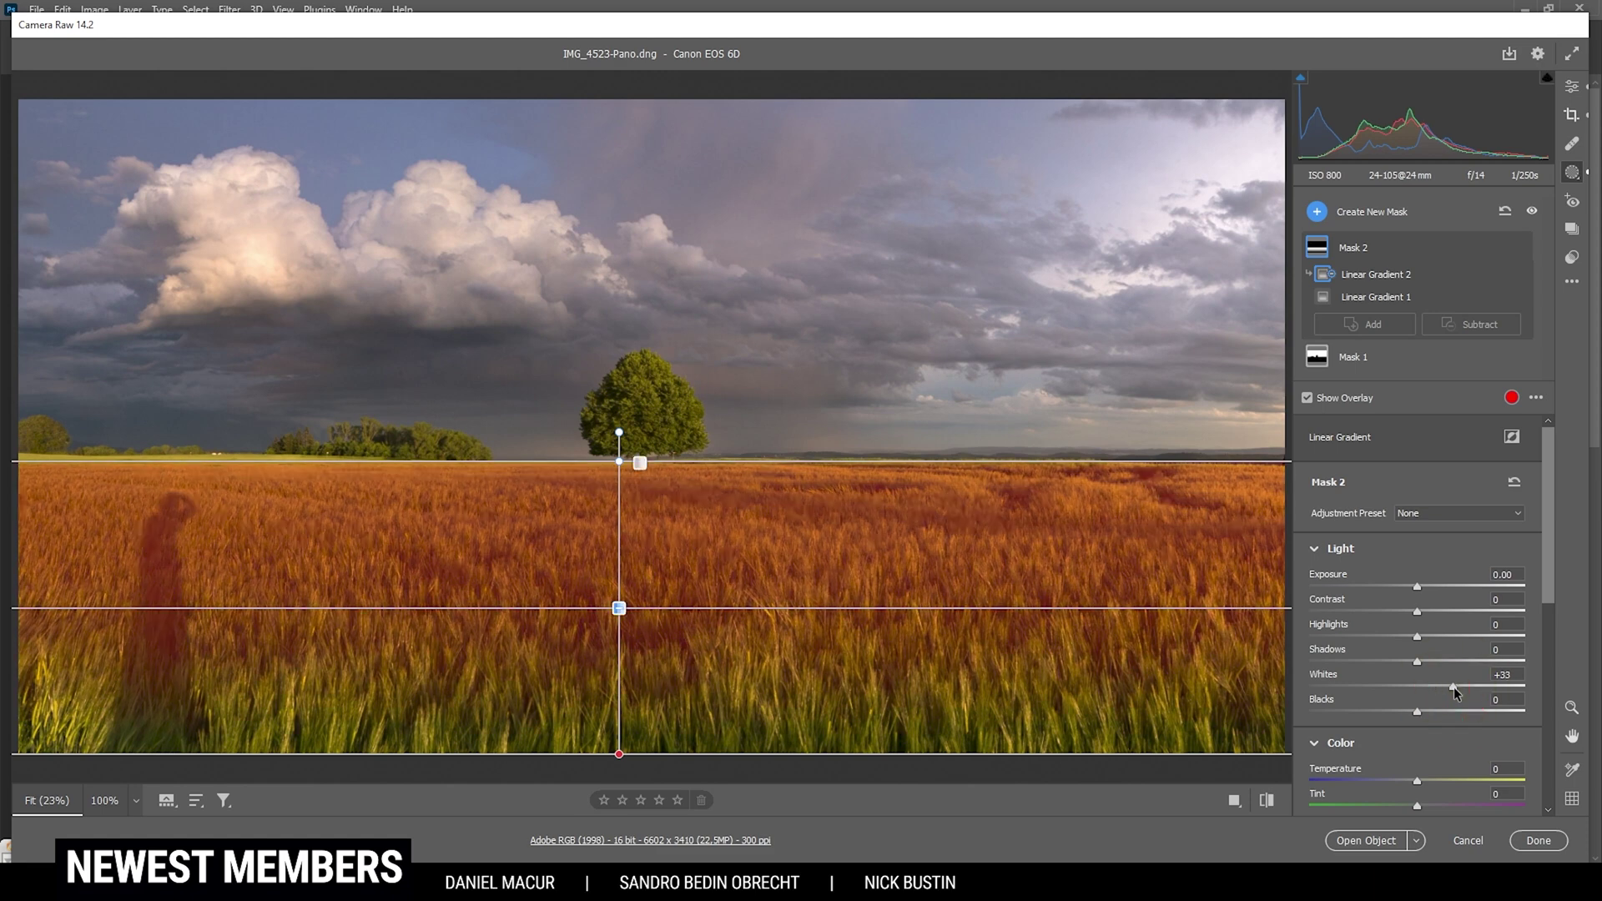
pyautogui.scroll(-5, 1429, 734)
pyautogui.moveTo(1416, 775)
pyautogui.mouseDown()
pyautogui.moveTo(1433, 775)
pyautogui.moveTo(1418, 755)
pyautogui.mouseUp()
pyautogui.click(1423, 753)
pyautogui.click(1572, 86)
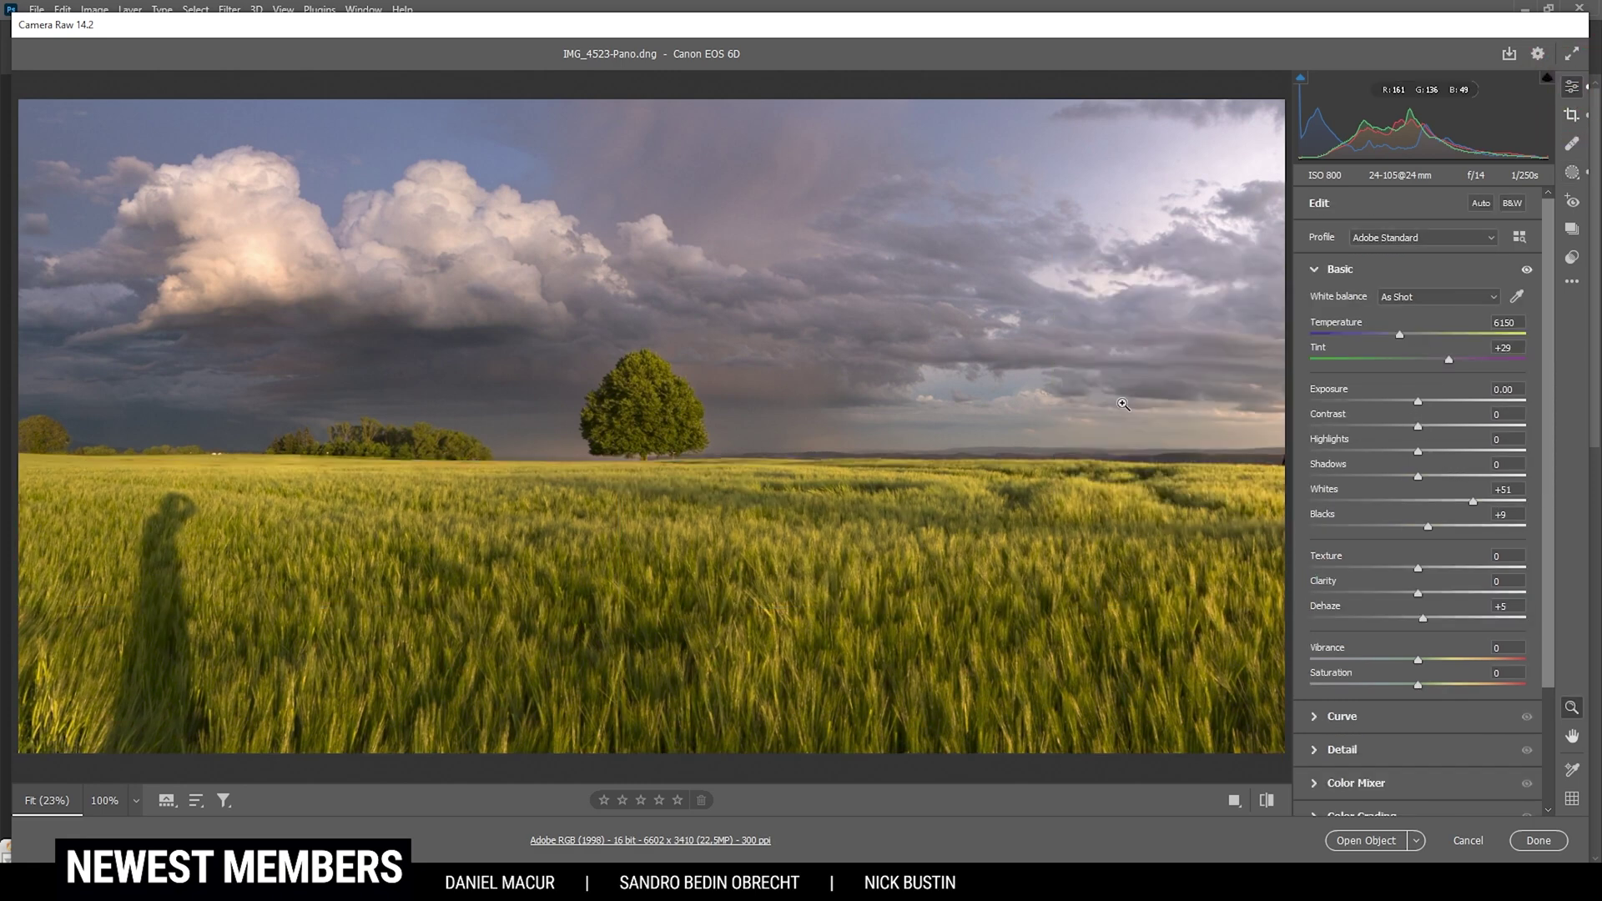
# Step: In Color Mixer luminance, darken Blues to -40 and lift Yellows to +12
pyautogui.click(1316, 268)
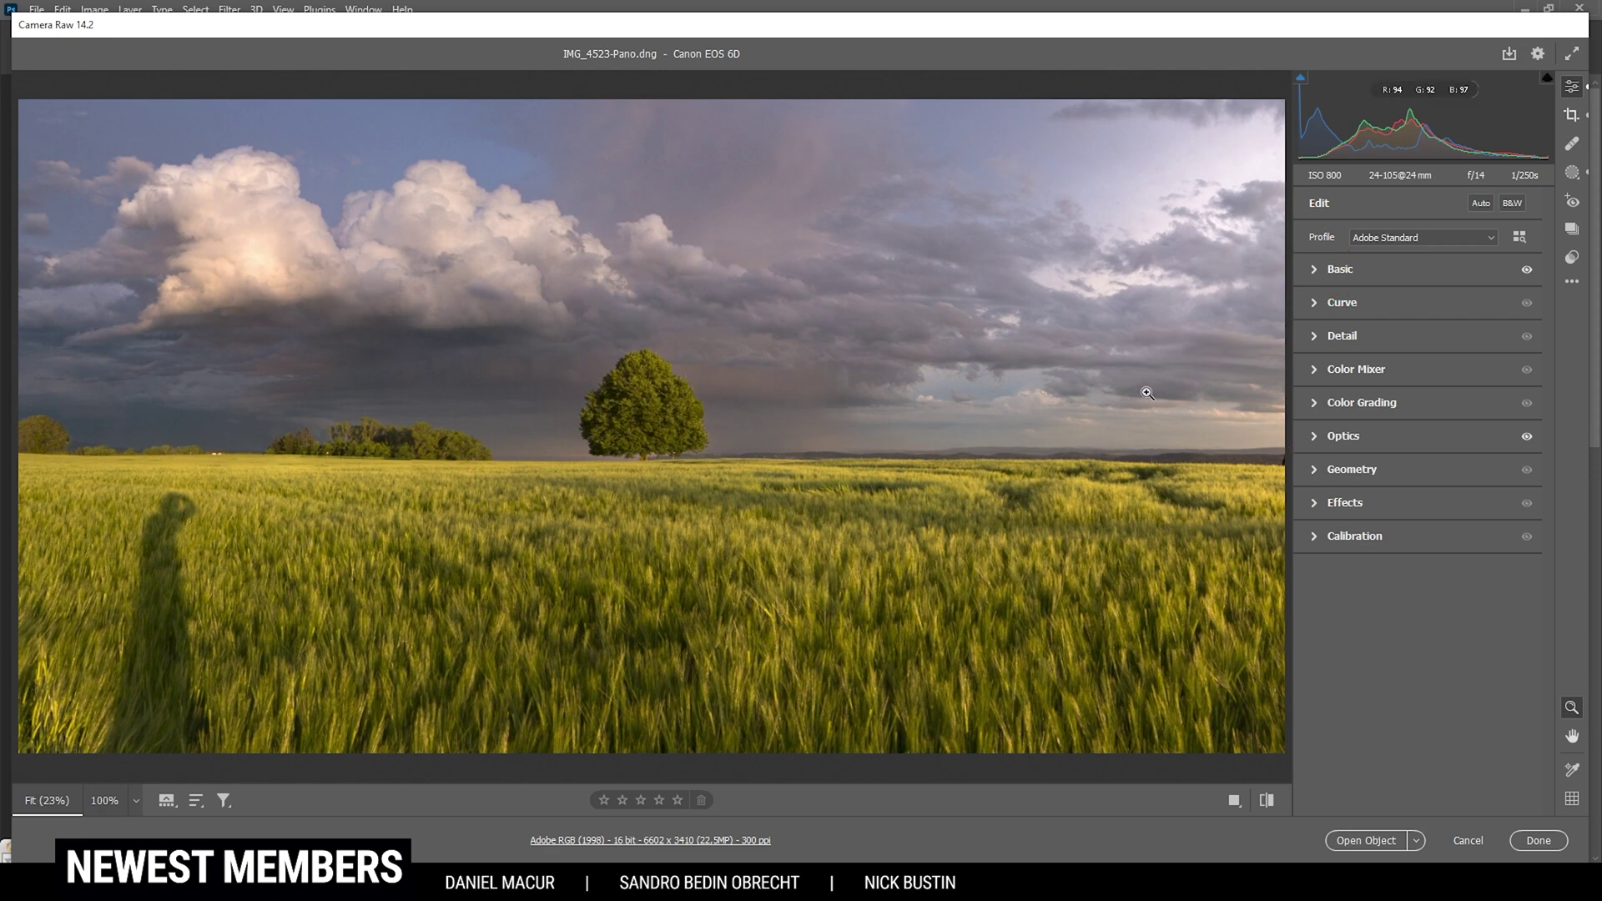
pyautogui.click(1317, 373)
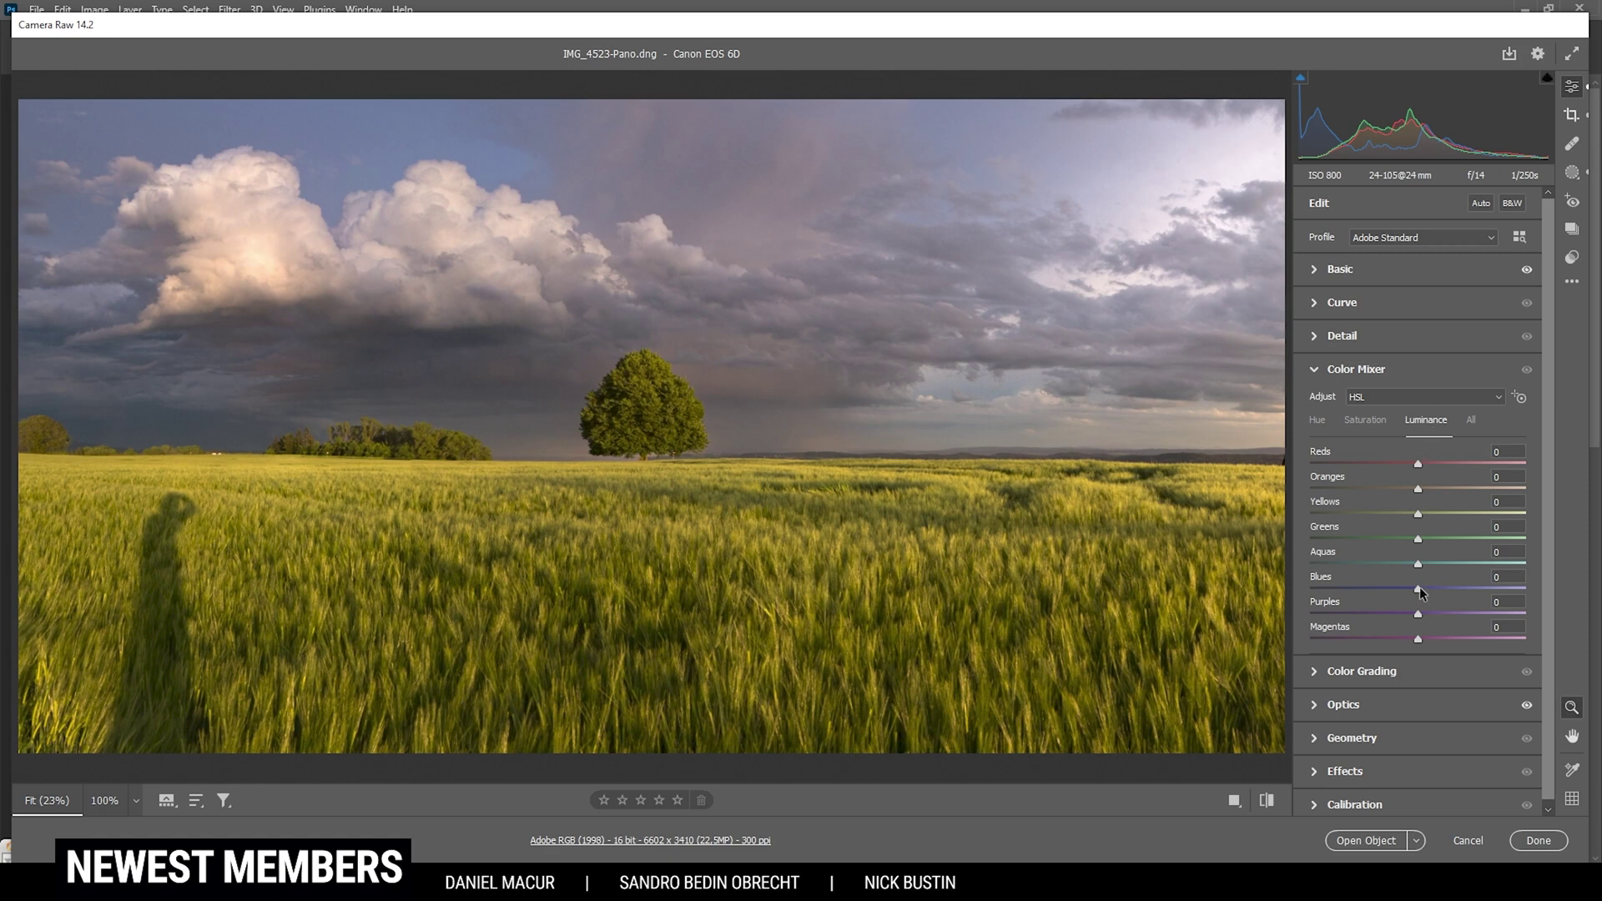
pyautogui.moveTo(1419, 588); pyautogui.dragTo(1372, 579)
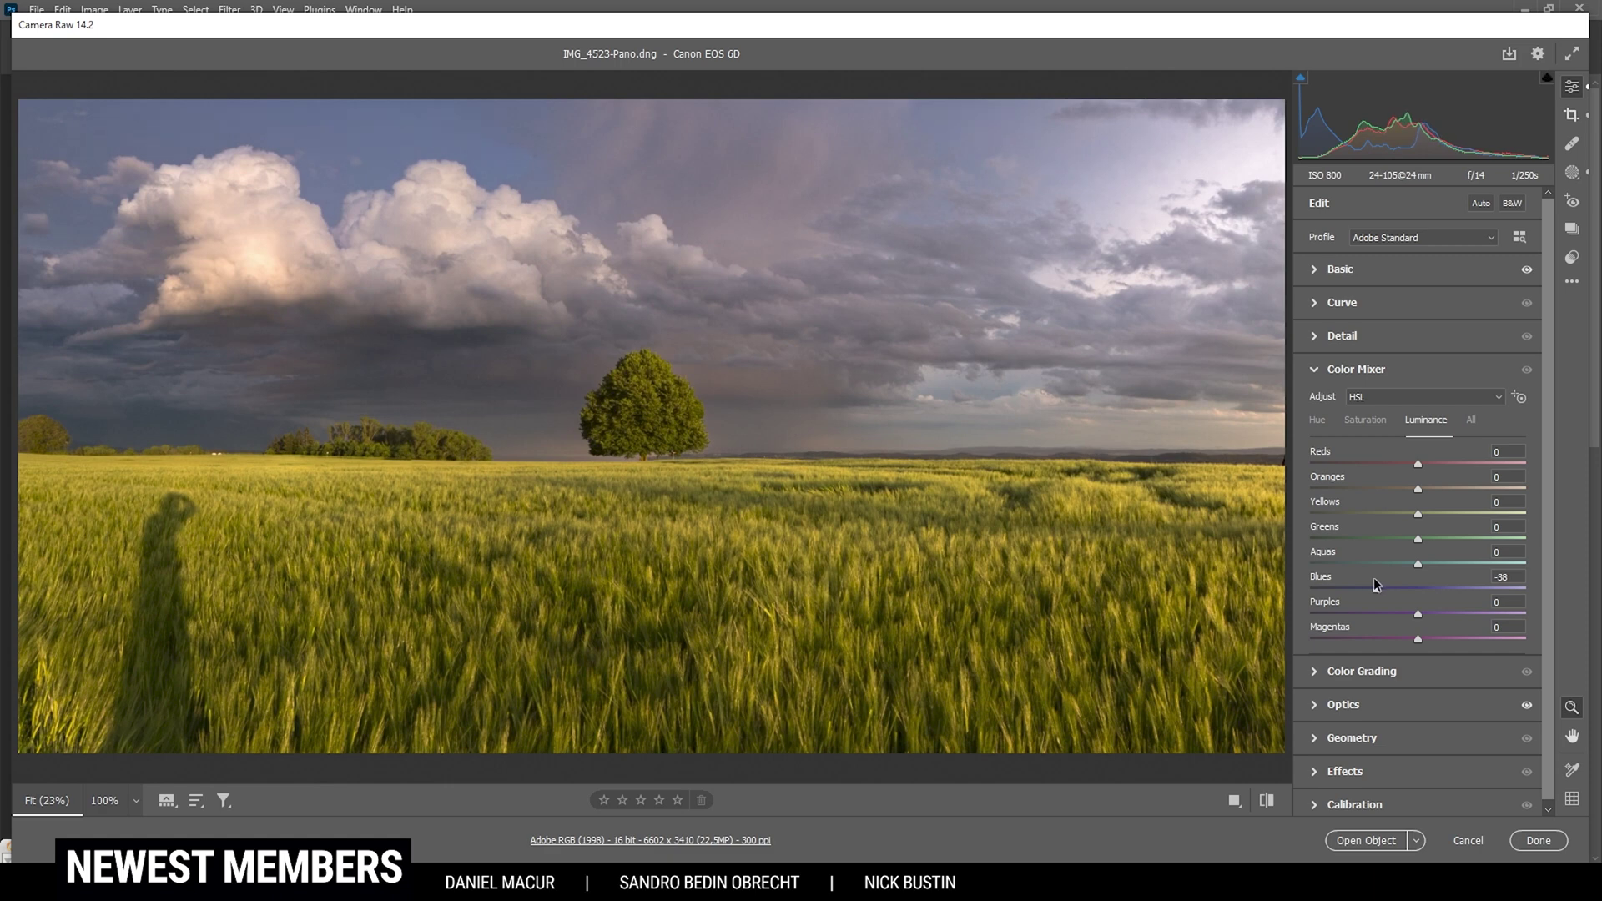
pyautogui.moveTo(1373, 578); pyautogui.dragTo(1374, 577)
pyautogui.moveTo(1418, 516); pyautogui.dragTo(1429, 515)
# Step: Boost Blues saturation to +19 in the Color Mixer
pyautogui.click(1378, 422)
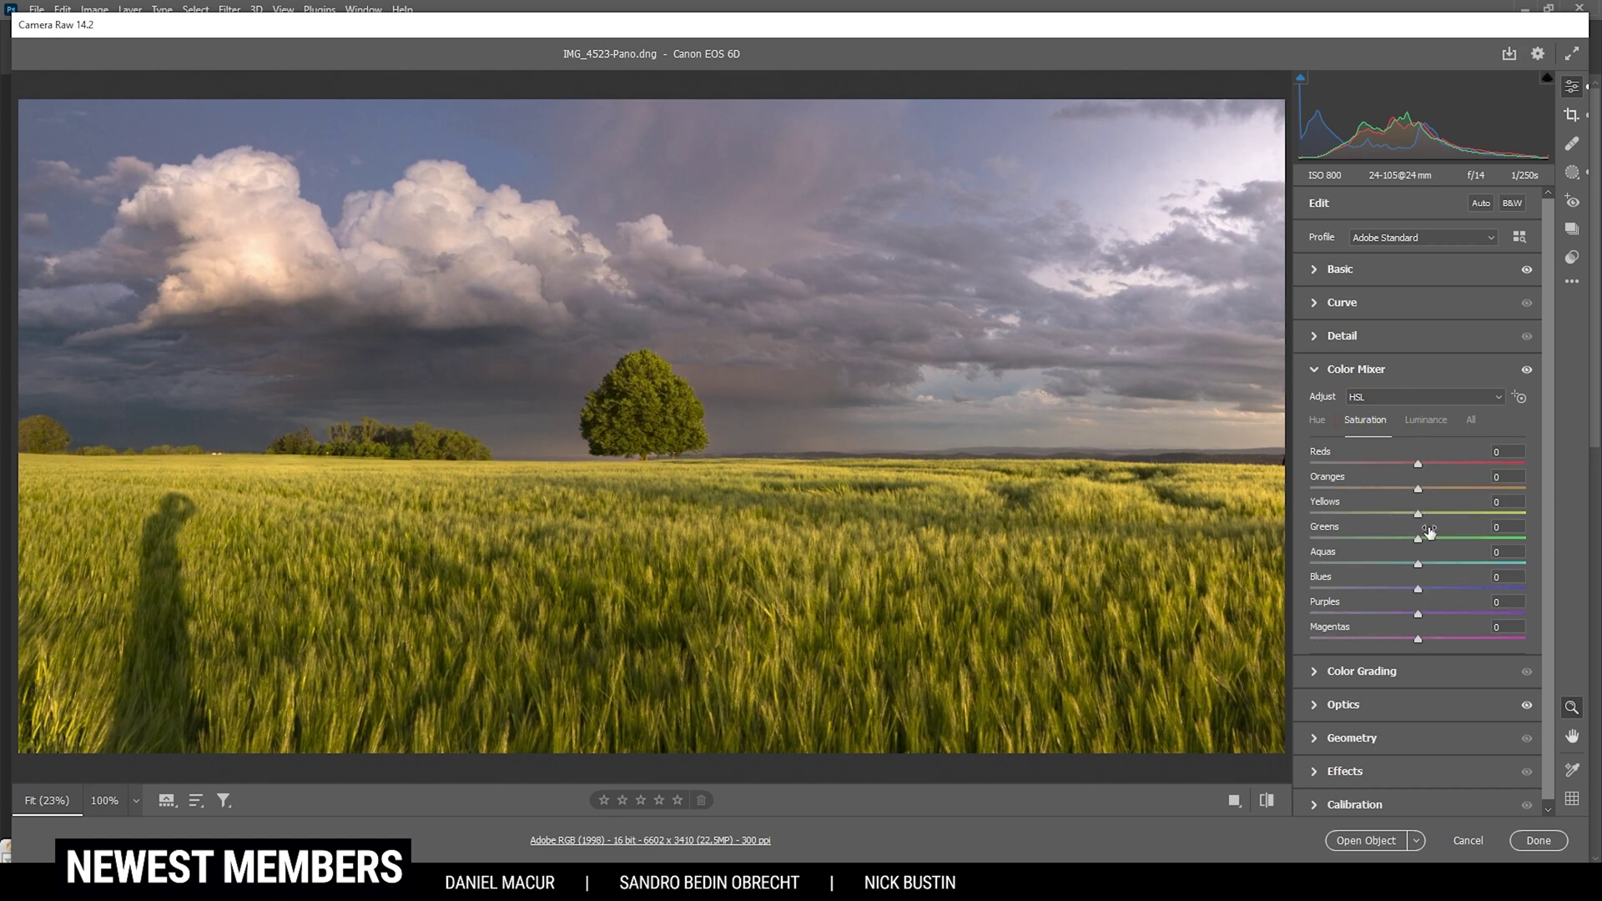
pyautogui.moveTo(1414, 586); pyautogui.dragTo(1440, 589)
pyautogui.moveTo(1432, 591); pyautogui.dragTo(1434, 593)
pyautogui.click(1366, 369)
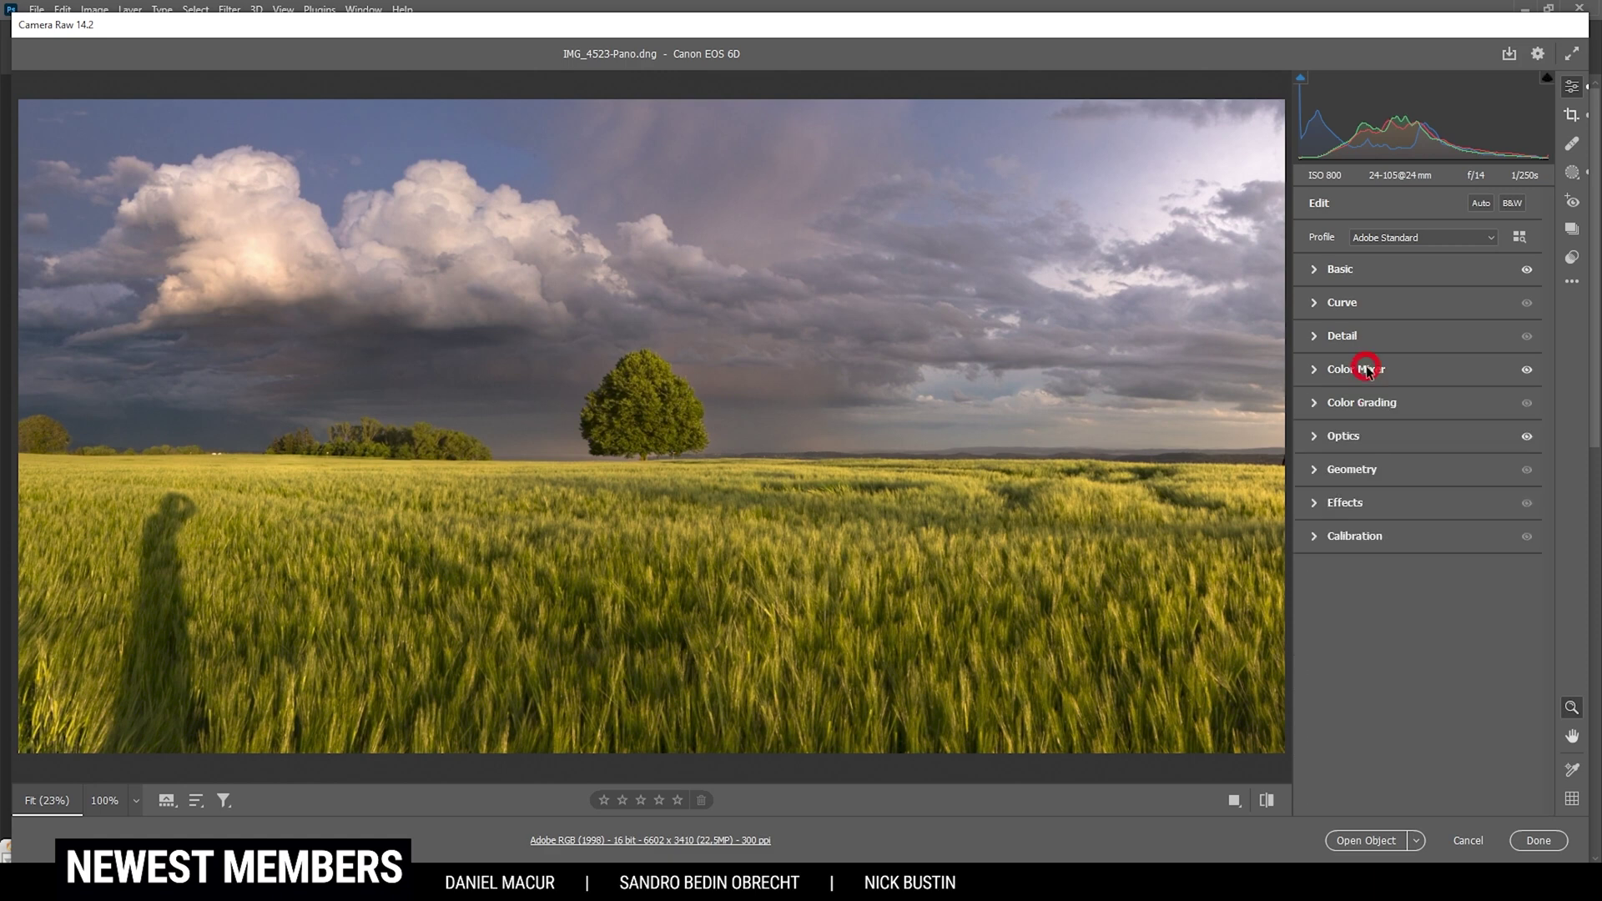
pyautogui.click(1359, 404)
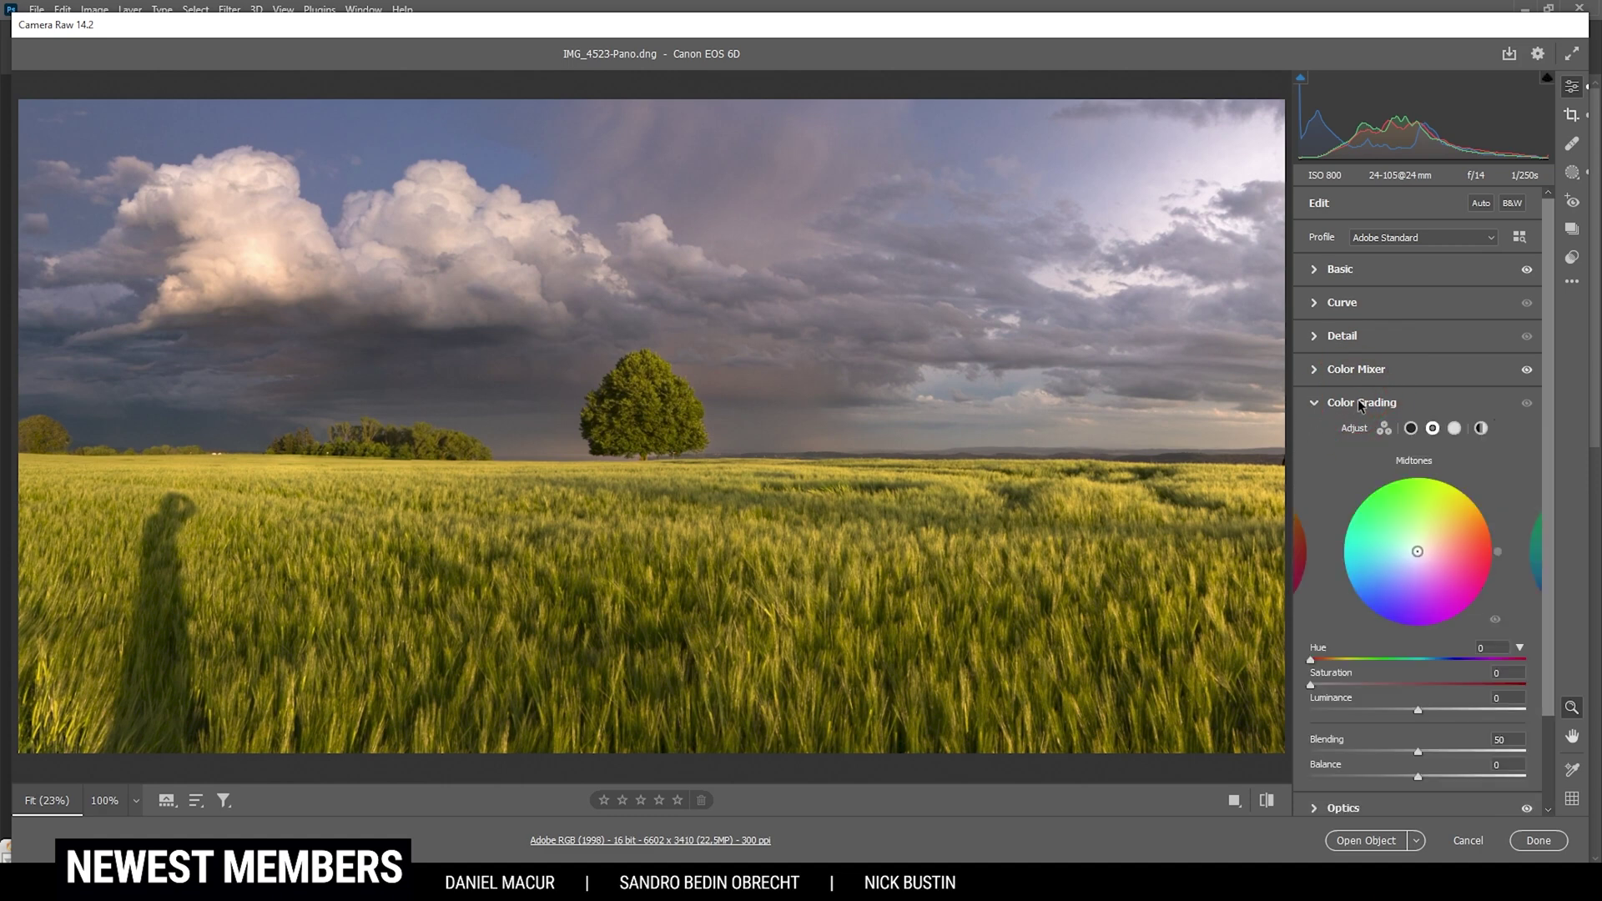
# Step: Warm the highlights with low saturation and set midtones to Hue 36, Saturation 10
pyautogui.click(1454, 429)
pyautogui.moveTo(1417, 551); pyautogui.dragTo(1434, 531)
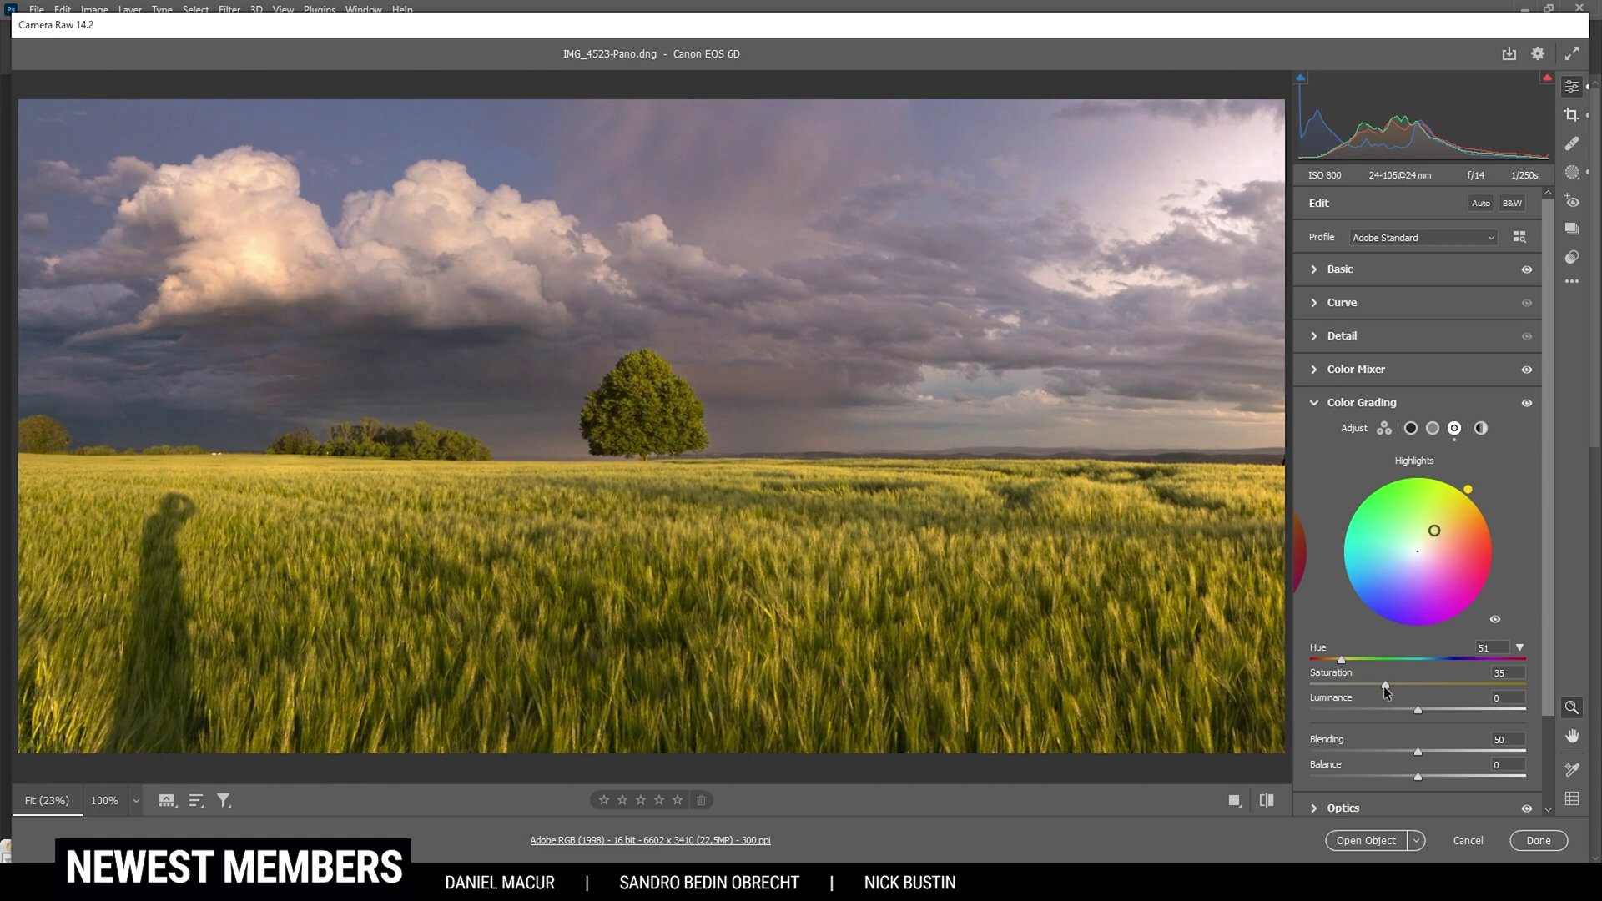
pyautogui.moveTo(1383, 686); pyautogui.dragTo(1340, 683)
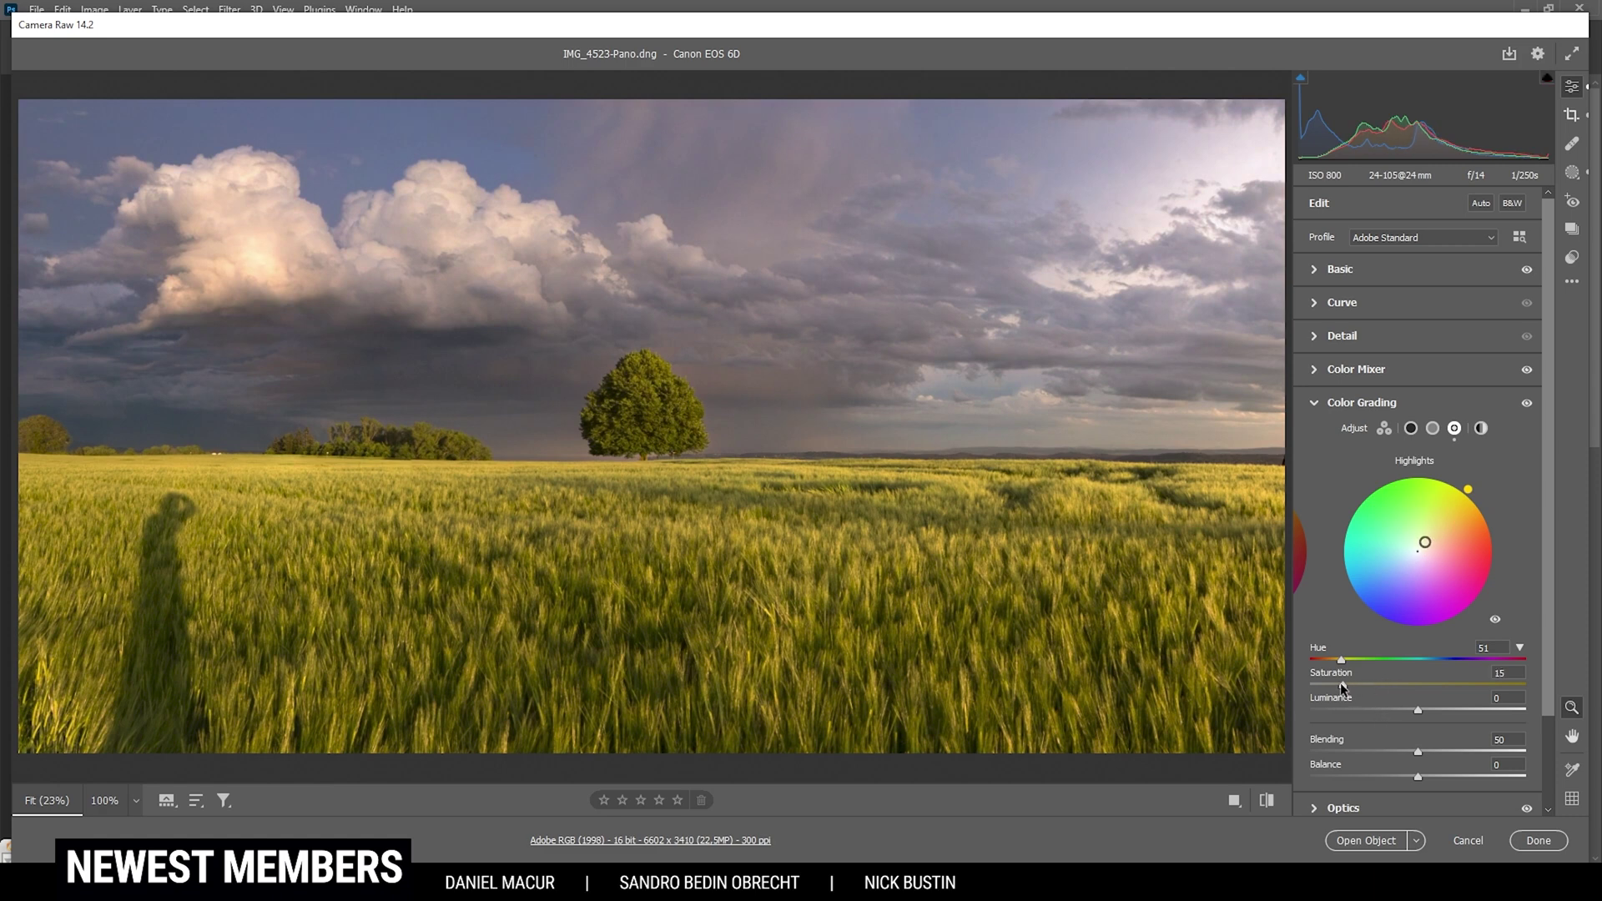
pyautogui.click(1432, 428)
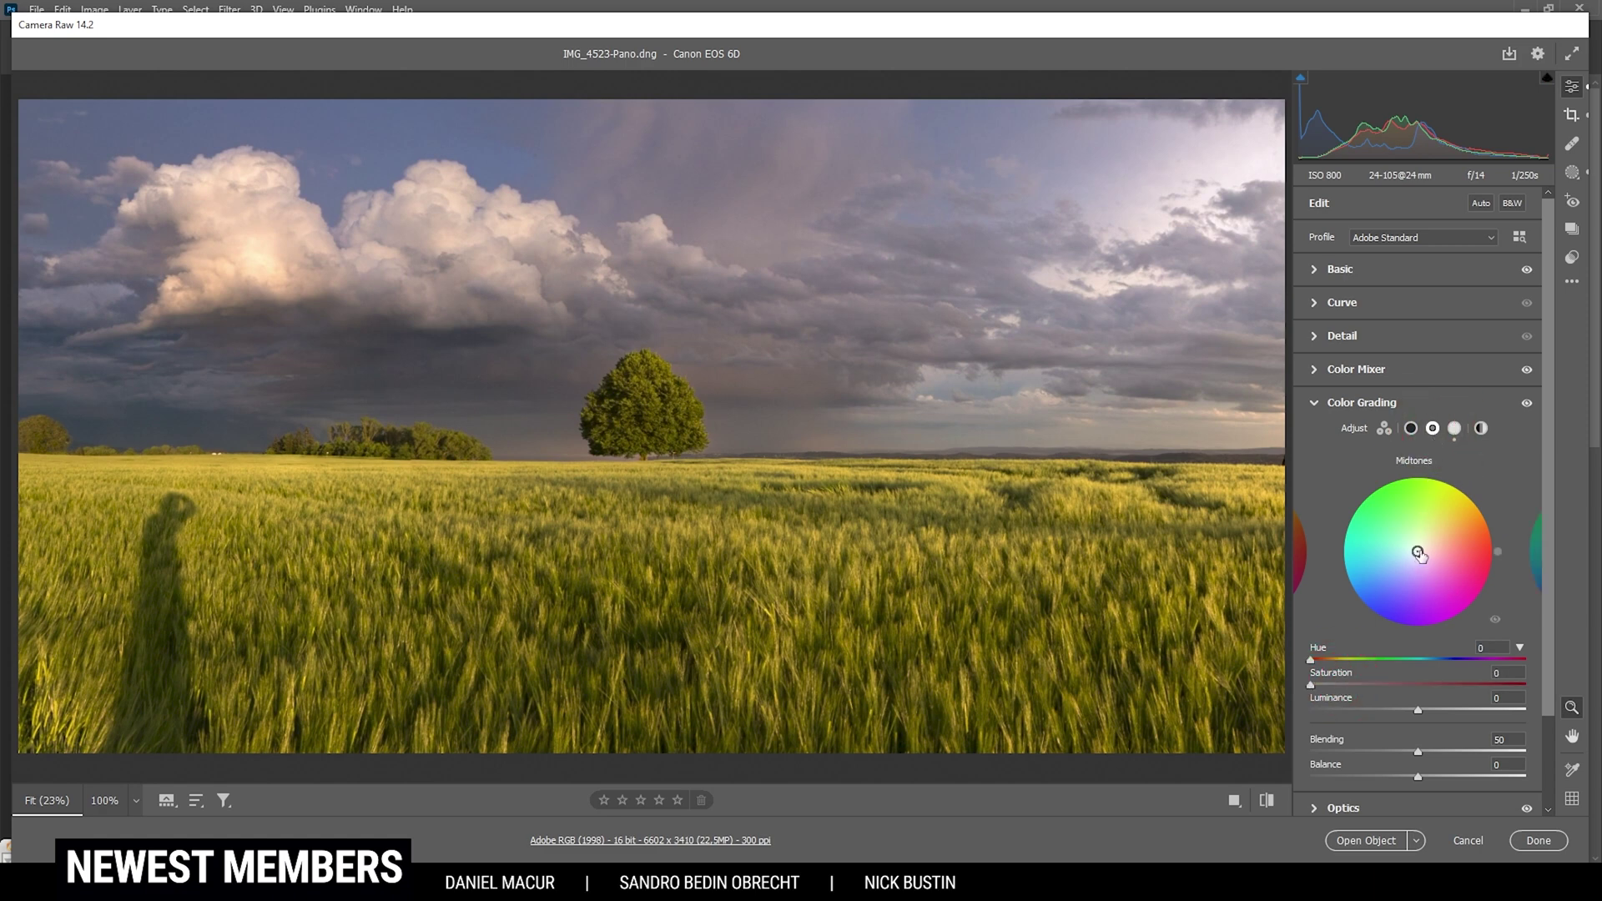
pyautogui.moveTo(1417, 552); pyautogui.dragTo(1433, 536)
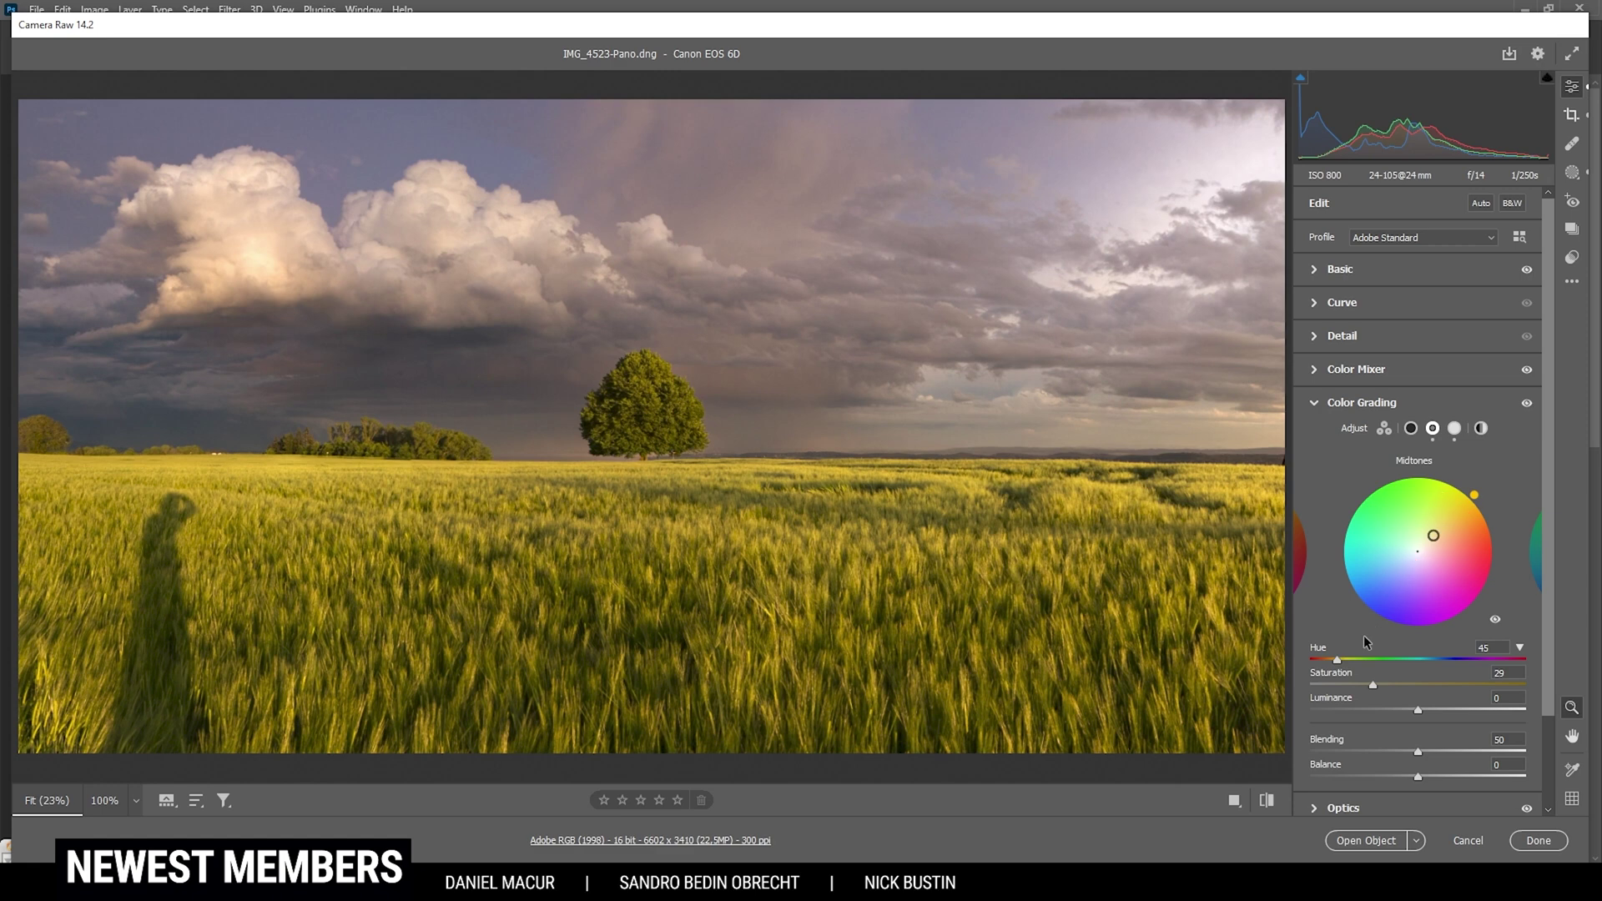
pyautogui.moveTo(1338, 659)
pyautogui.mouseDown()
pyautogui.moveTo(1358, 683)
pyautogui.moveTo(1330, 678)
pyautogui.mouseUp()
# Step: Toggle Color Grading off and on to compare, then collapse the section
pyautogui.click(1527, 402)
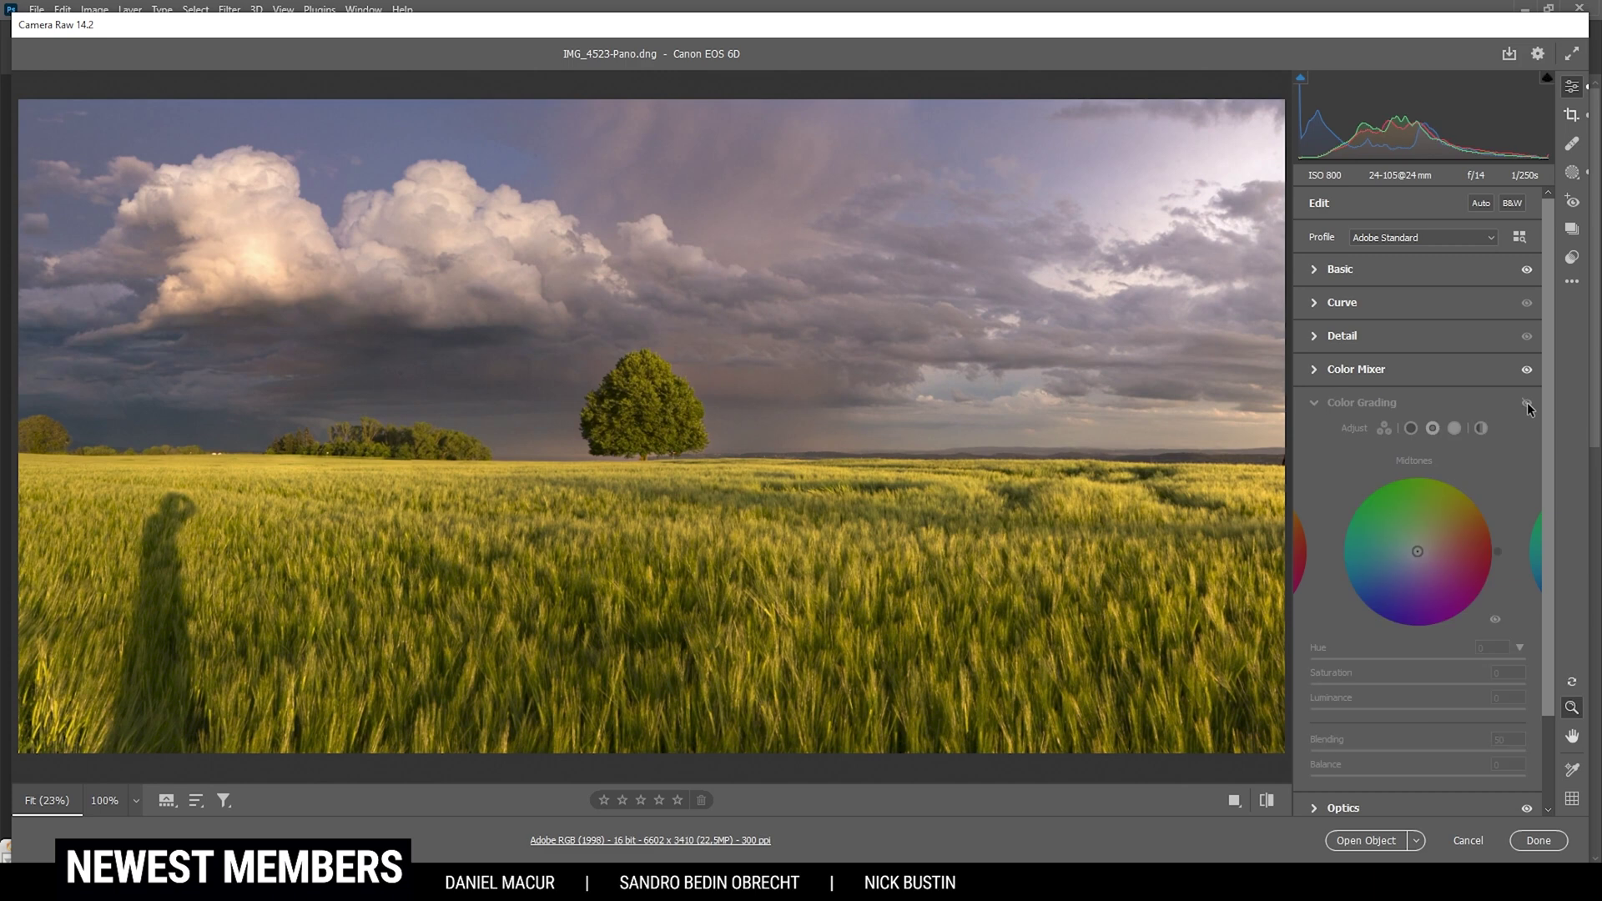
pyautogui.click(1527, 403)
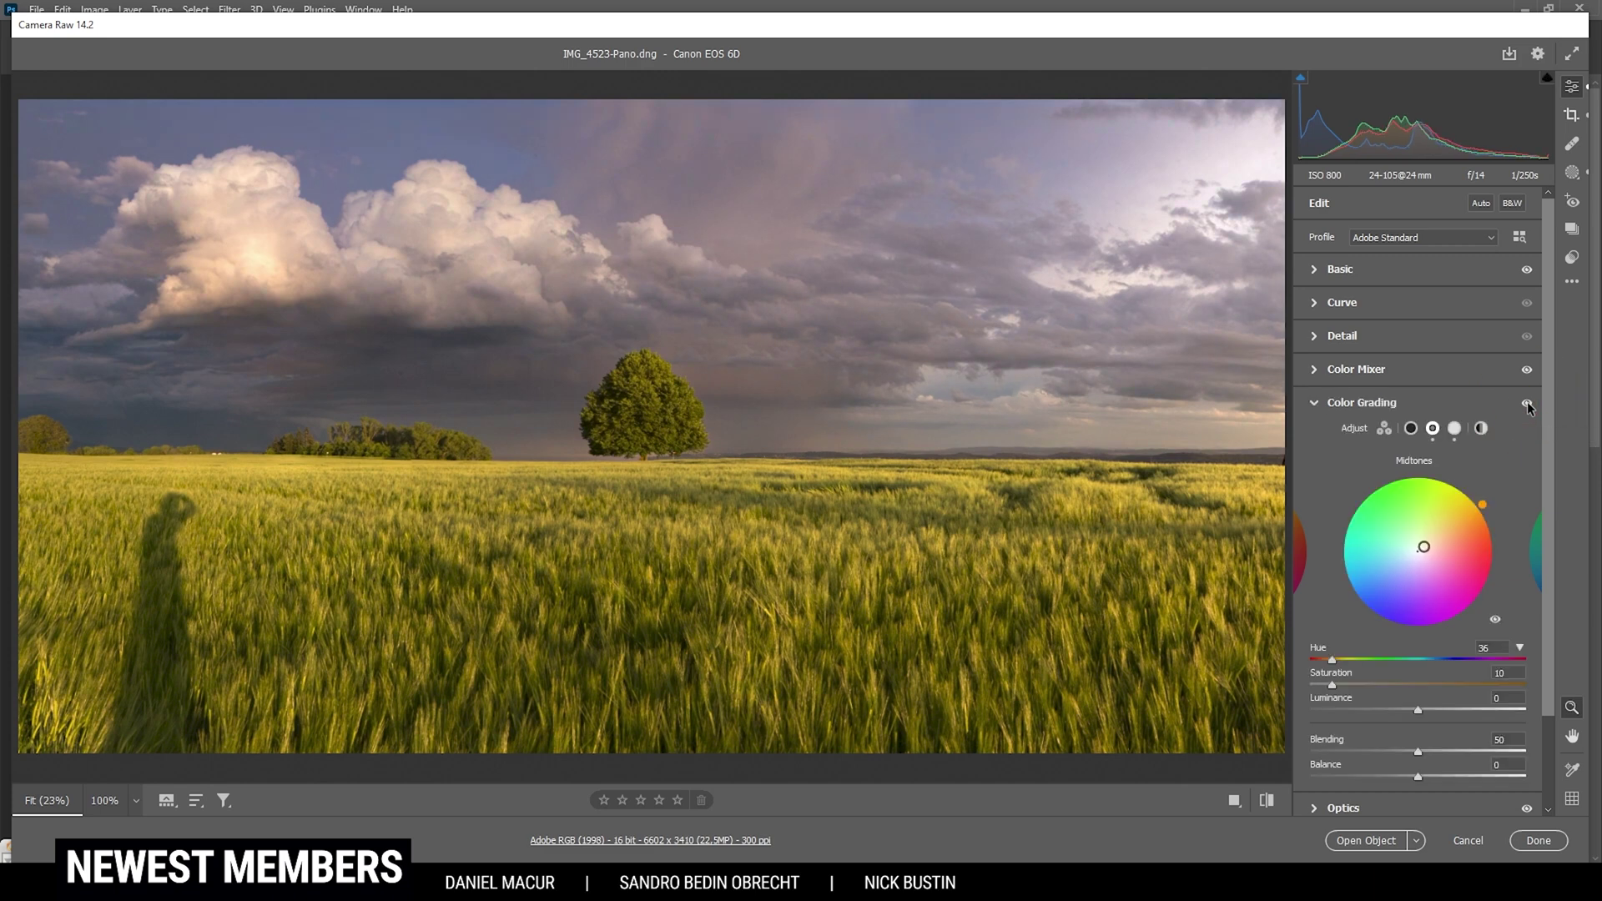
pyautogui.click(1526, 403)
pyautogui.click(1527, 403)
pyautogui.click(1527, 403)
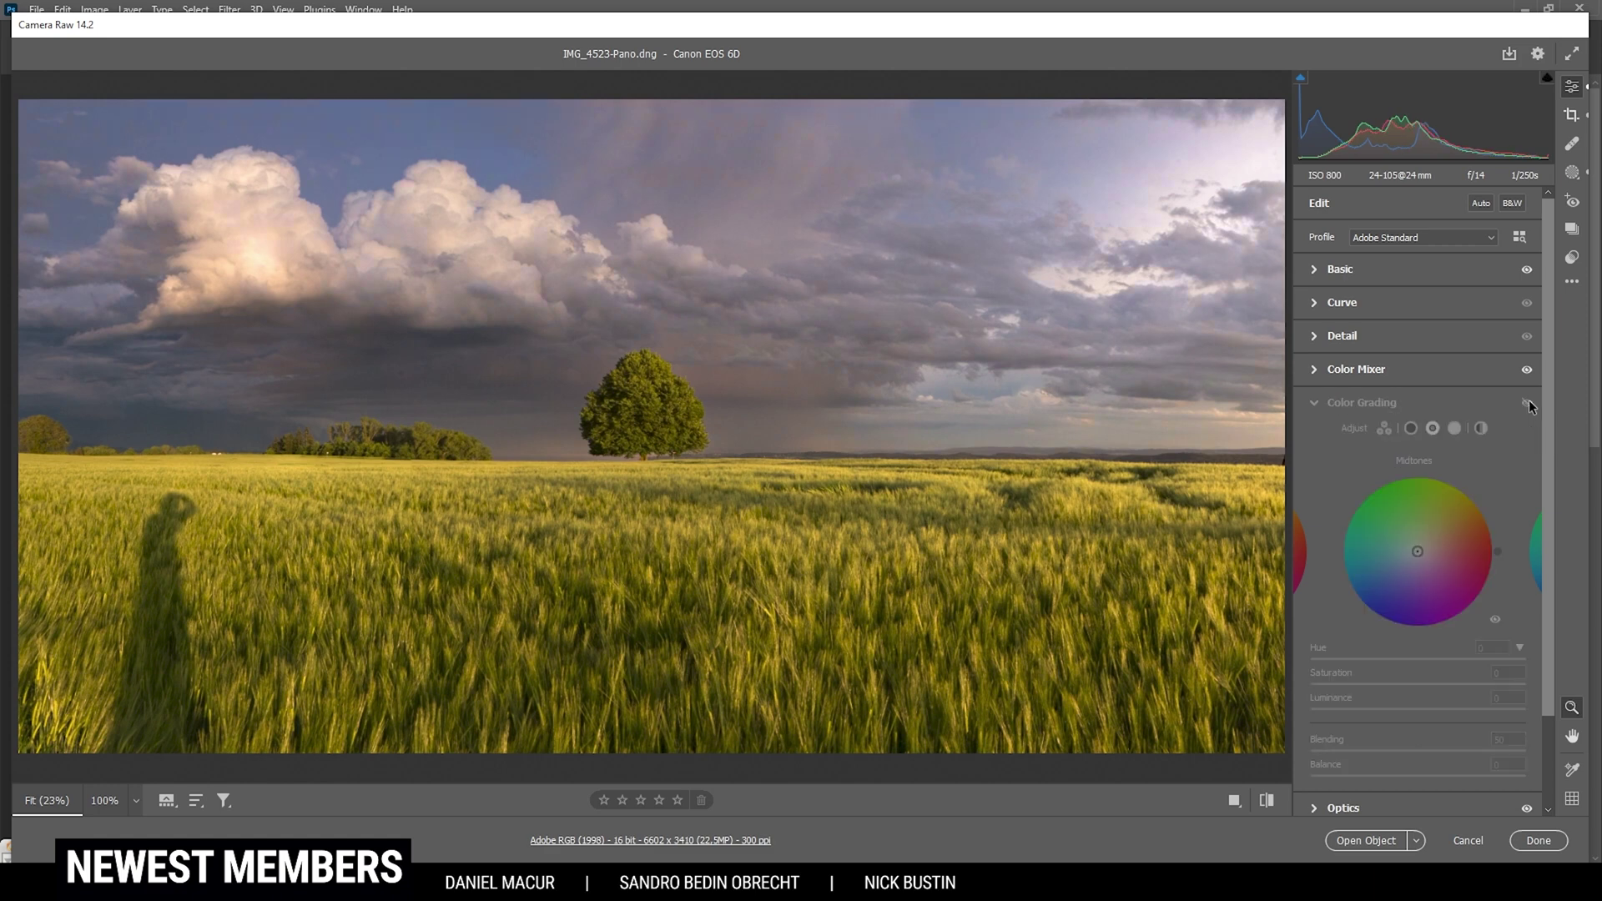
pyautogui.click(1528, 402)
pyautogui.click(1528, 402)
pyautogui.click(1528, 403)
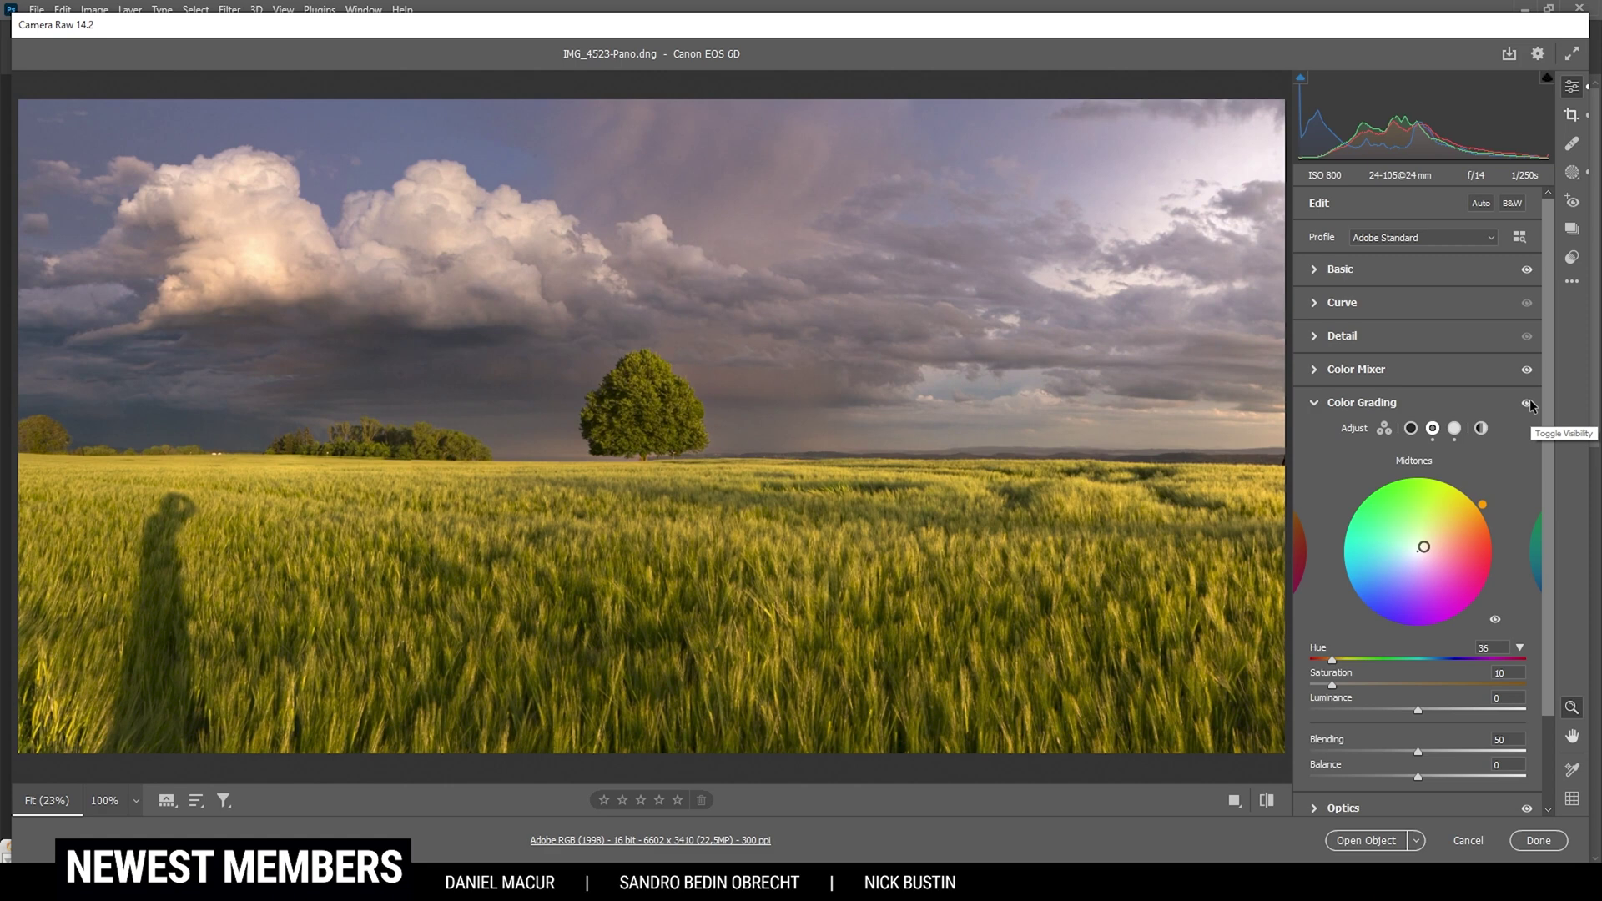
pyautogui.click(1362, 404)
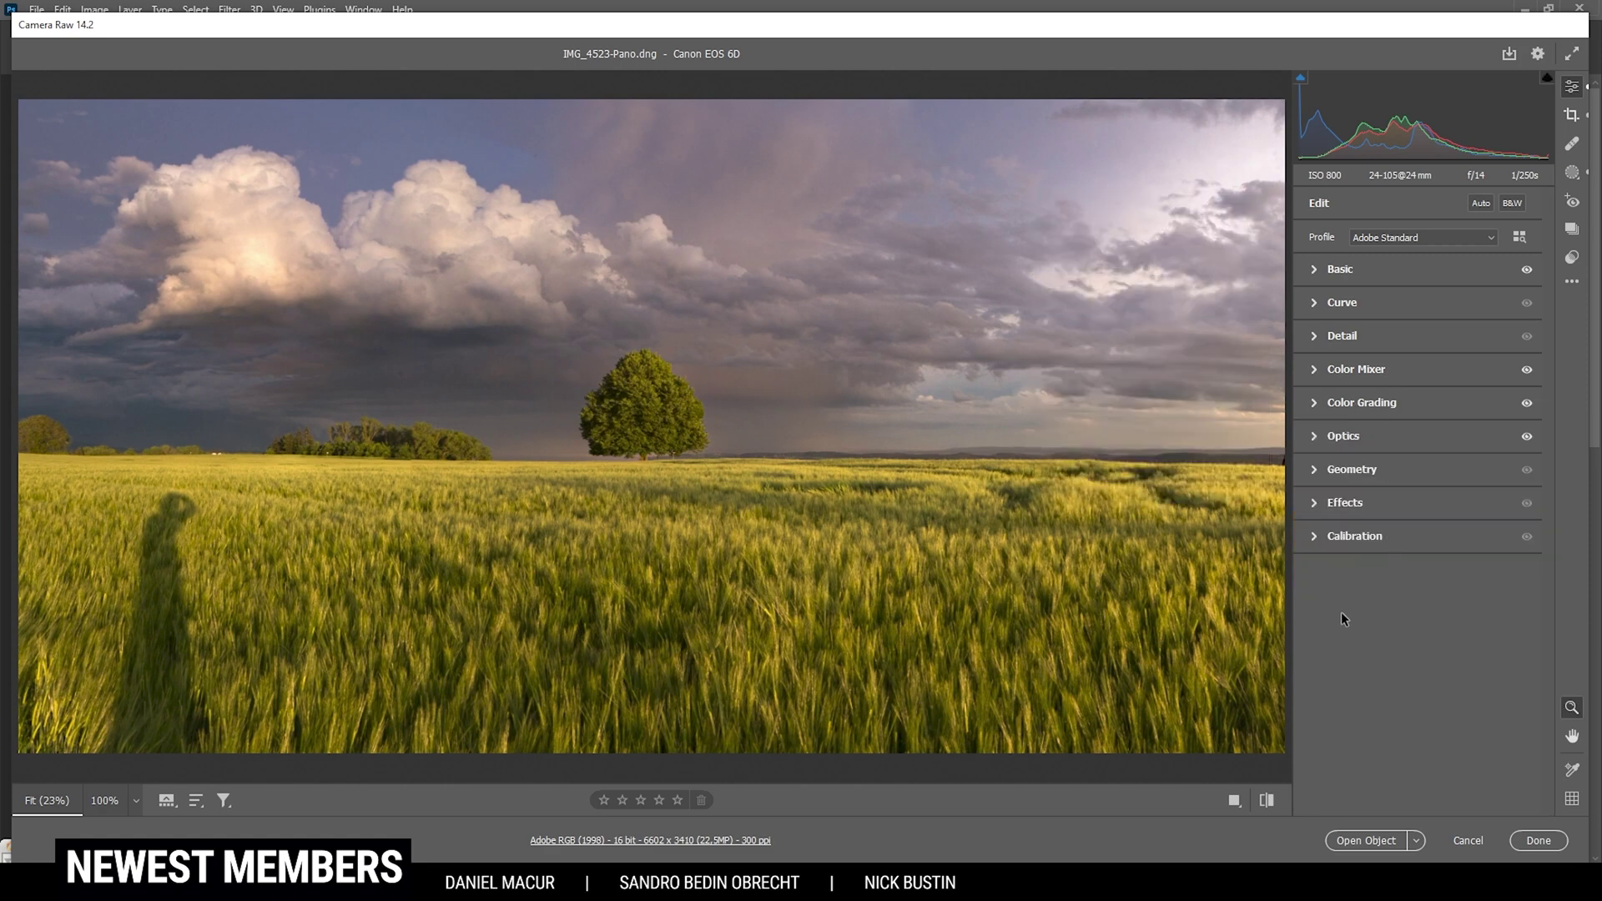
# Step: Set the Calibration Blue Primary to Hue -5 and Saturation +23
pyautogui.click(1307, 538)
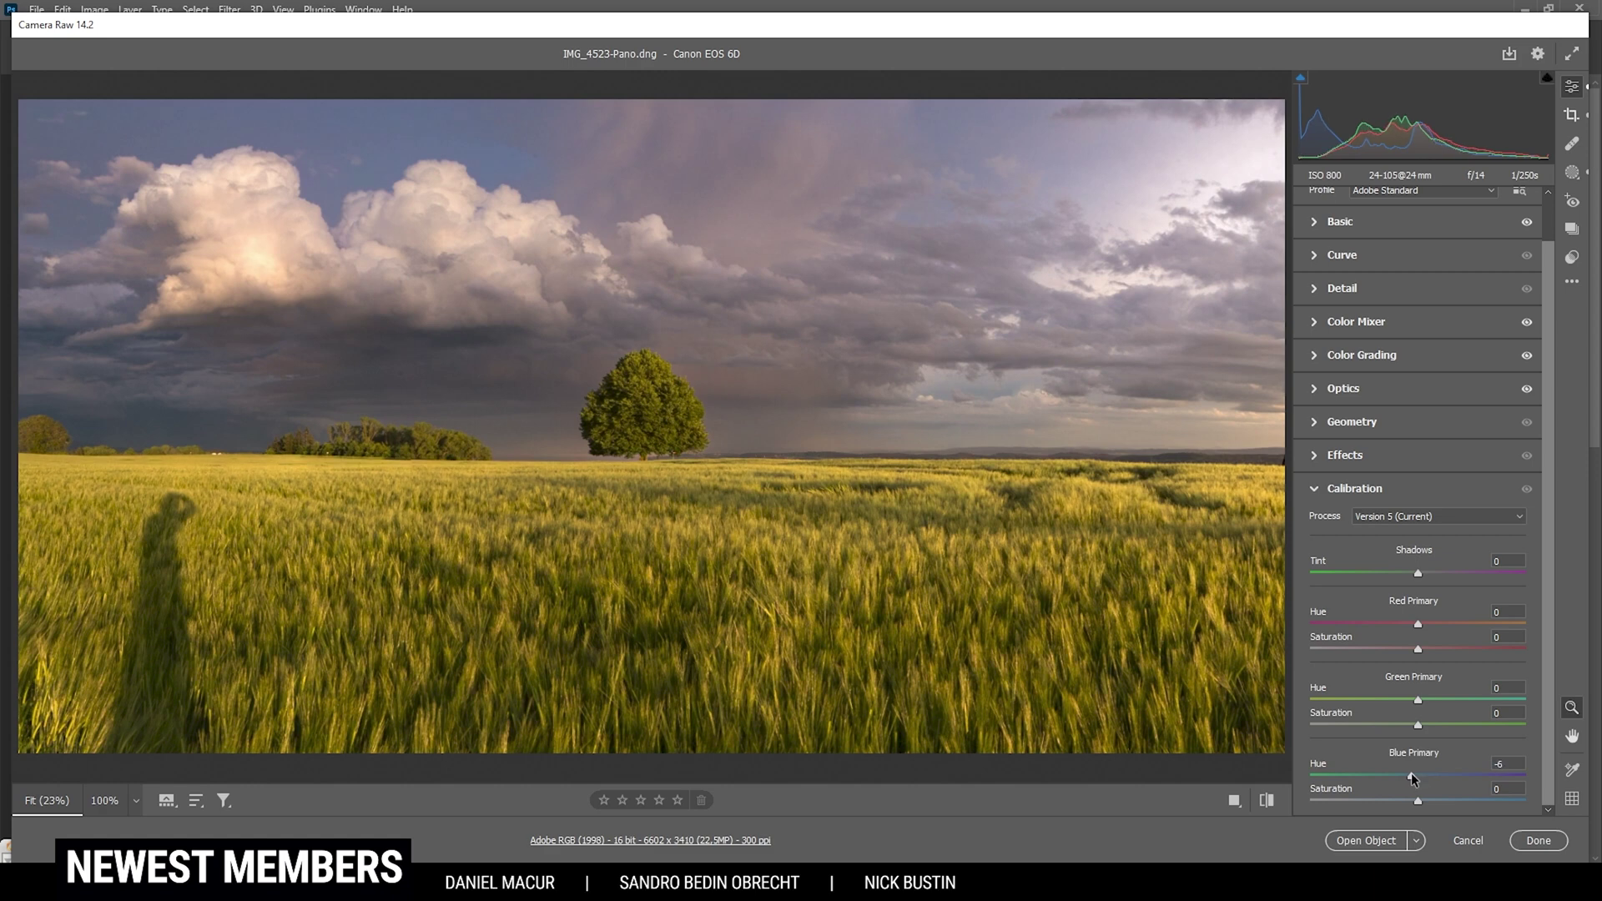
pyautogui.moveTo(1410, 773); pyautogui.dragTo(1440, 803)
pyautogui.click(1527, 490)
# Step: Compare with Calibration toggled off and on, leaving it enabled and collapsed
pyautogui.click(1527, 491)
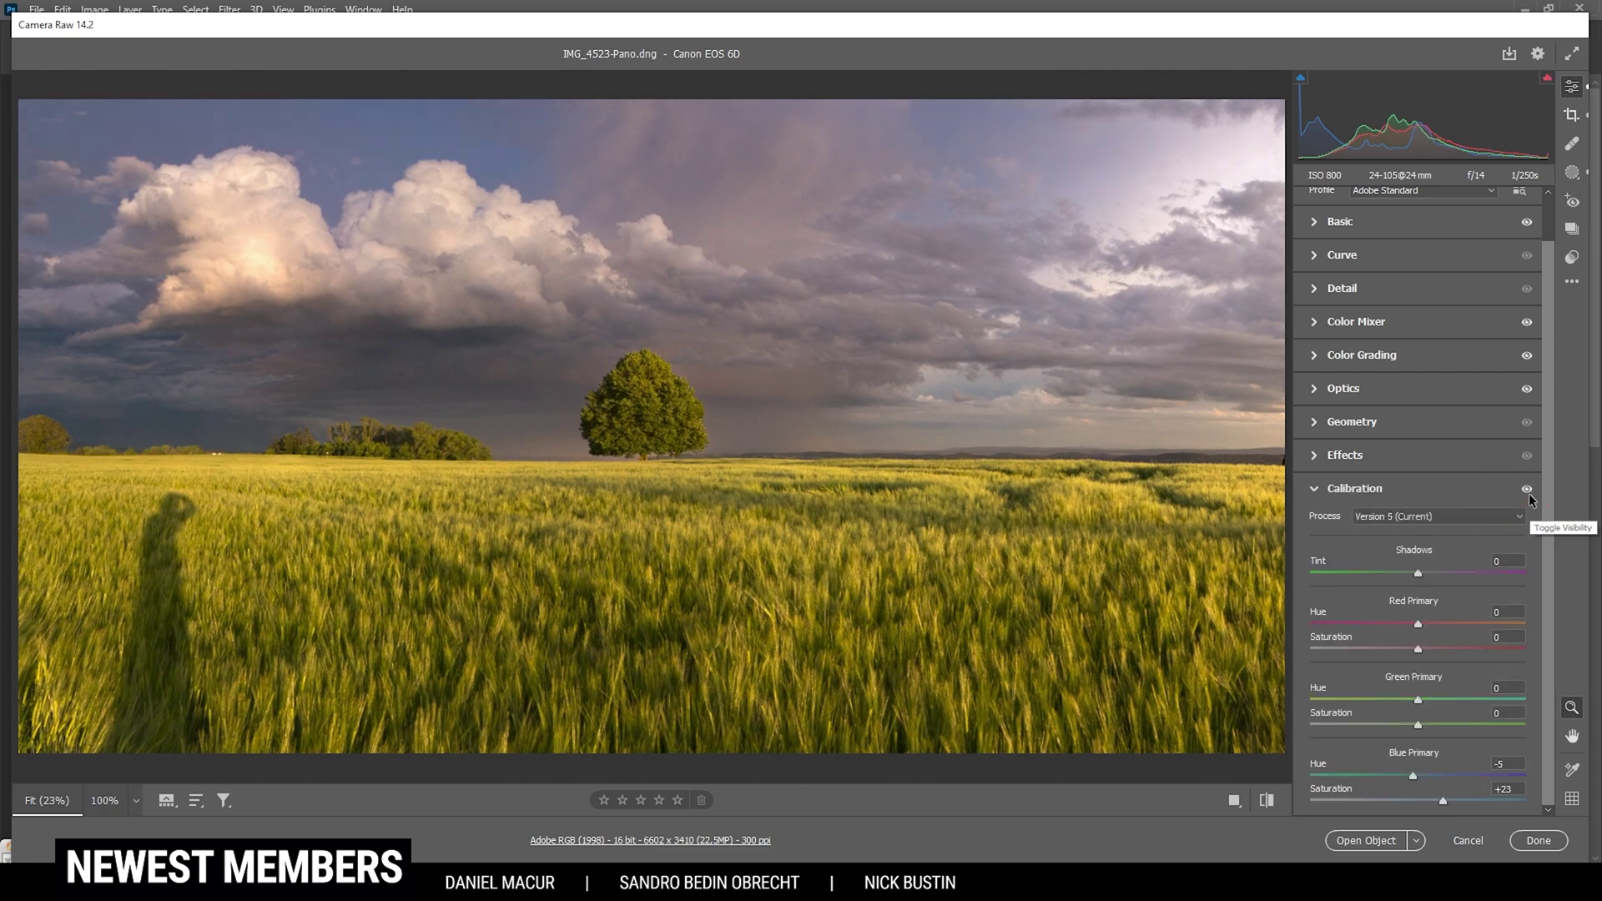
pyautogui.click(1521, 494)
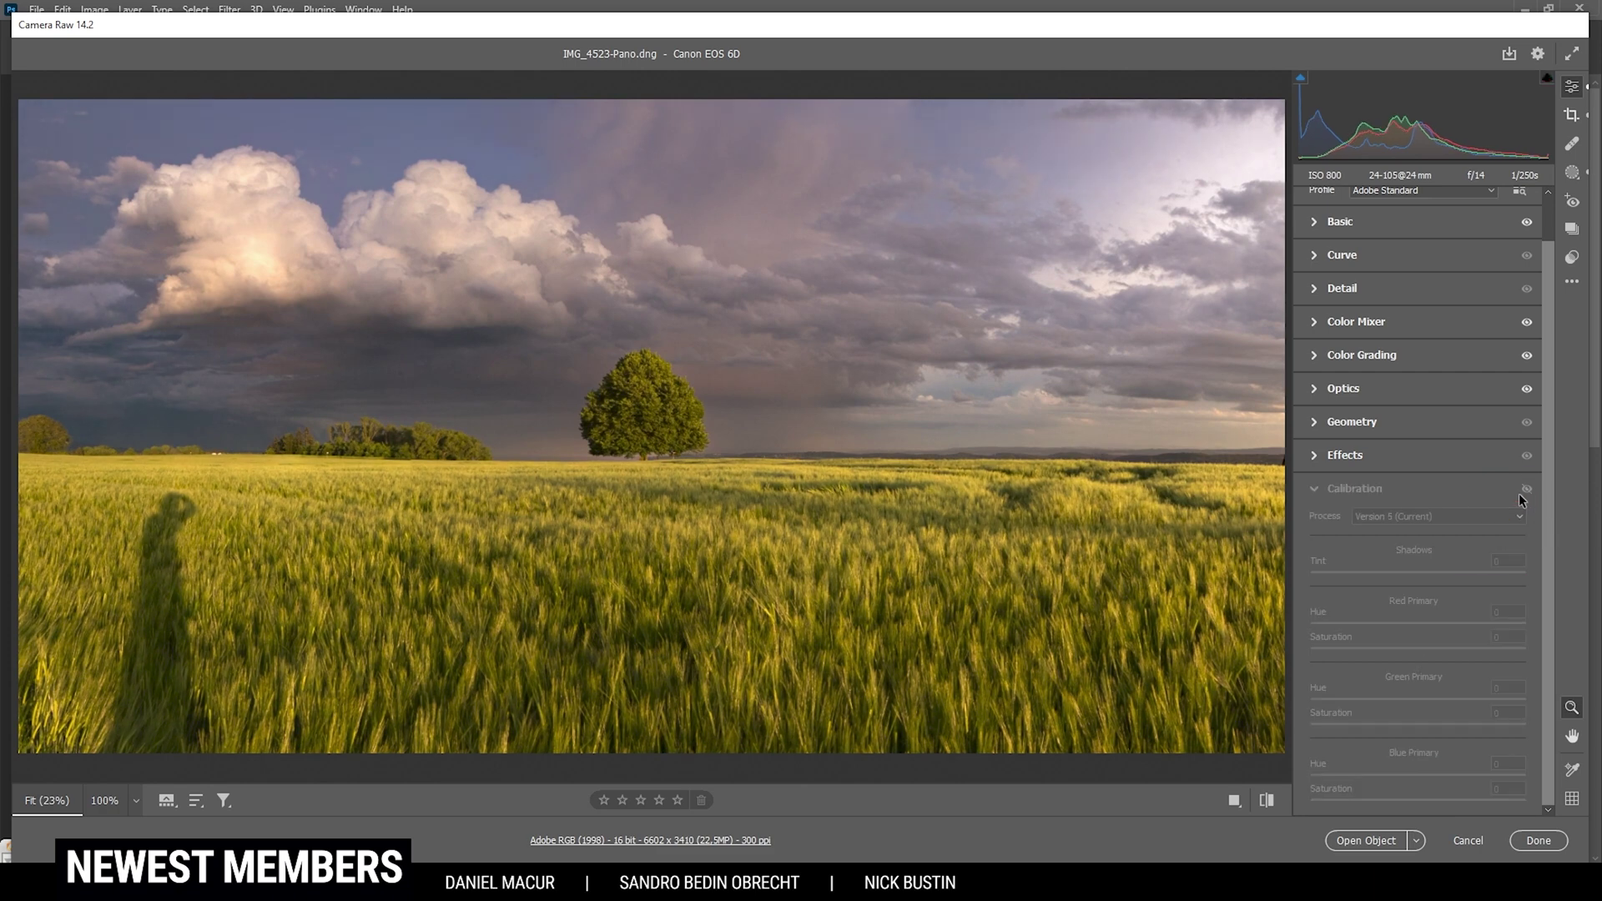
pyautogui.click(1524, 492)
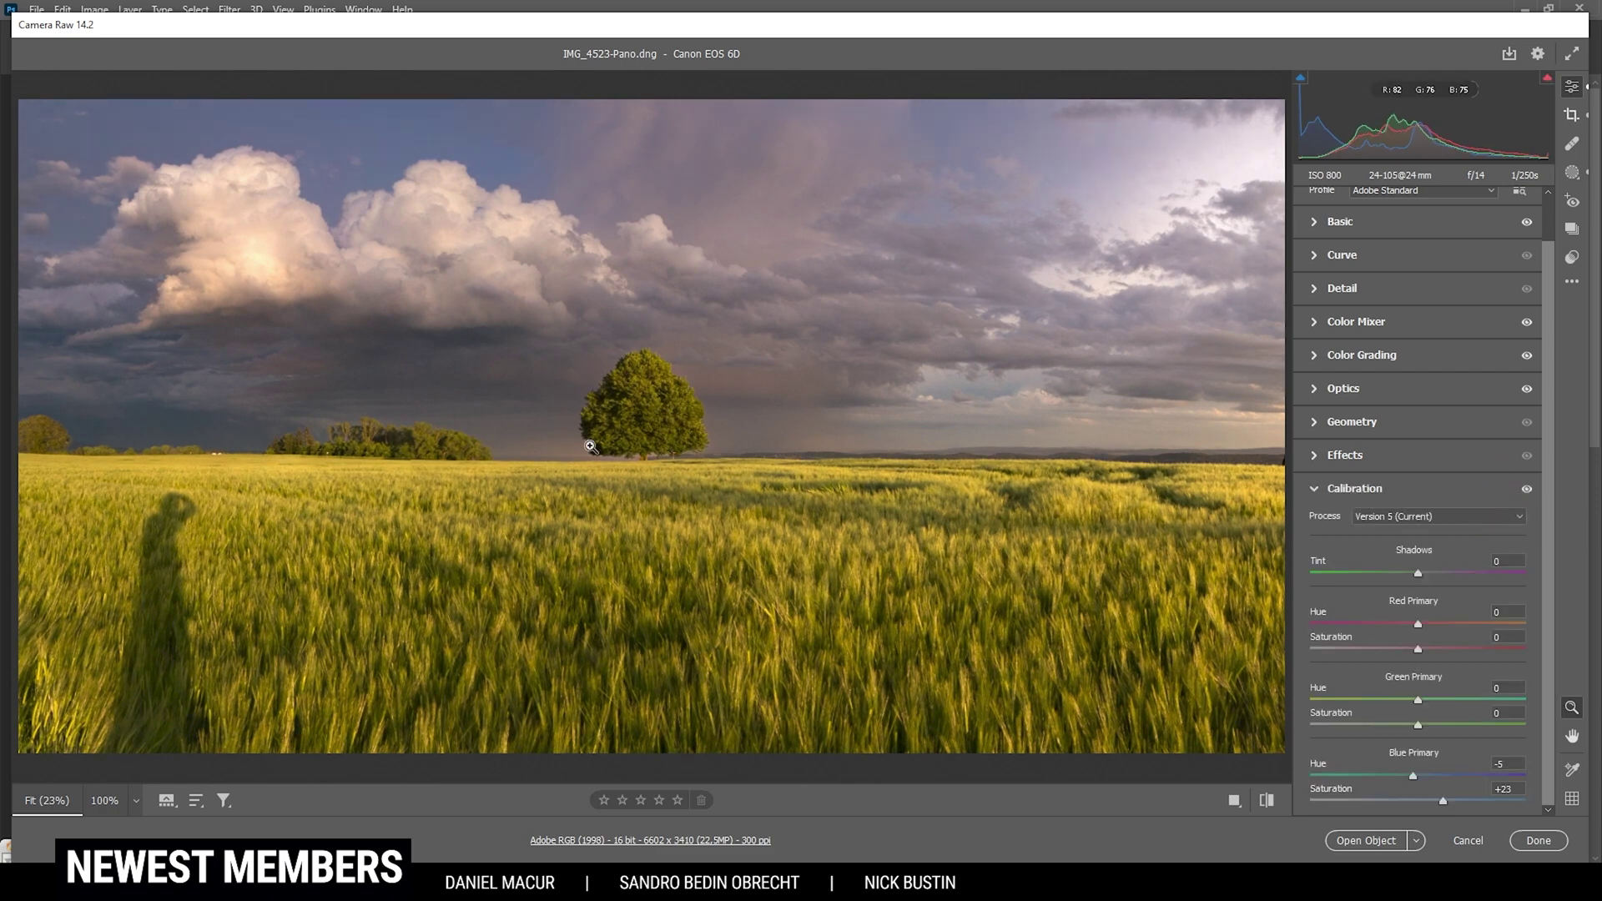
pyautogui.click(1526, 489)
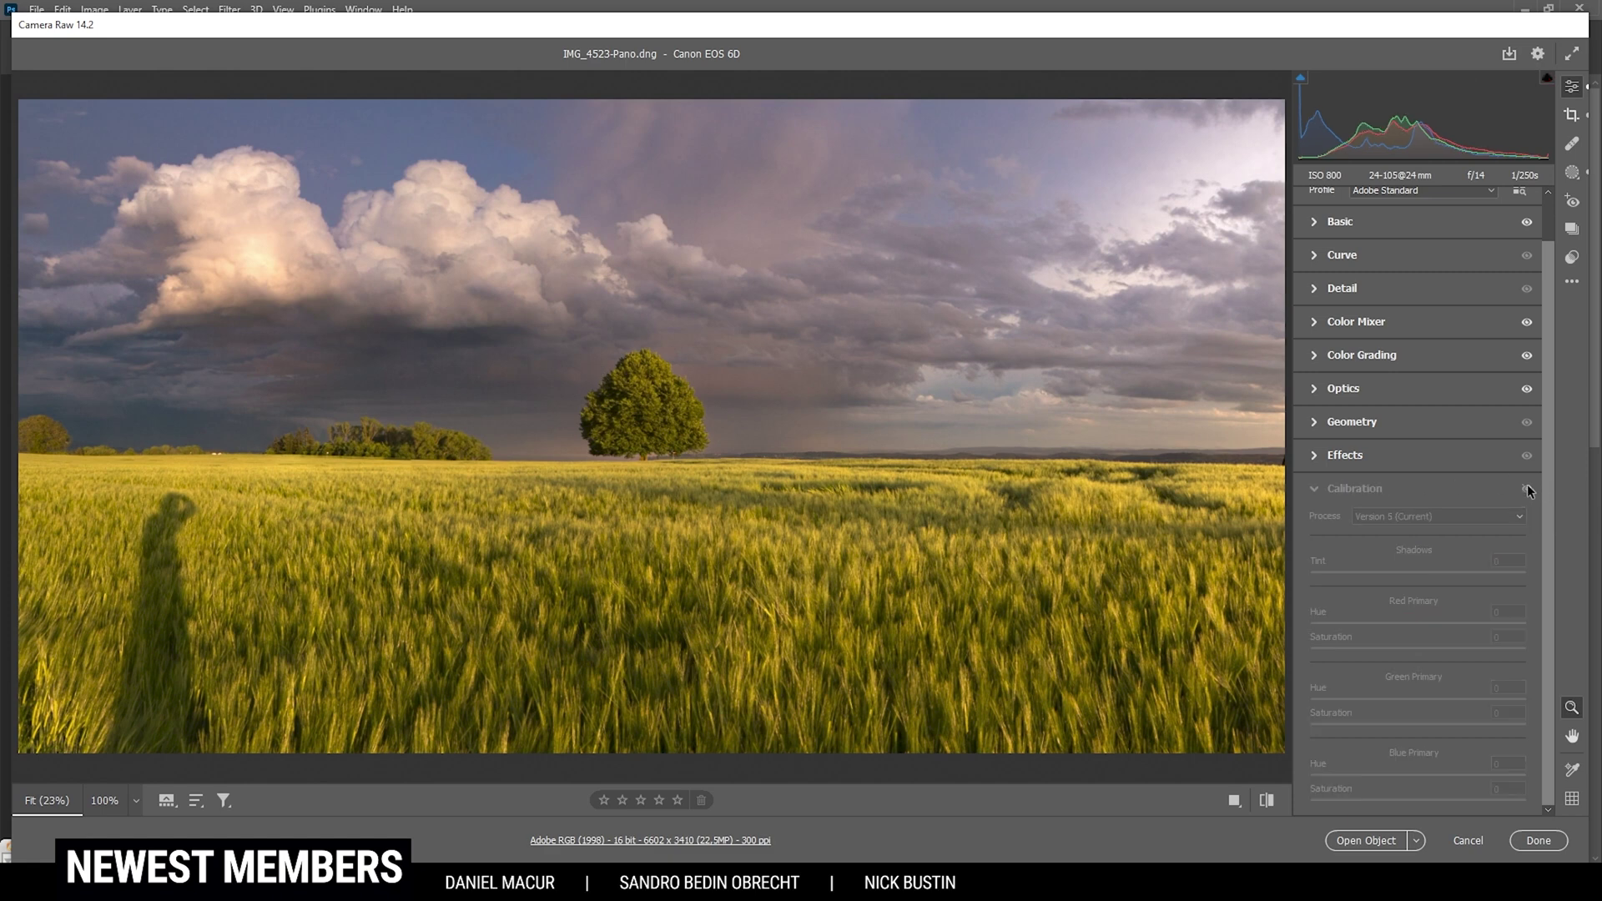
pyautogui.click(1527, 489)
pyautogui.click(1527, 489)
pyautogui.click(1527, 489)
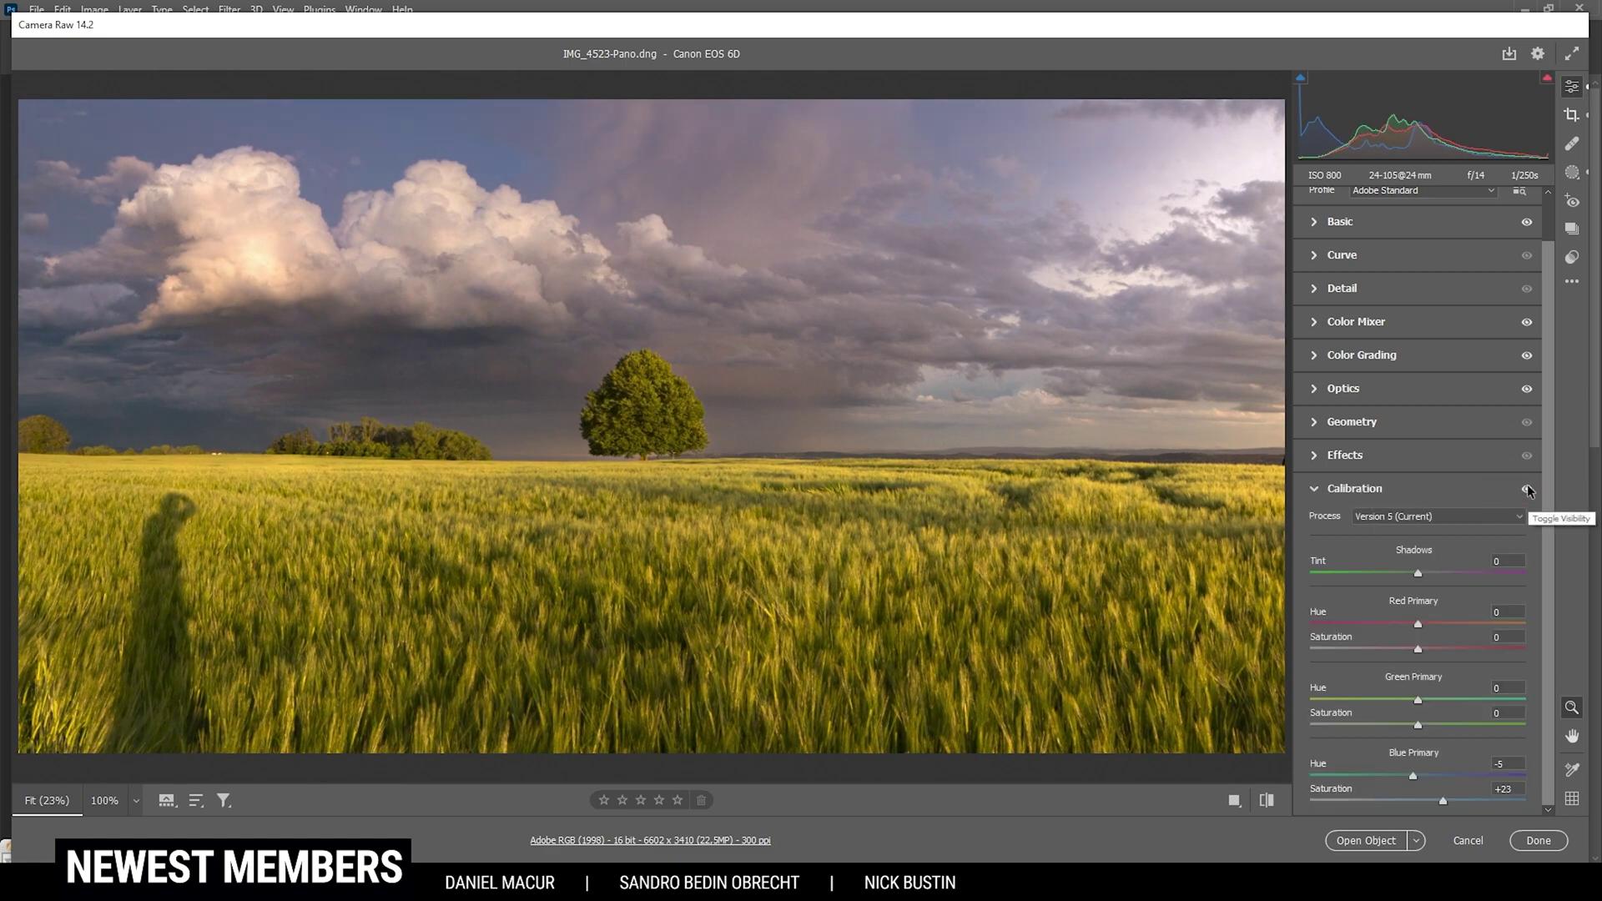
pyautogui.click(1527, 489)
pyautogui.click(1527, 489)
pyautogui.click(1527, 488)
pyautogui.click(1527, 489)
pyautogui.click(1322, 489)
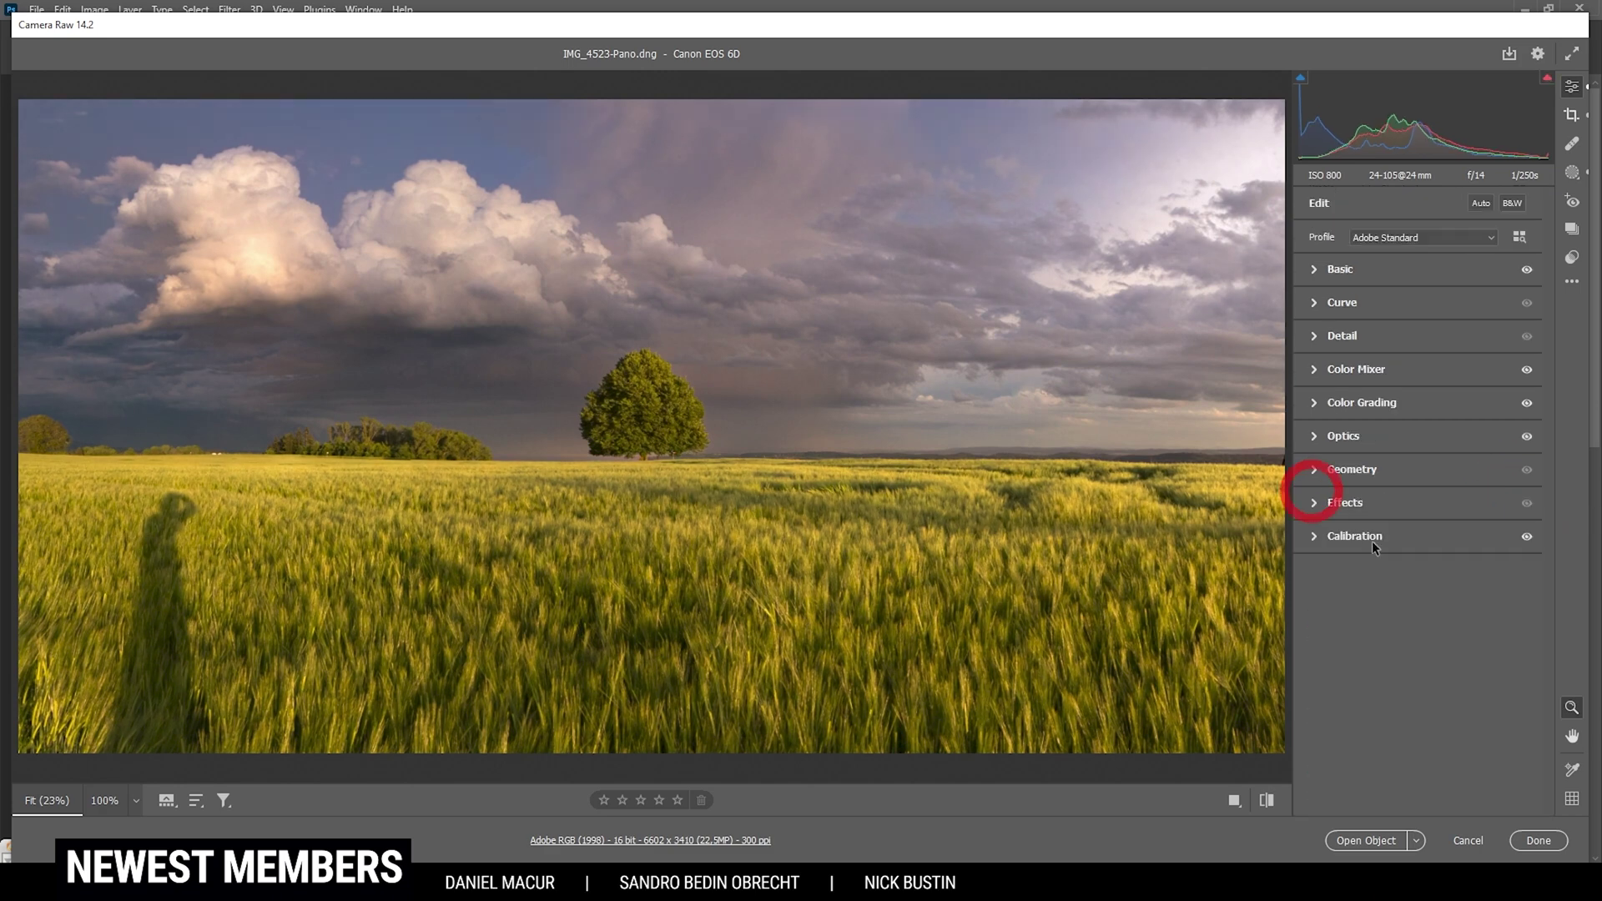
# Step: In the Detail panel, set sharpening Detail 100, Masking 55 and Amount 74
pyautogui.click(1332, 337)
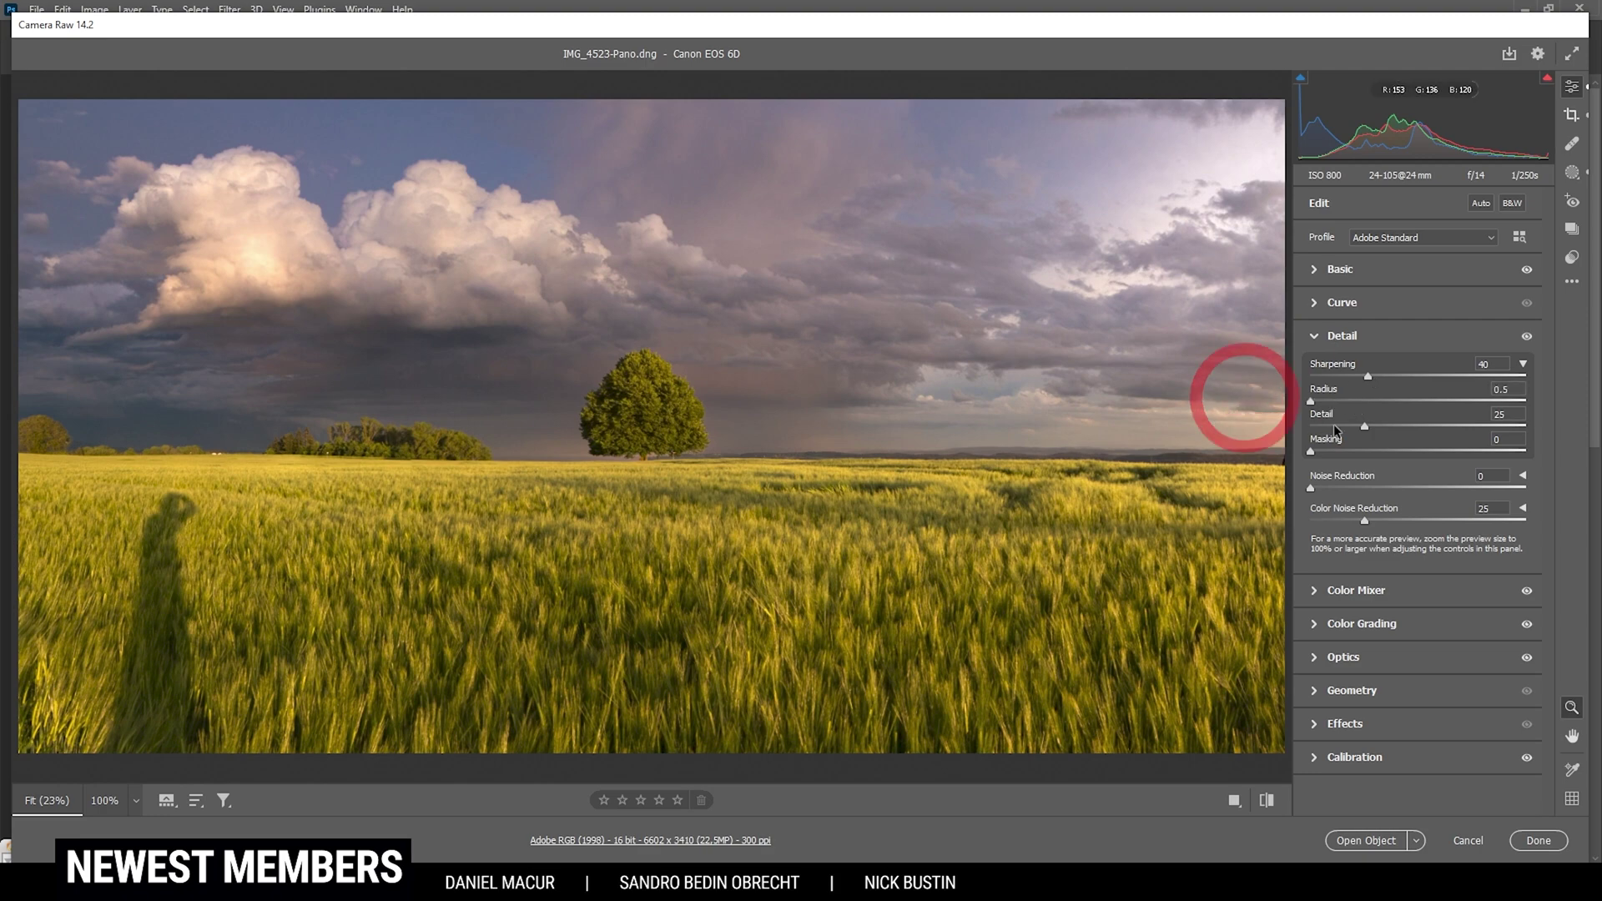
pyautogui.moveTo(1364, 426); pyautogui.dragTo(1527, 427)
pyautogui.press('alt')
pyautogui.moveTo(1340, 453); pyautogui.dragTo(1432, 449)
pyautogui.moveTo(1384, 373); pyautogui.dragTo(1416, 375)
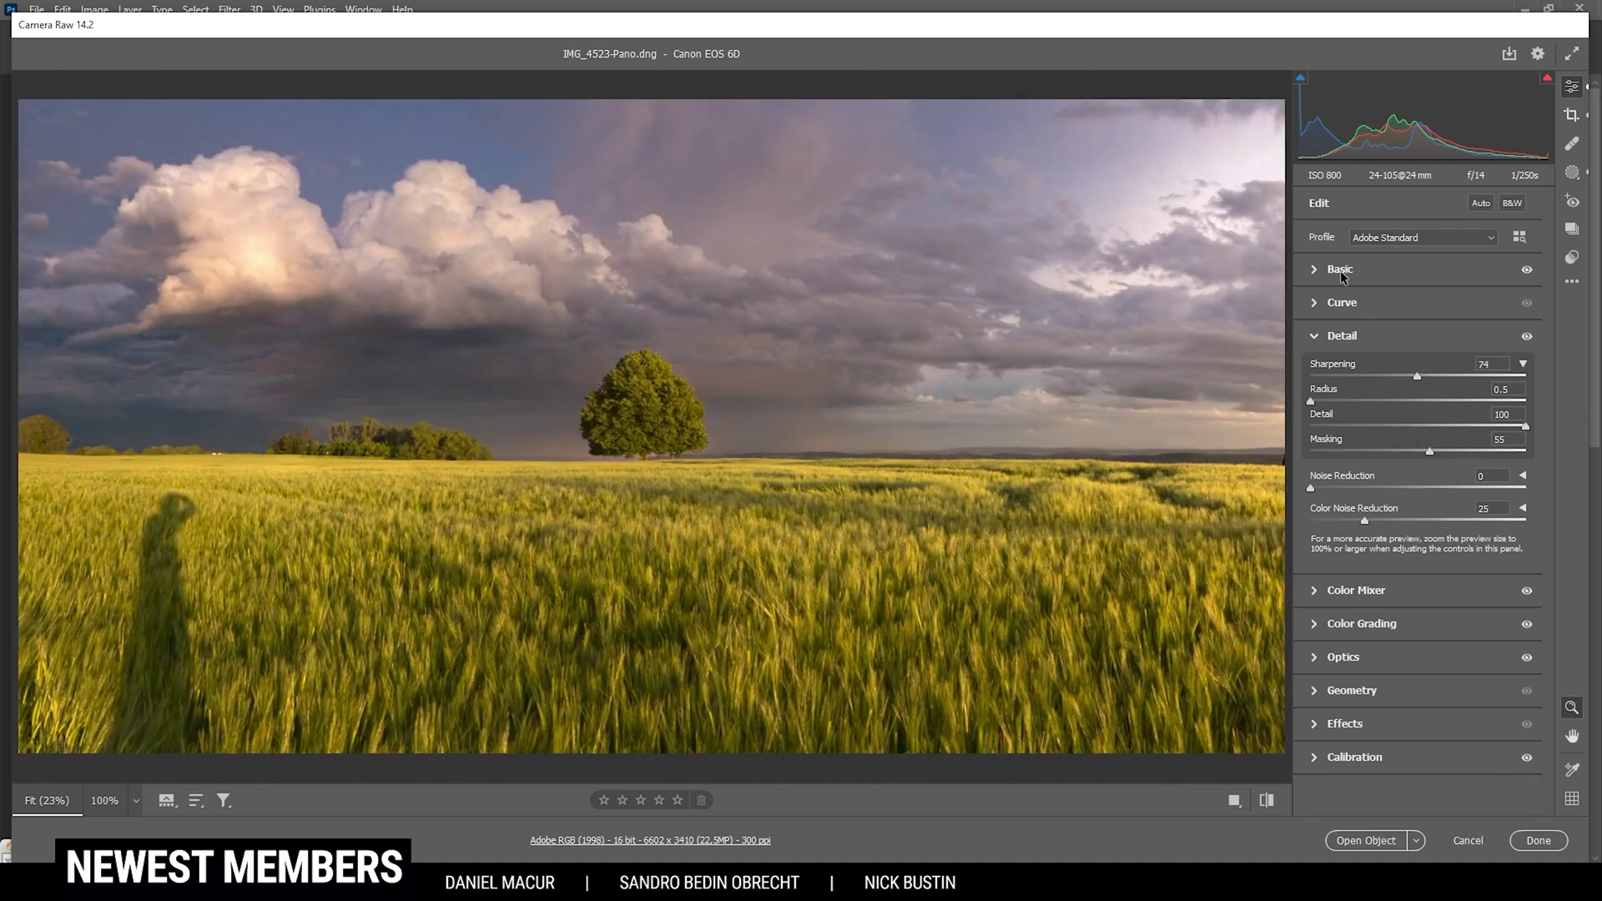
# Step: Compare the sharpened panorama against default settings, then open it in Photoshop
pyautogui.click(1266, 801)
pyautogui.click(1267, 801)
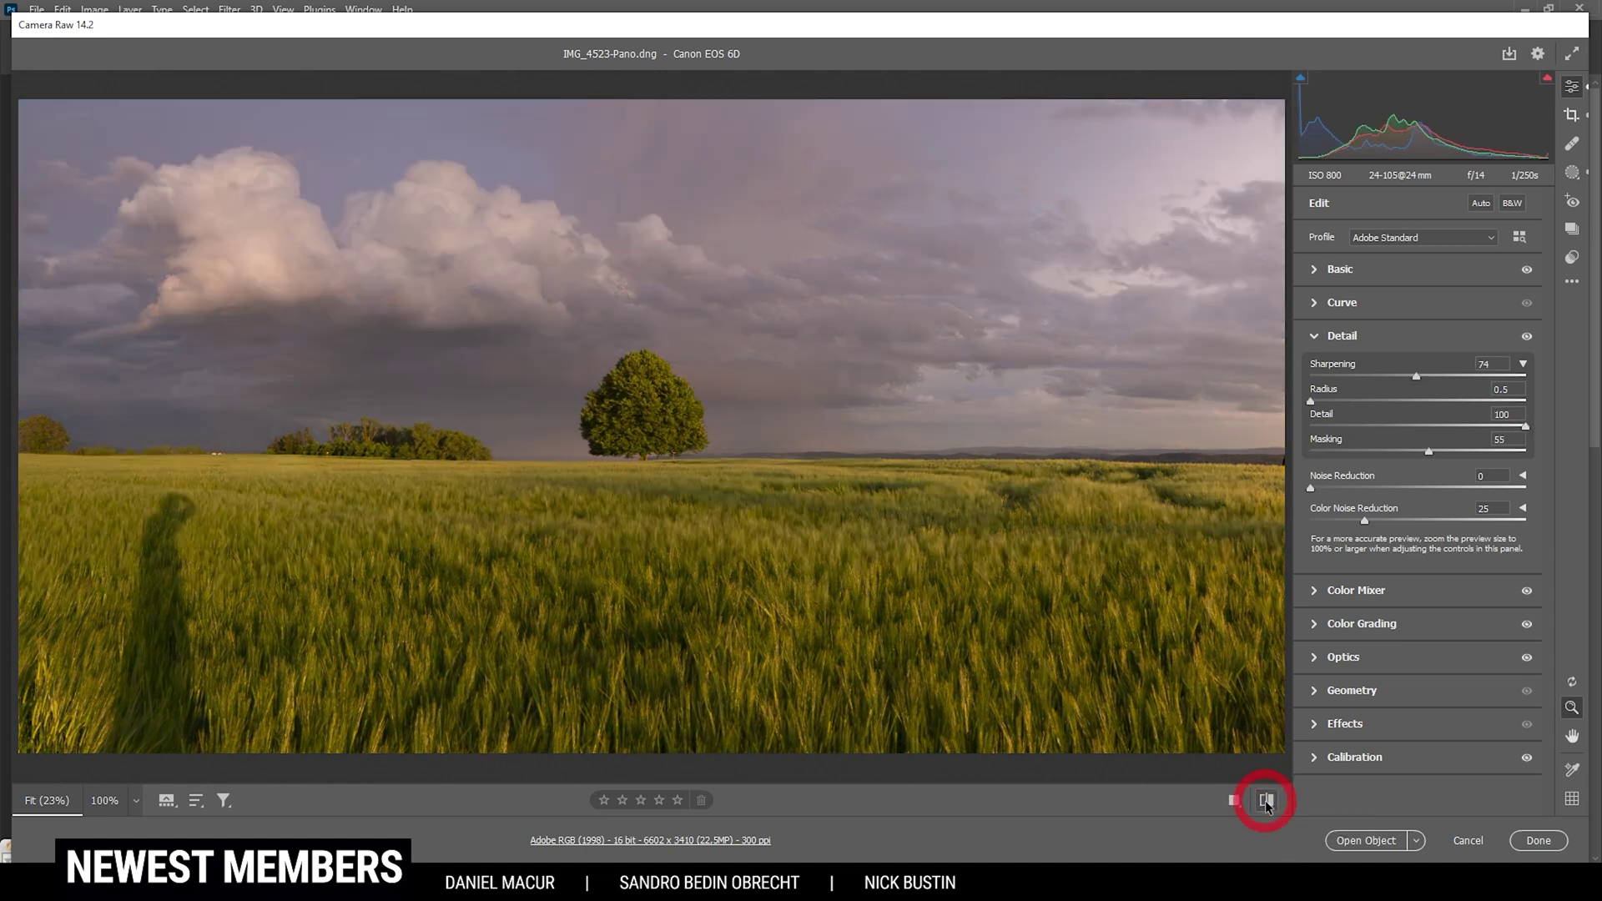
pyautogui.click(1266, 801)
pyautogui.click(1266, 801)
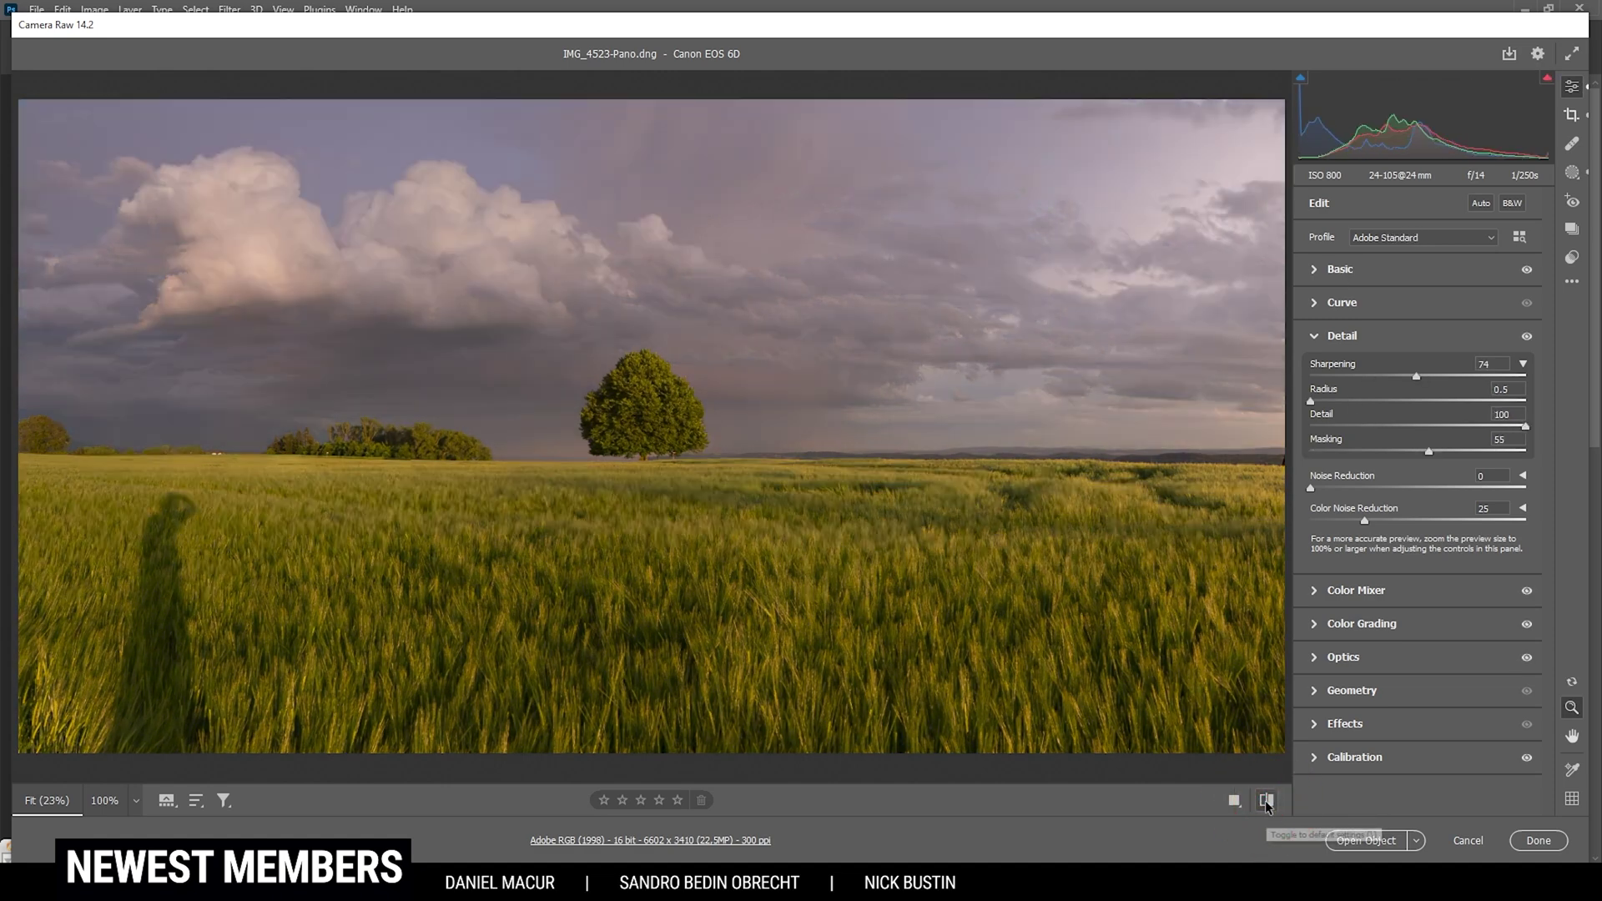
pyautogui.click(1266, 801)
pyautogui.click(1266, 801)
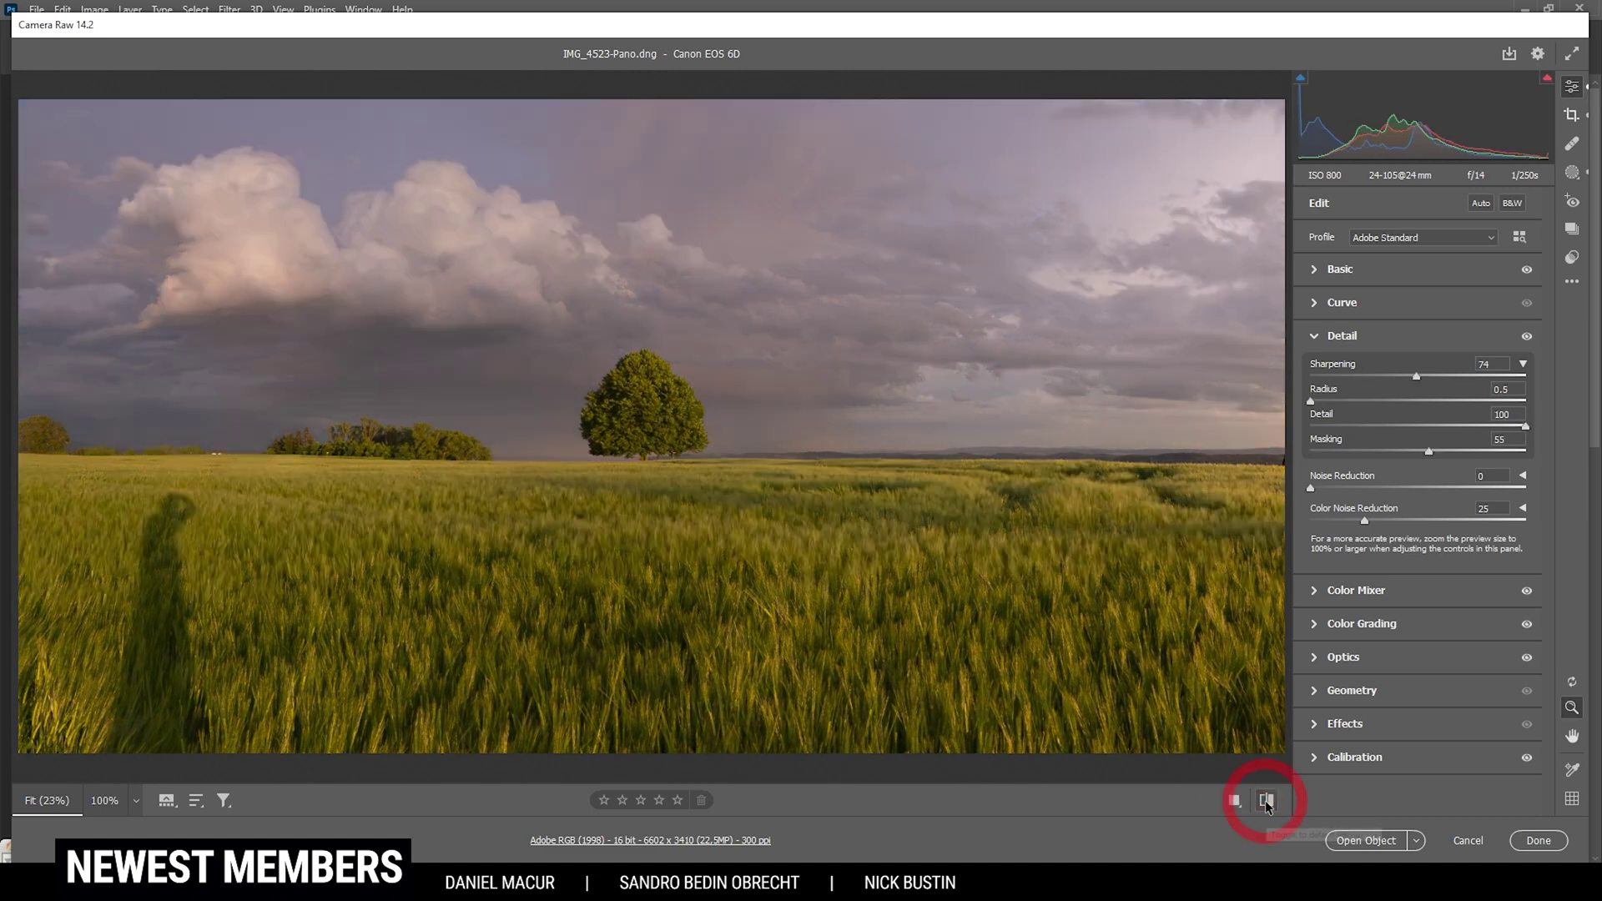
pyautogui.click(1267, 801)
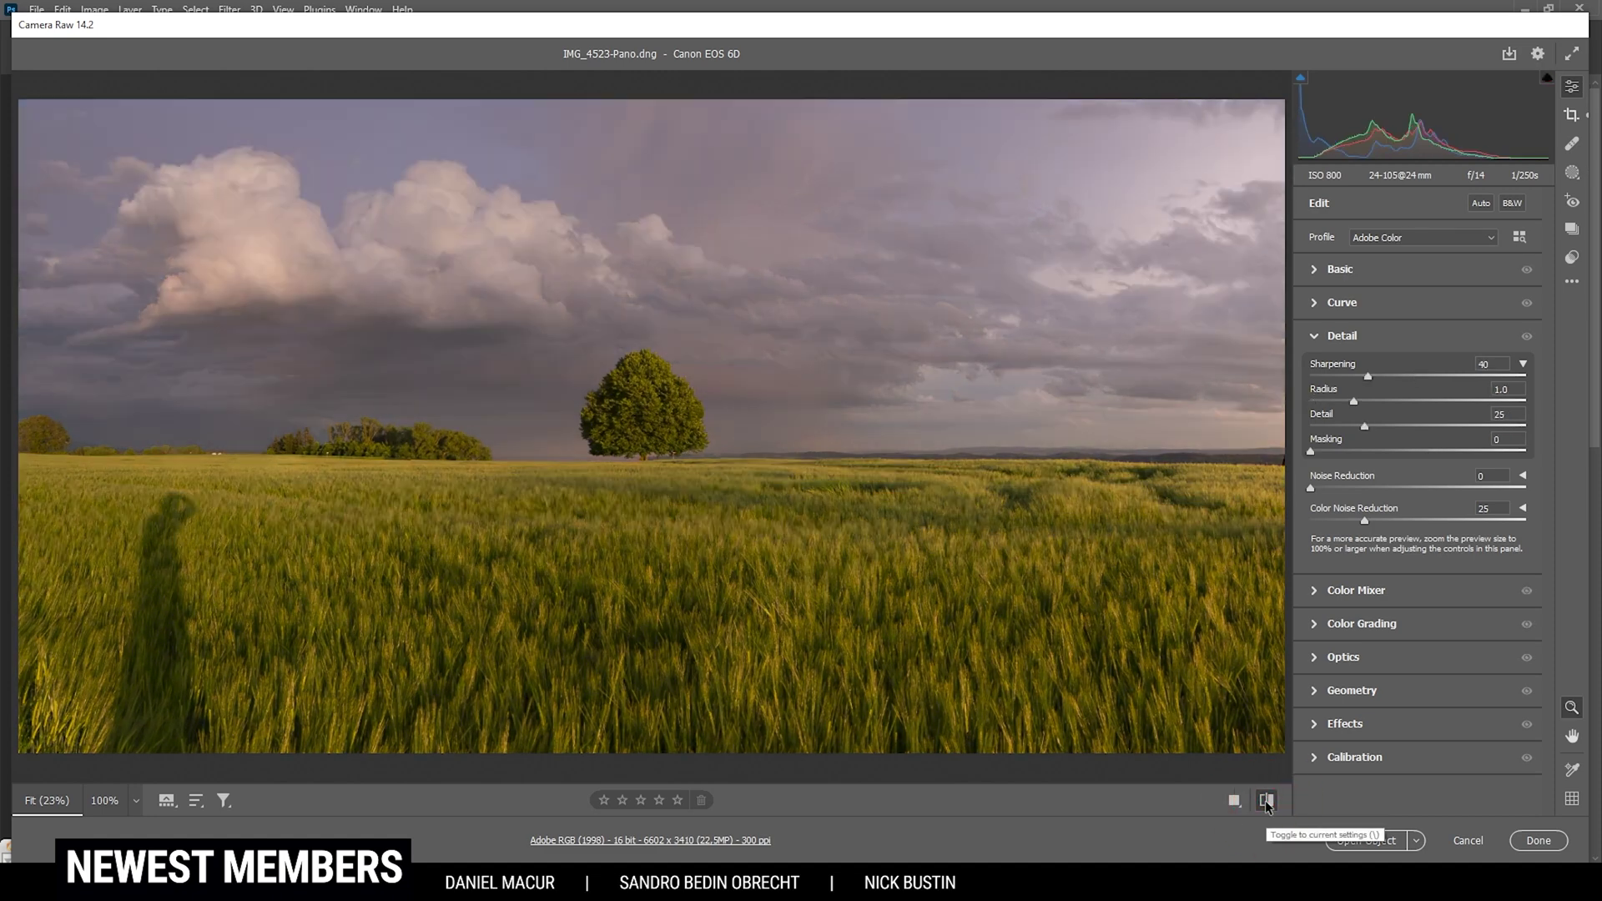
pyautogui.click(1266, 800)
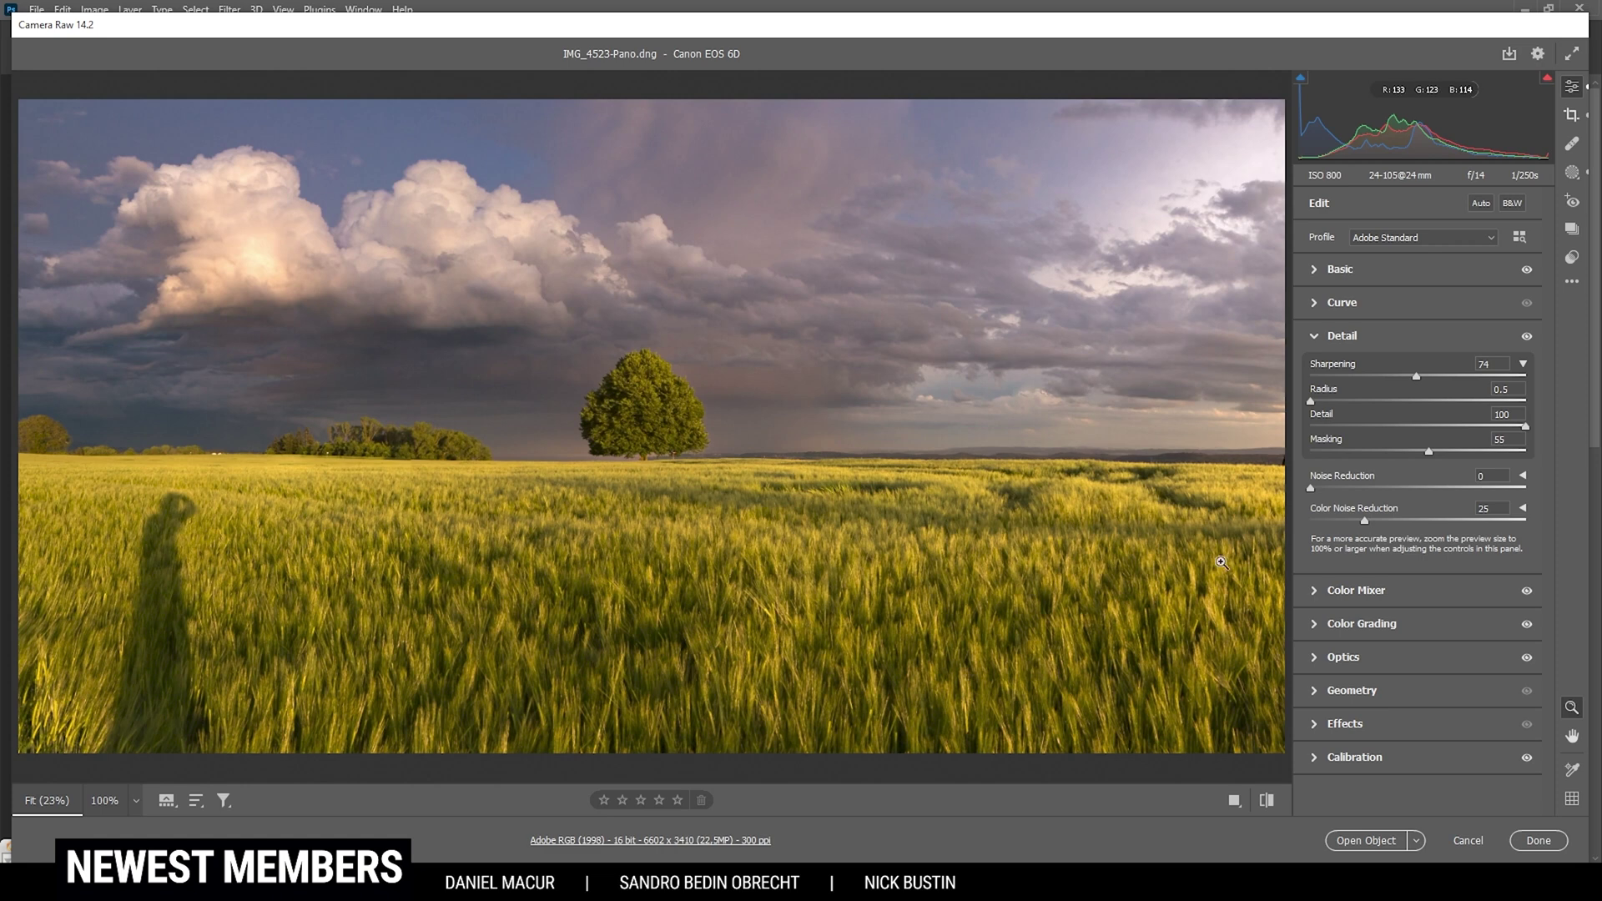
pyautogui.click(1341, 842)
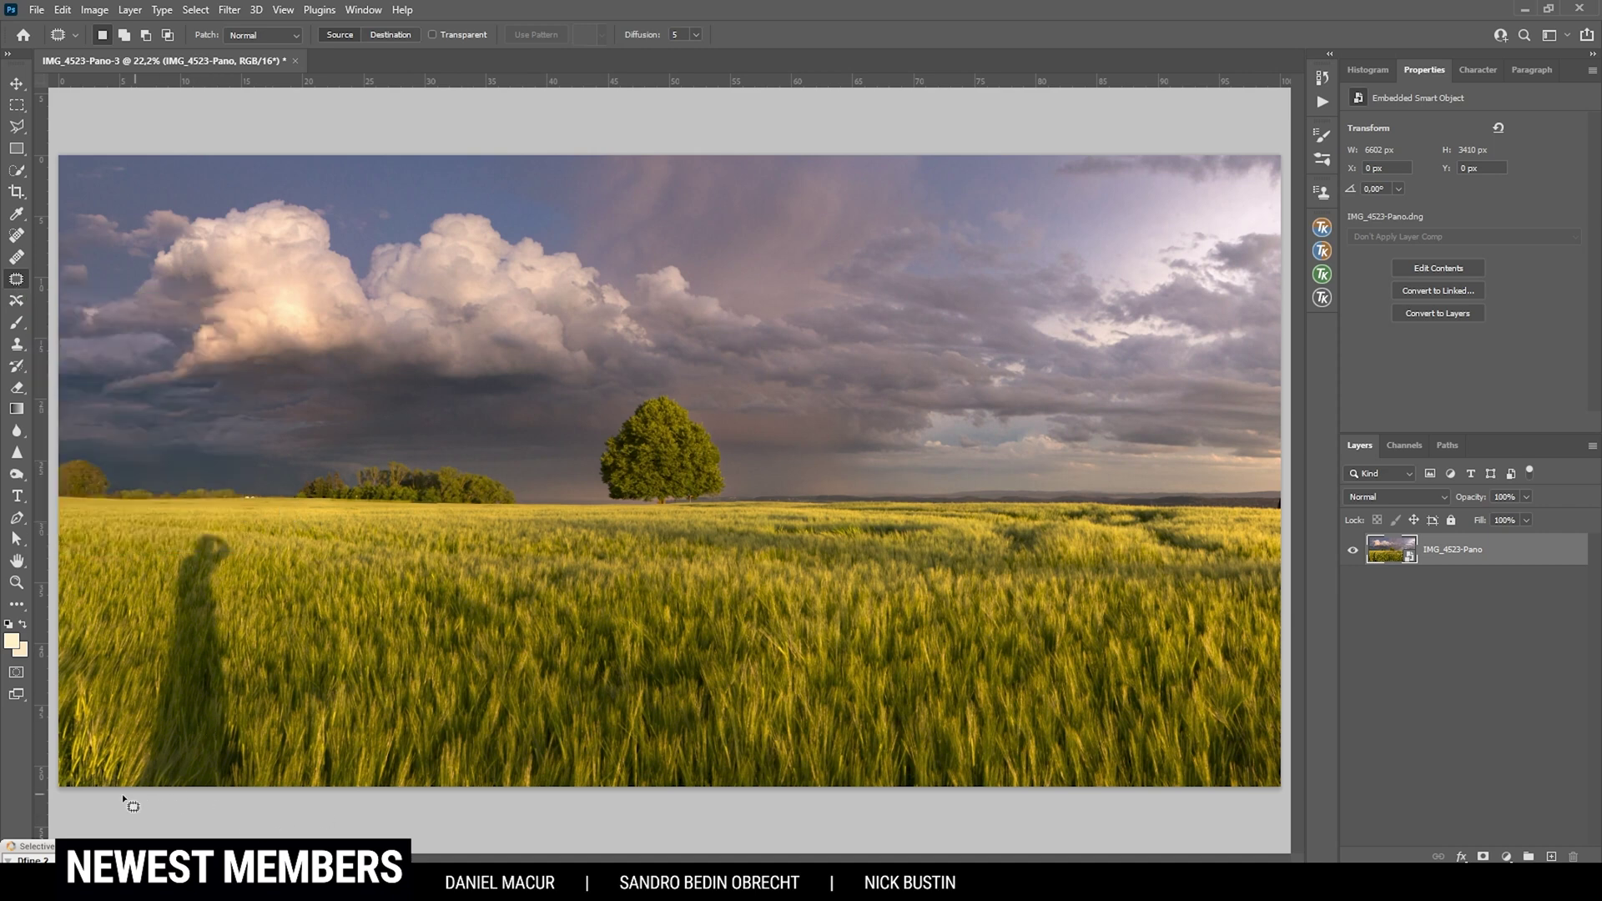
# Step: Patch the photographer's shadow in the lower-left wheat with nearby grass, then deselect
pyautogui.moveTo(120, 795)
pyautogui.mouseDown()
pyautogui.moveTo(162, 677)
pyautogui.moveTo(166, 563)
pyautogui.moveTo(201, 529)
pyautogui.moveTo(242, 544)
pyautogui.moveTo(232, 600)
pyautogui.moveTo(261, 759)
pyautogui.moveTo(229, 801)
pyautogui.moveTo(125, 794)
pyautogui.mouseUp()
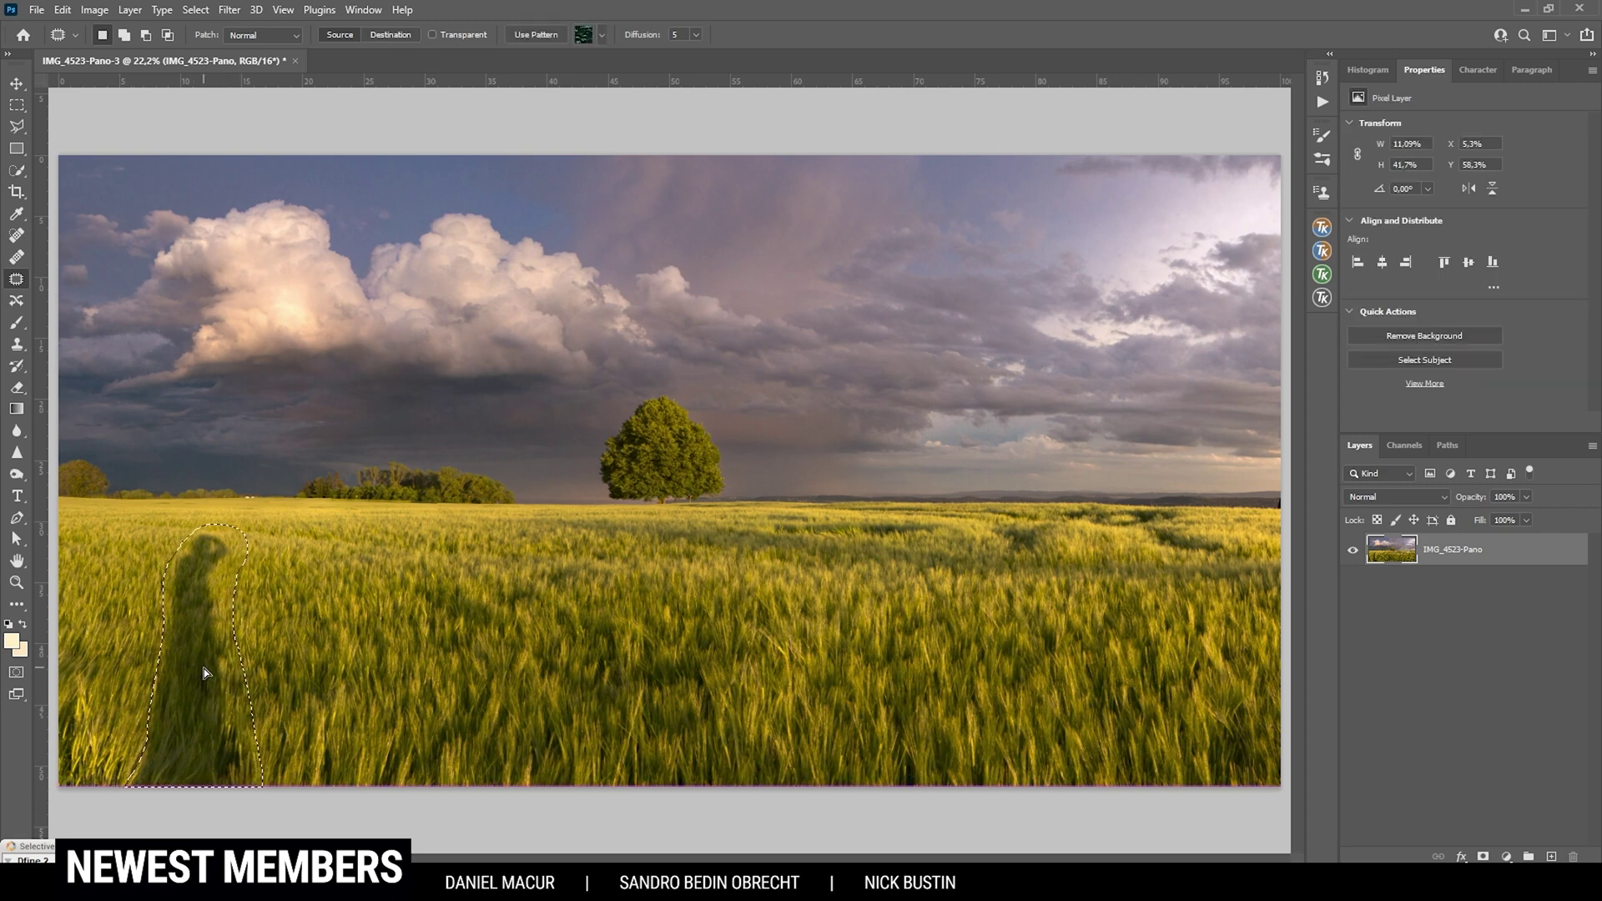
pyautogui.moveTo(204, 668); pyautogui.dragTo(282, 672)
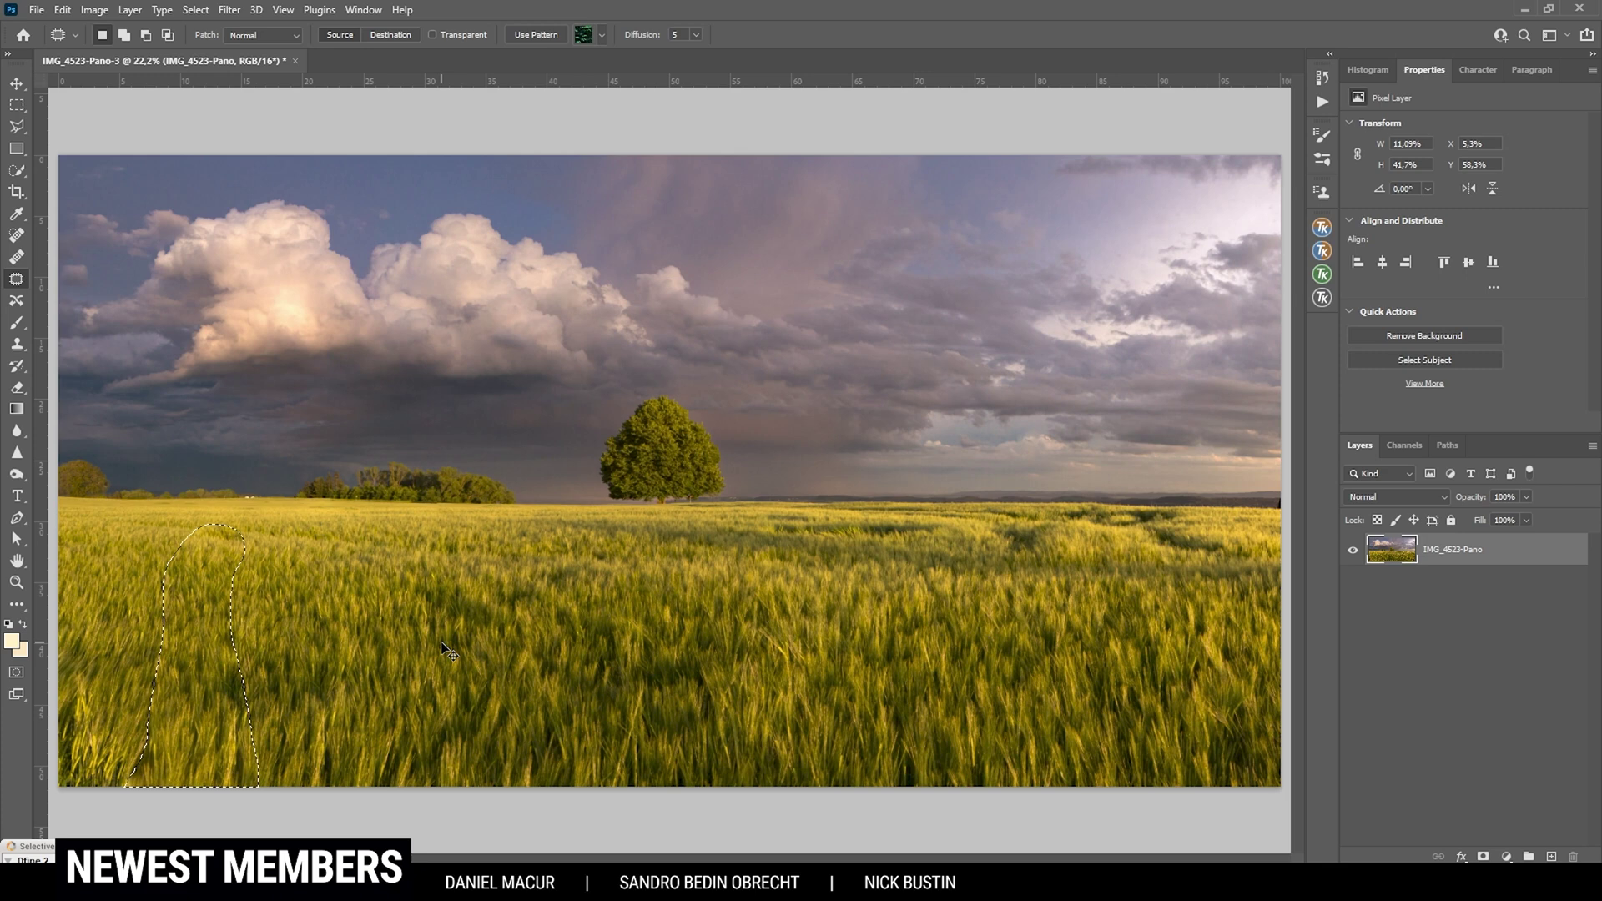
pyautogui.hotkey('ctrl', 'd')
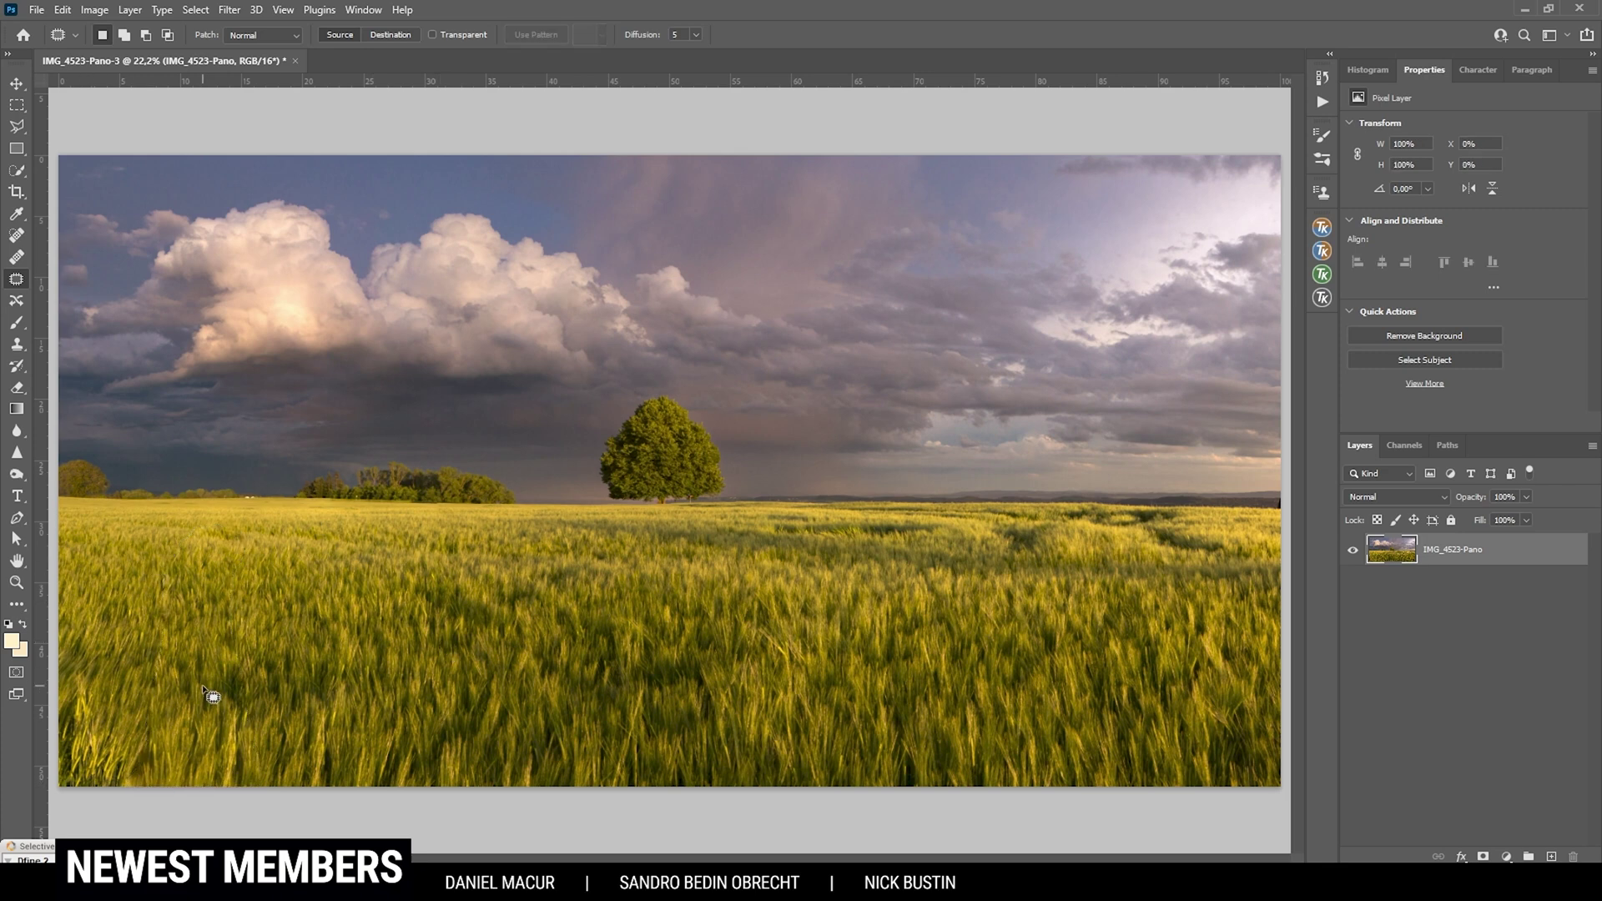
pyautogui.scroll(4, 250, 367)
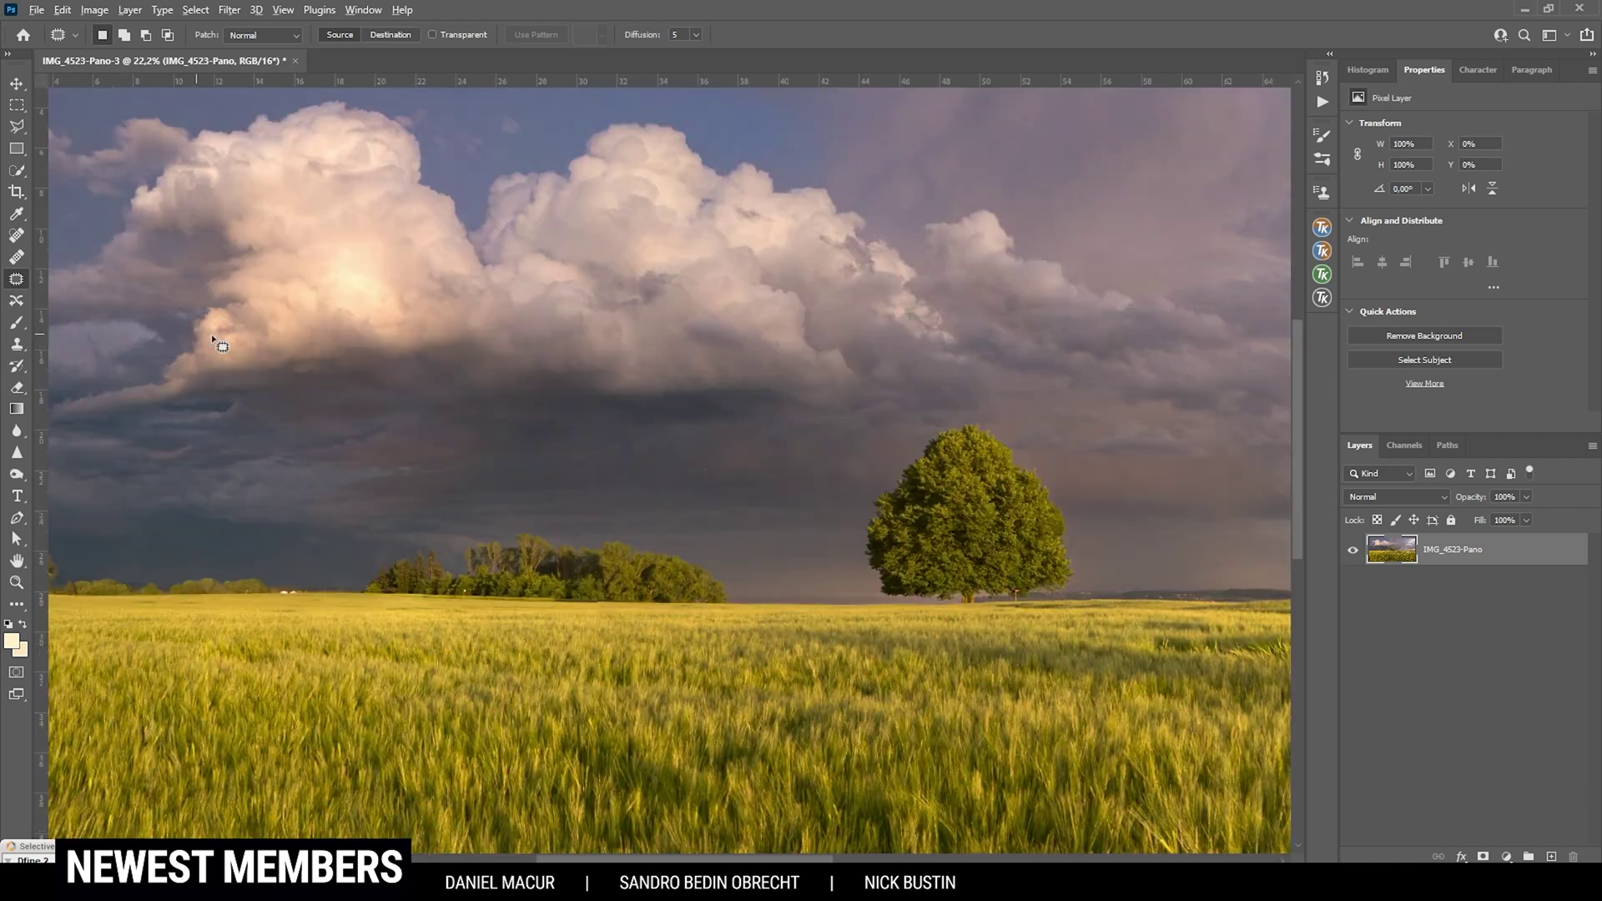
# Step: Use the Spot Healing Brush at 26 px, then 55 px, to heal the sky blemishes
pyautogui.scroll(8, 788, 538)
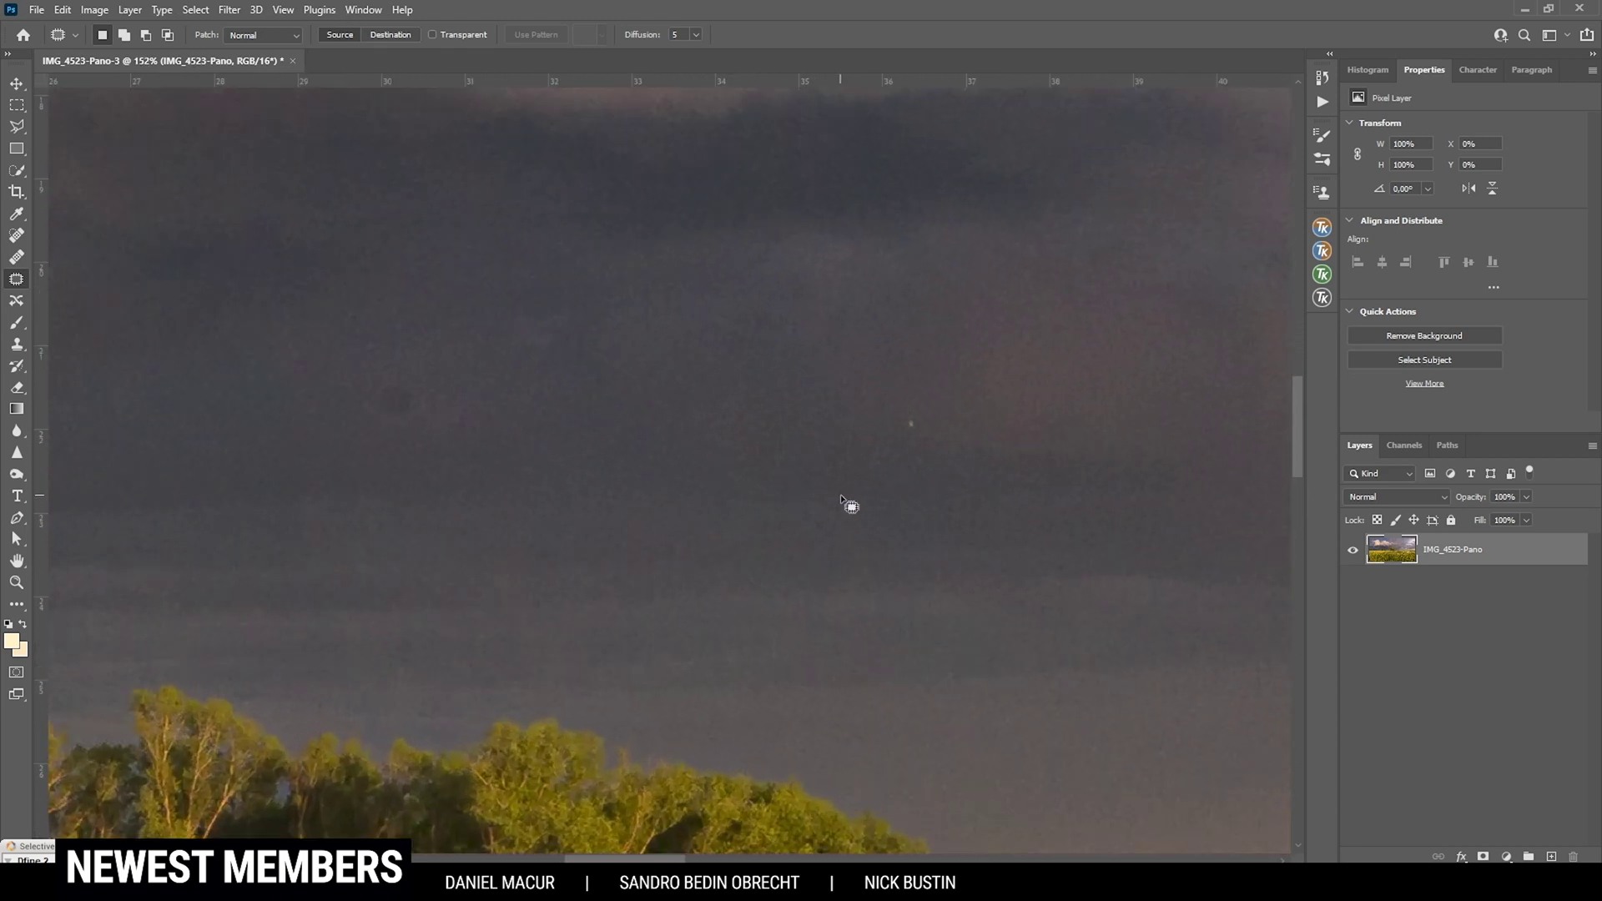
pyautogui.scroll(-3, 839, 493)
pyautogui.click(17, 236)
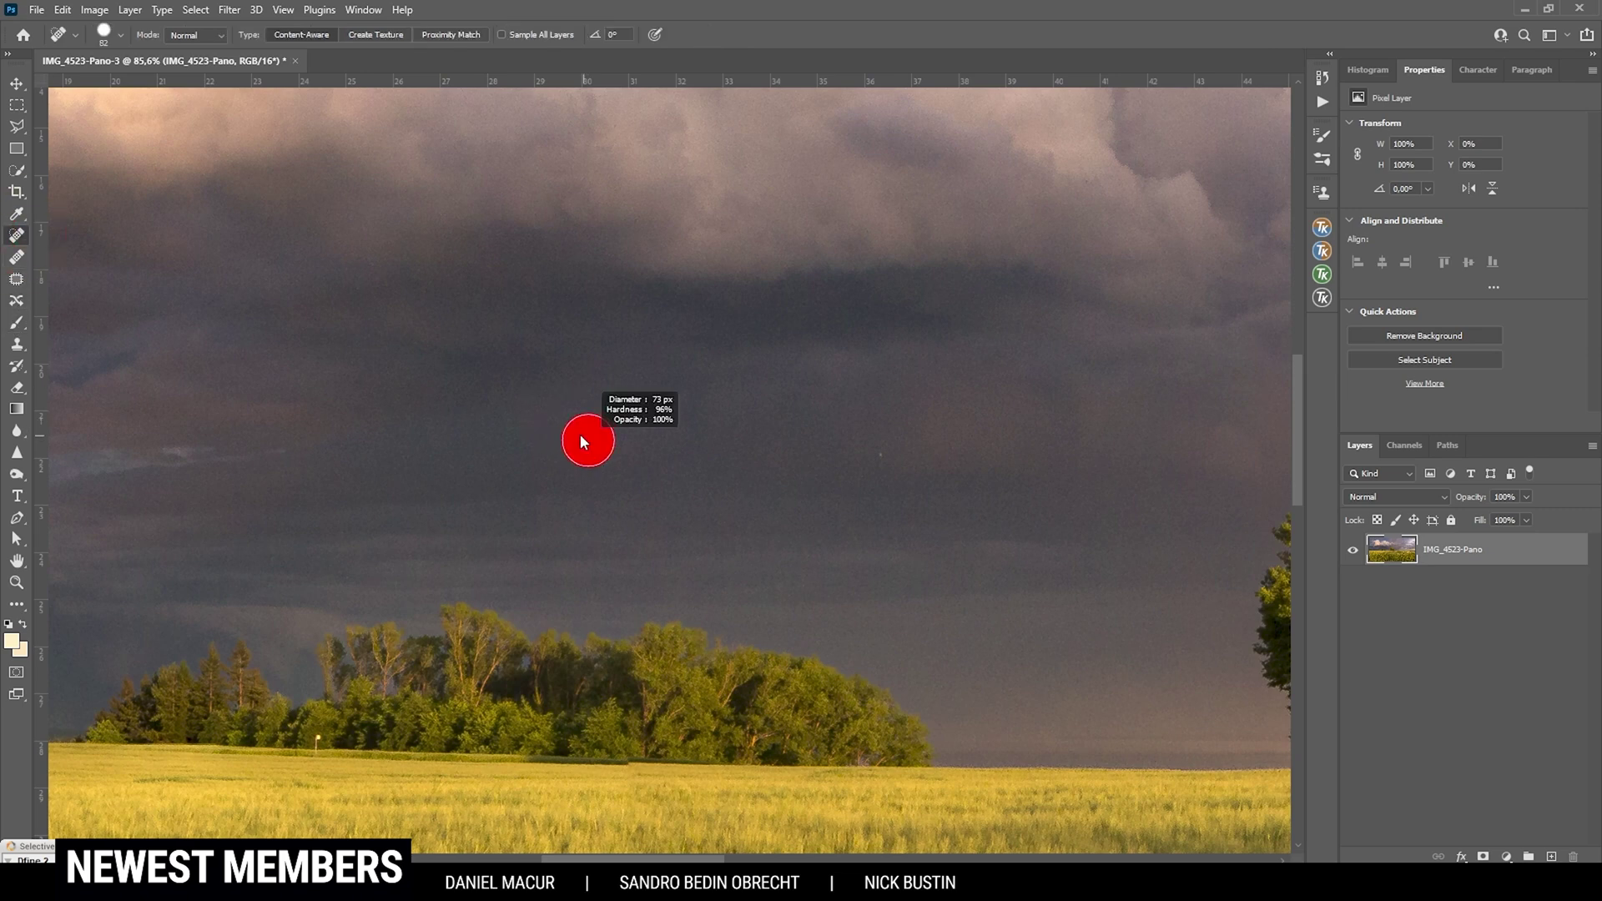
pyautogui.scroll(4, 901, 468)
pyautogui.moveTo(832, 477); pyautogui.dragTo(794, 472)
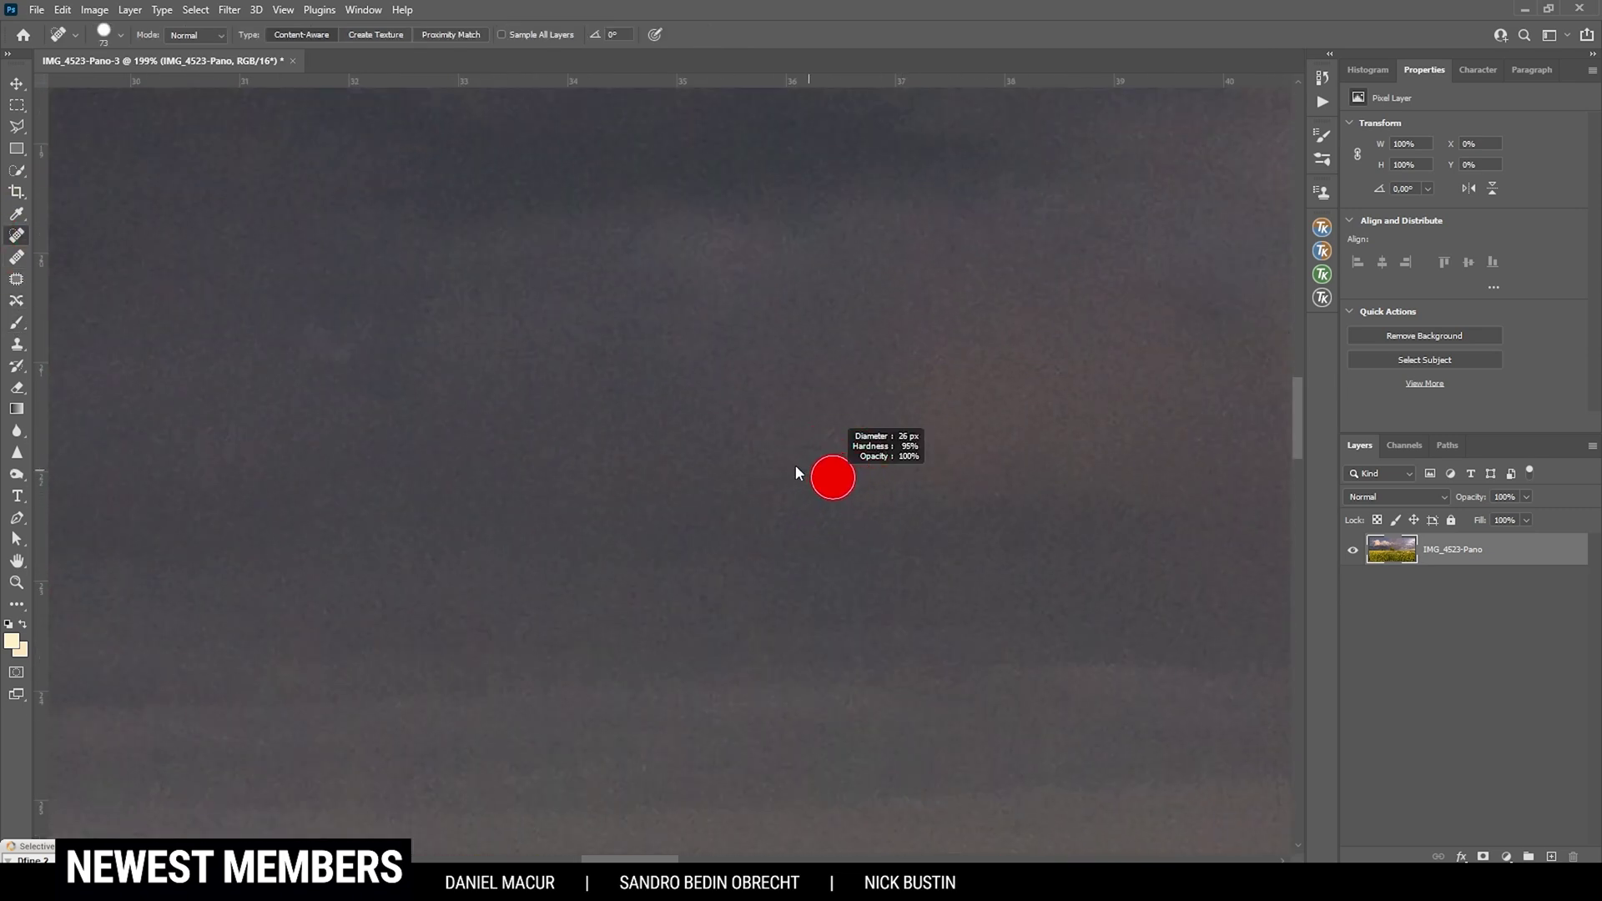
pyautogui.scroll(-5, 857, 551)
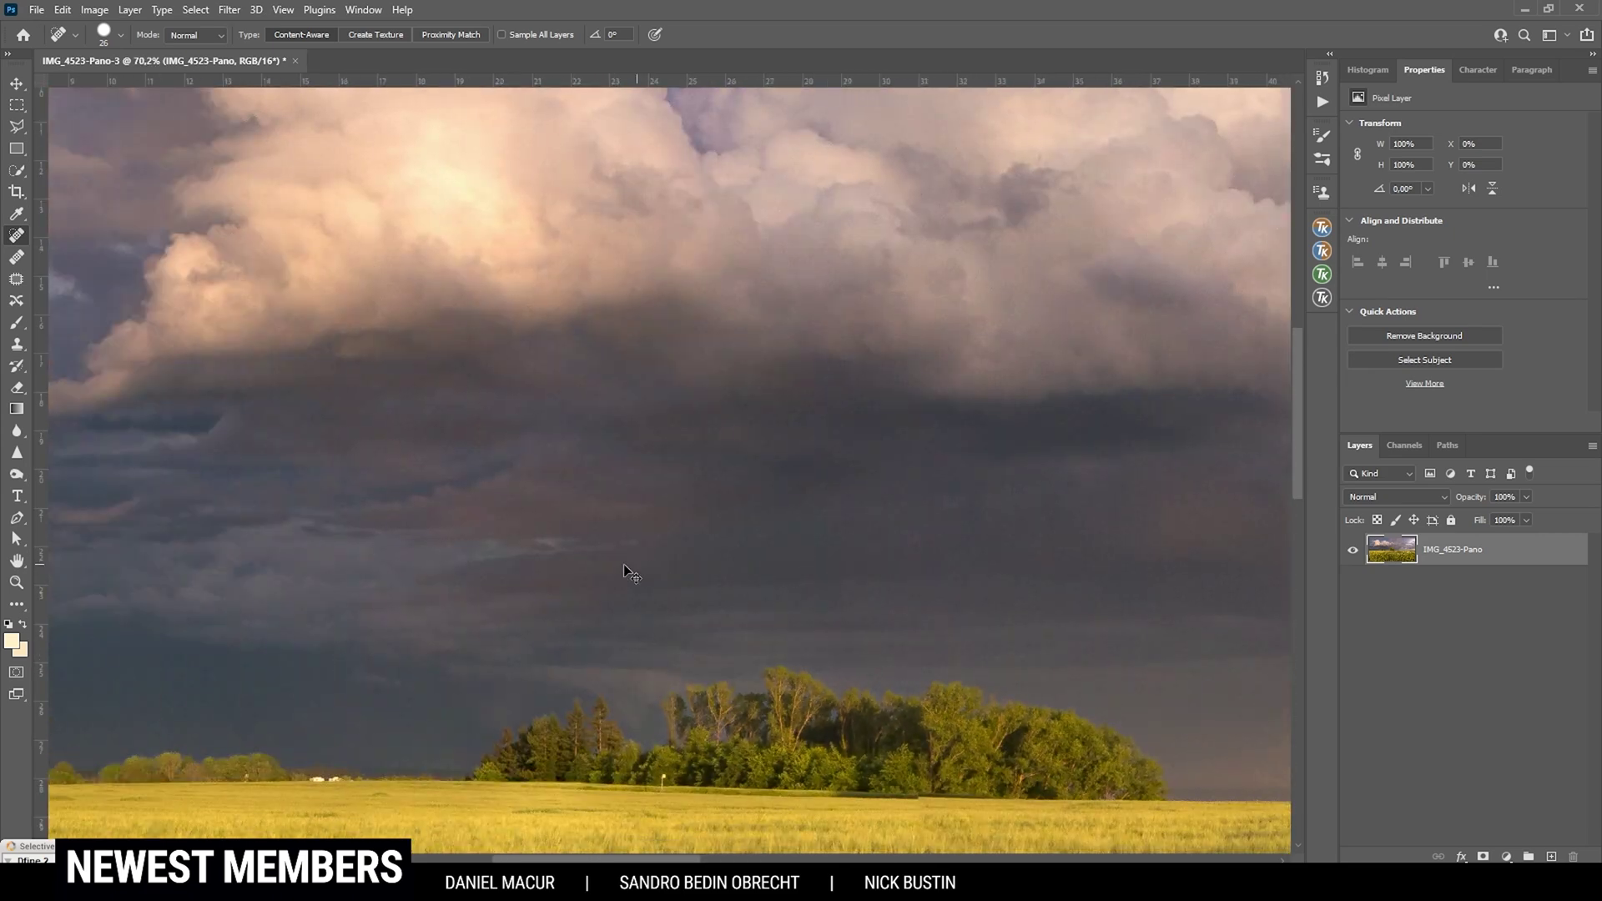
pyautogui.scroll(5, 631, 574)
pyautogui.hscroll(5, 516, 337)
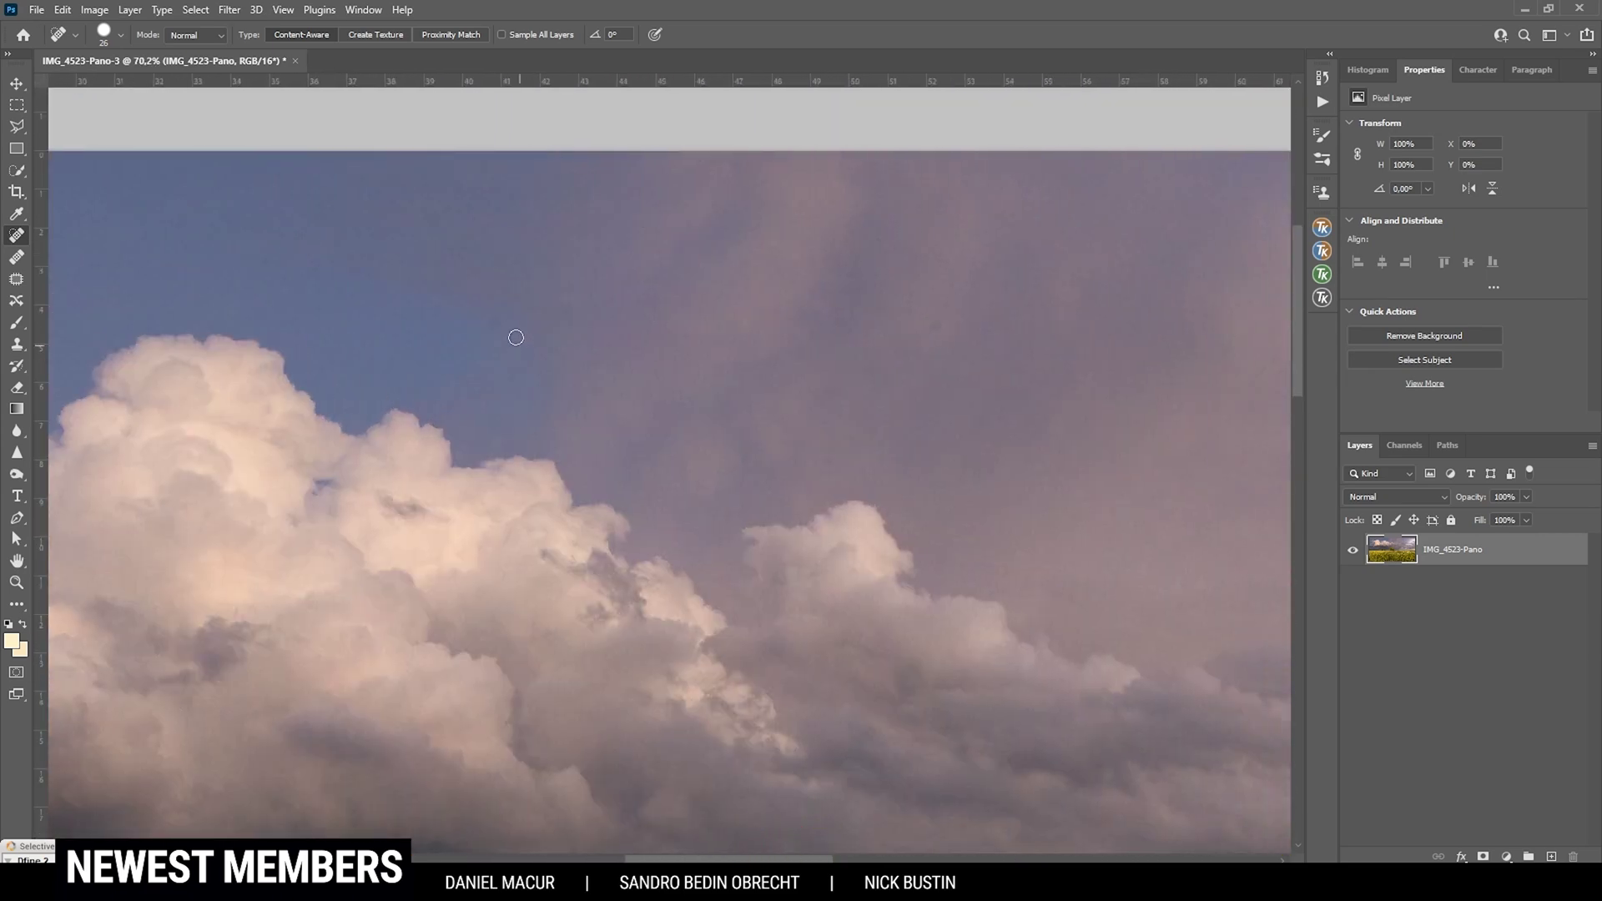
pyautogui.moveTo(493, 323); pyautogui.dragTo(501, 315)
pyautogui.hscroll(8, 602, 544)
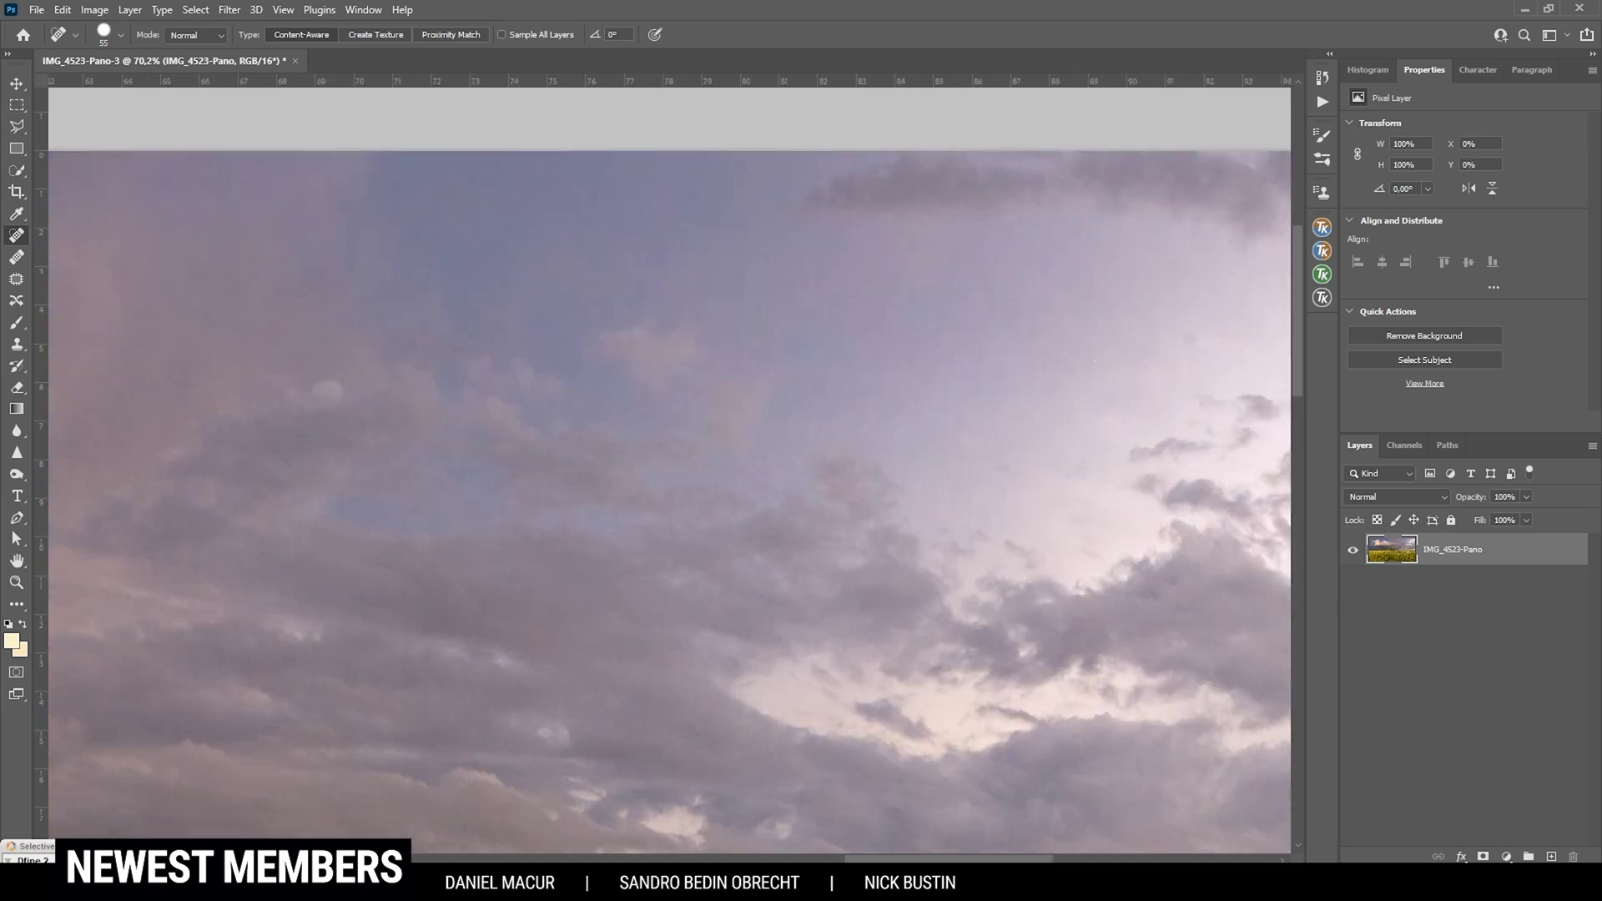
pyautogui.scroll(-5, 727, 626)
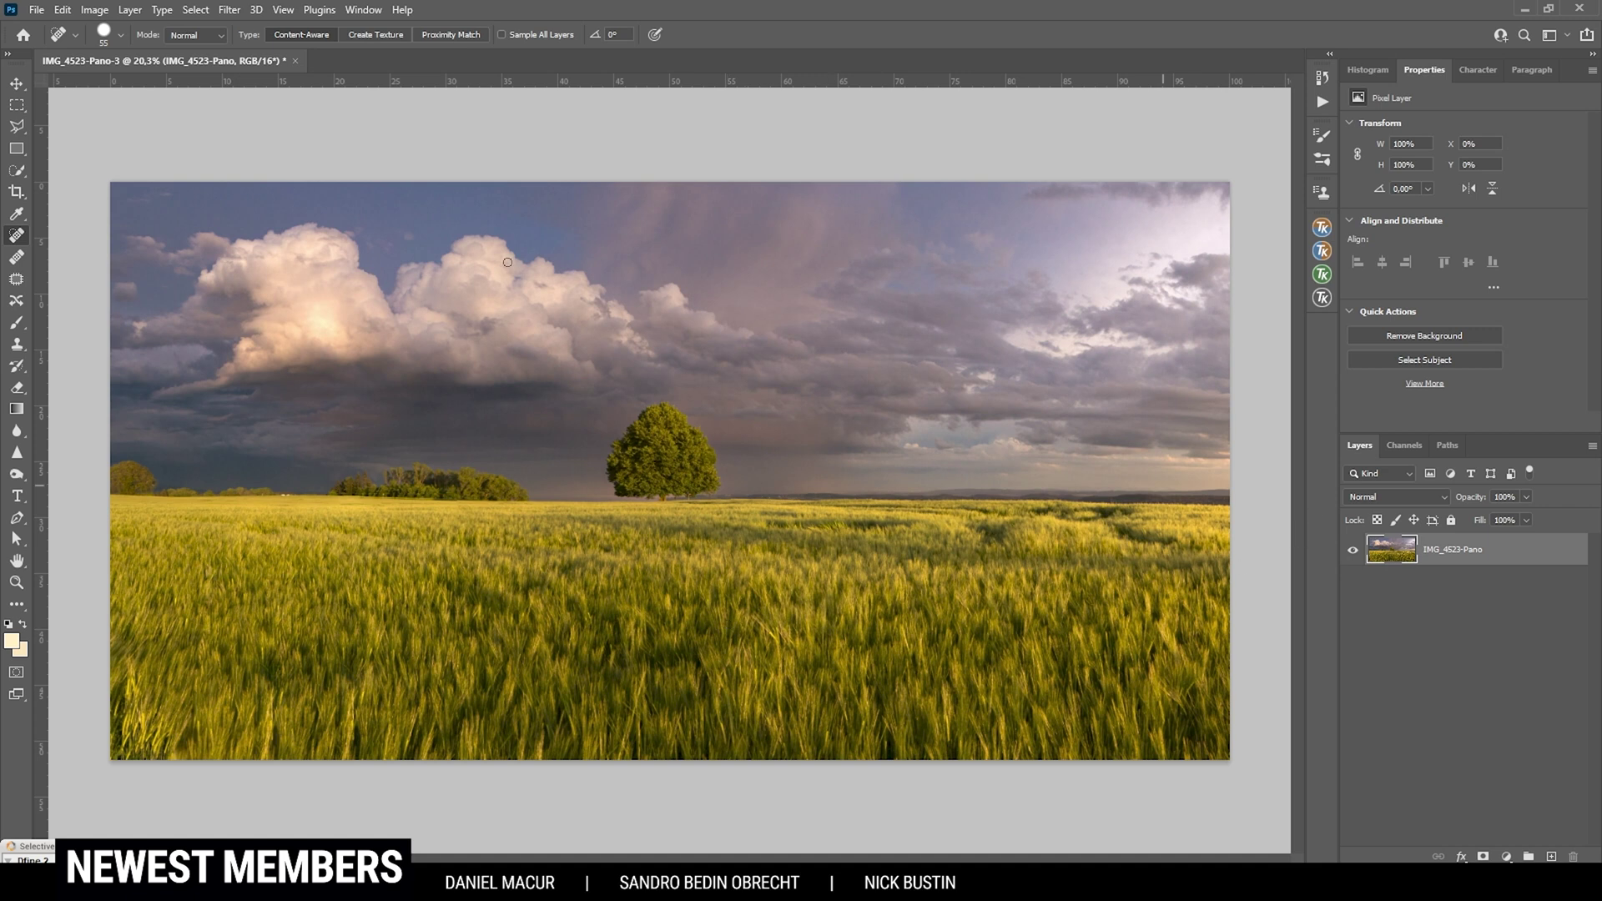
pyautogui.click(1423, 547)
# Step: Launch Color Efex Pro 4 and apply the Polarisation filter at 29% strength
pyautogui.click(233, 14)
pyautogui.moveTo(334, 391)
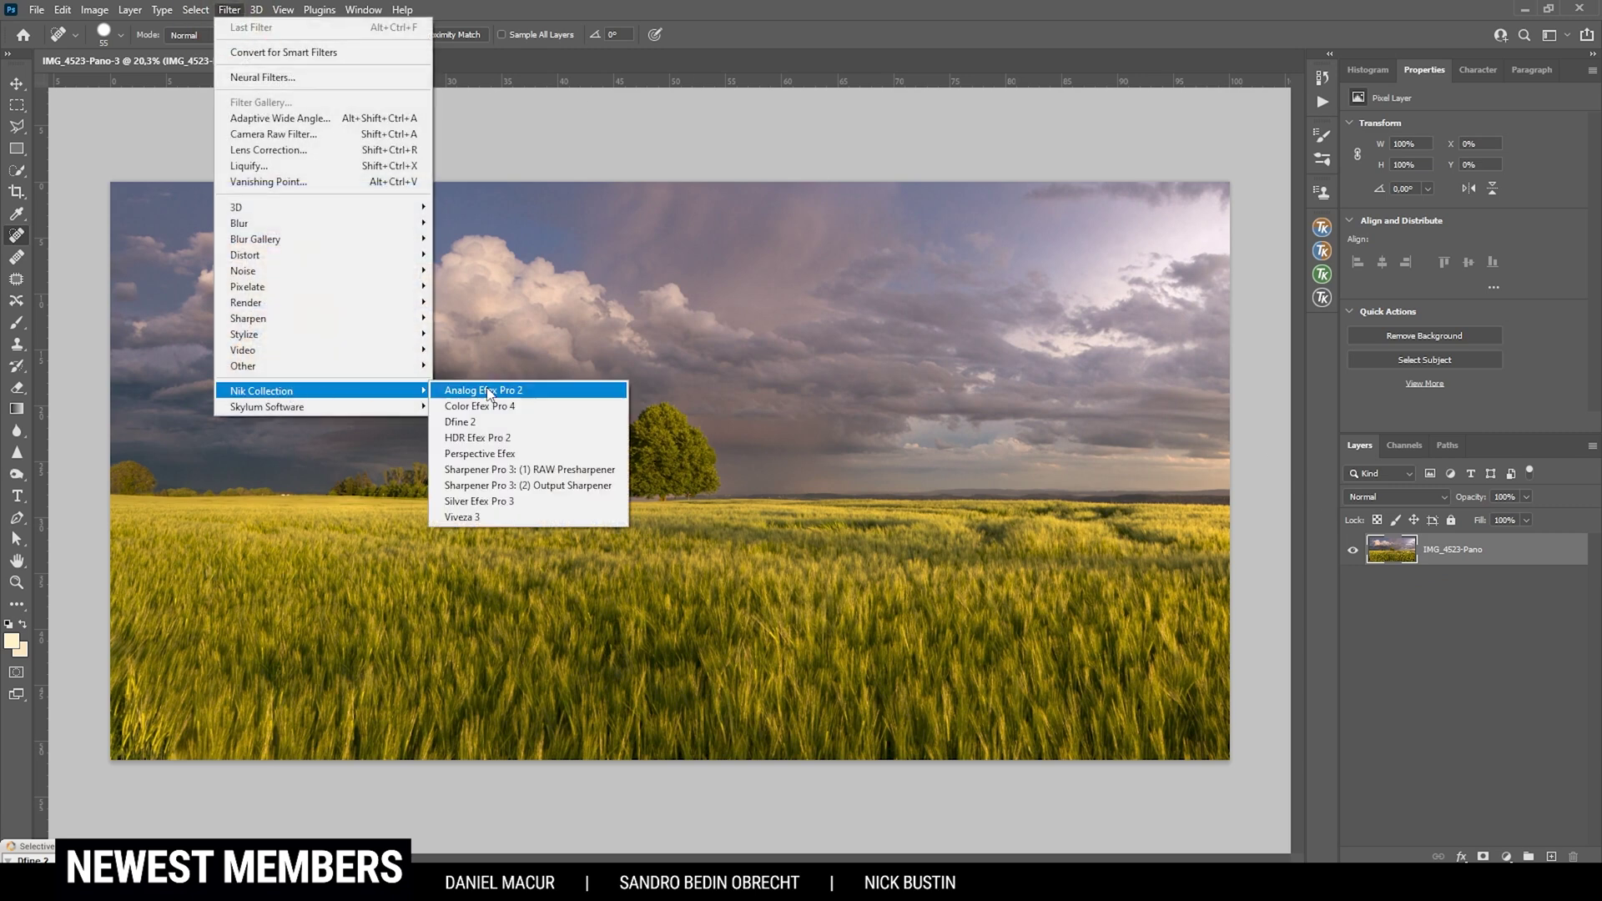
pyautogui.click(549, 412)
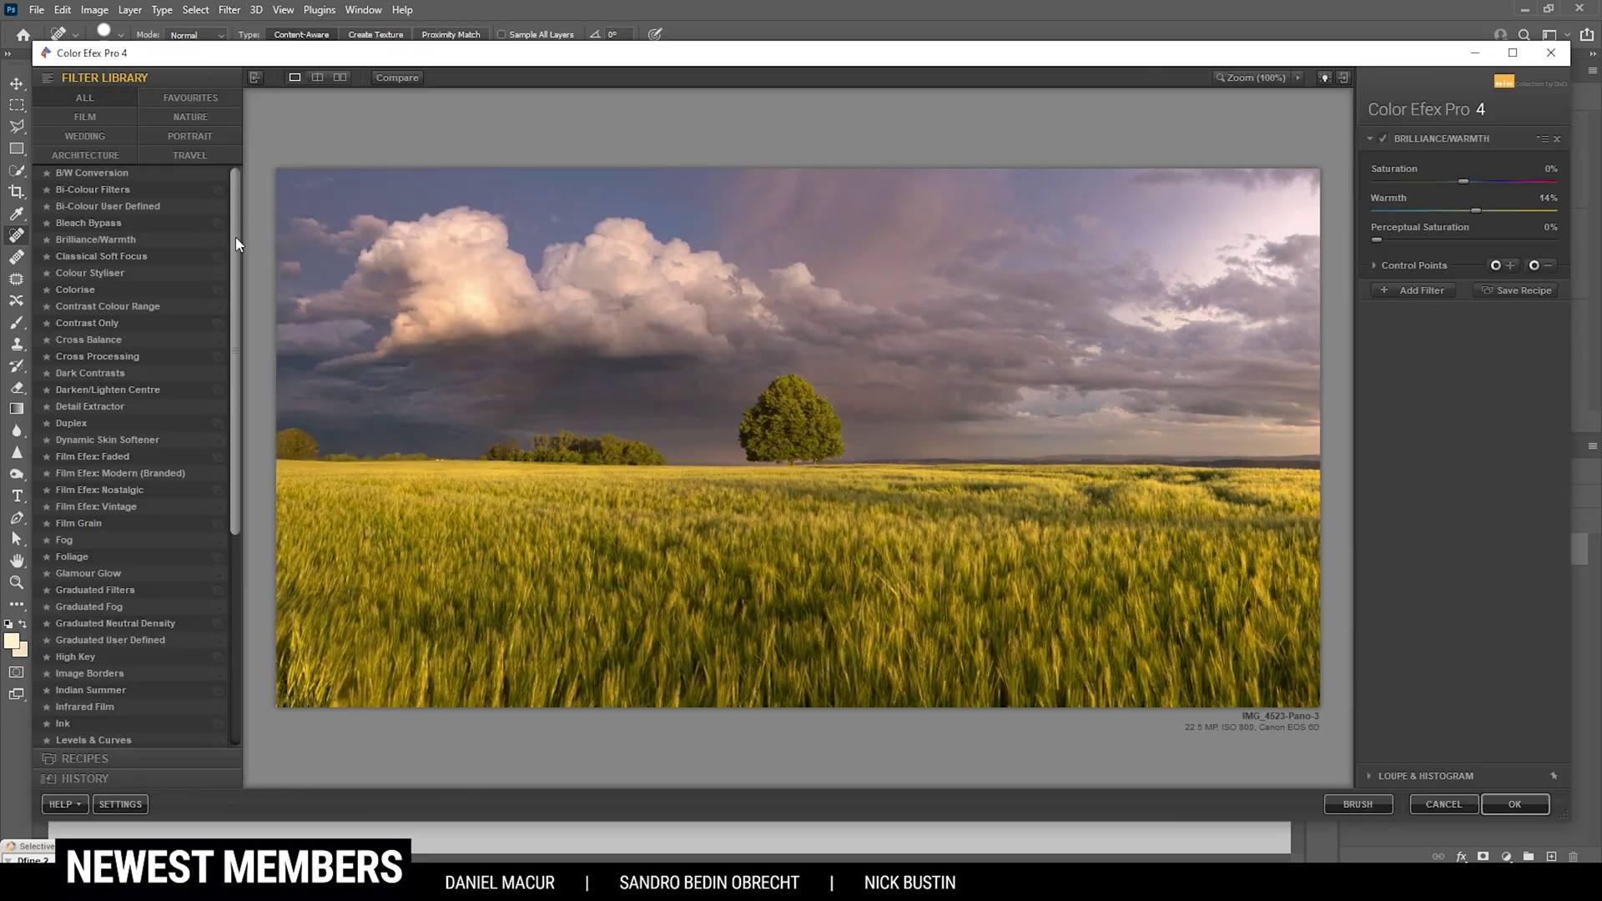
pyautogui.moveTo(235, 237); pyautogui.dragTo(255, 451)
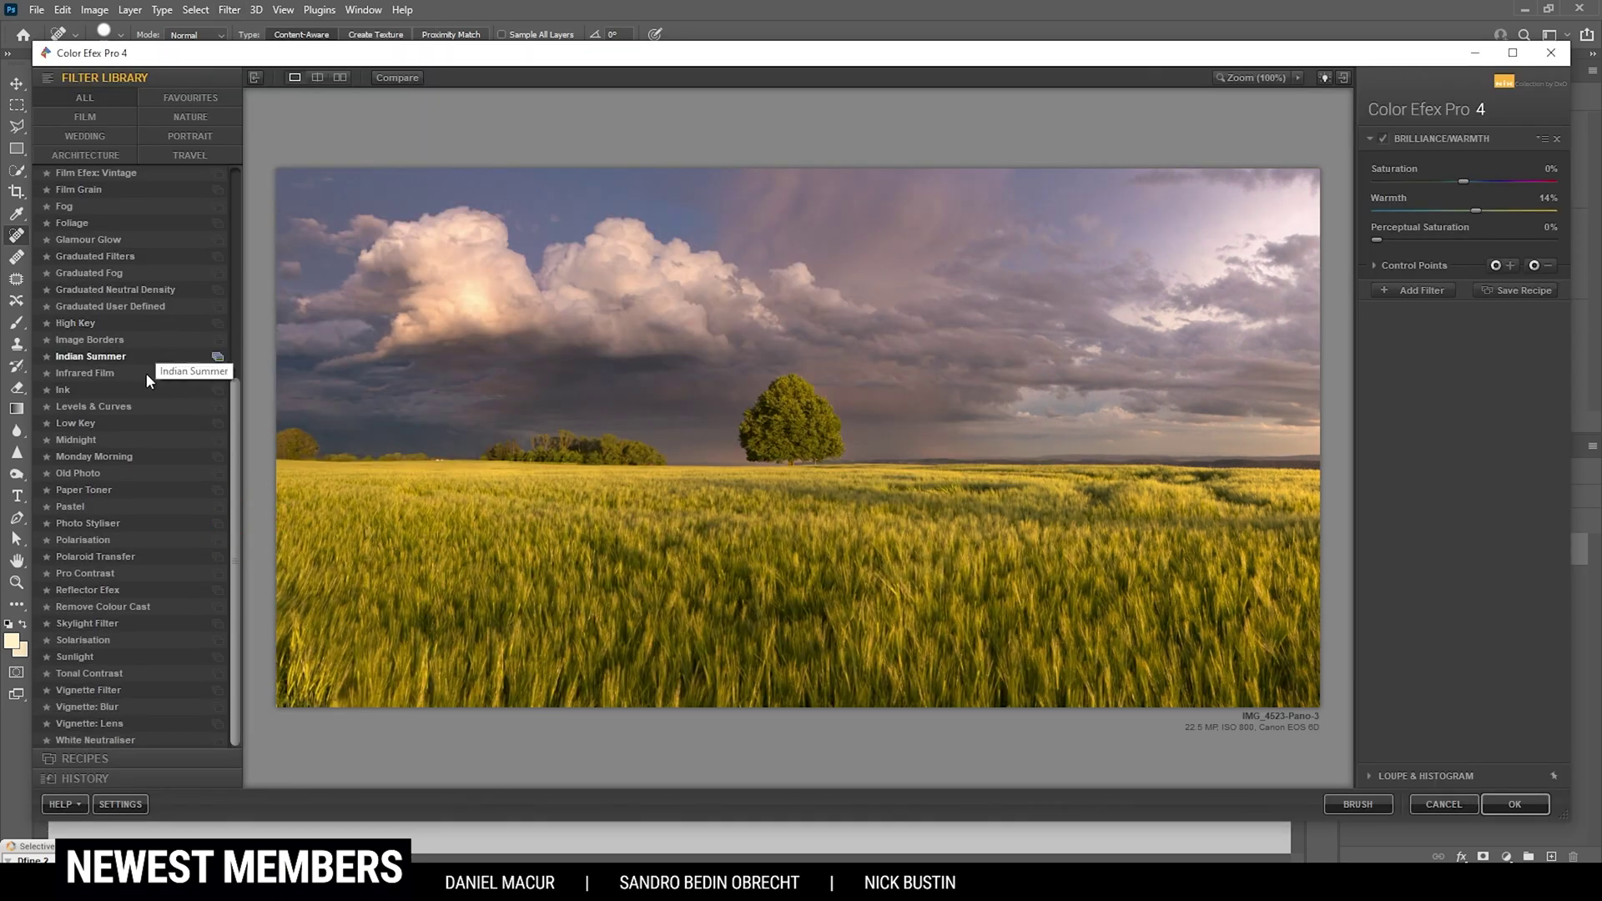
pyautogui.click(94, 538)
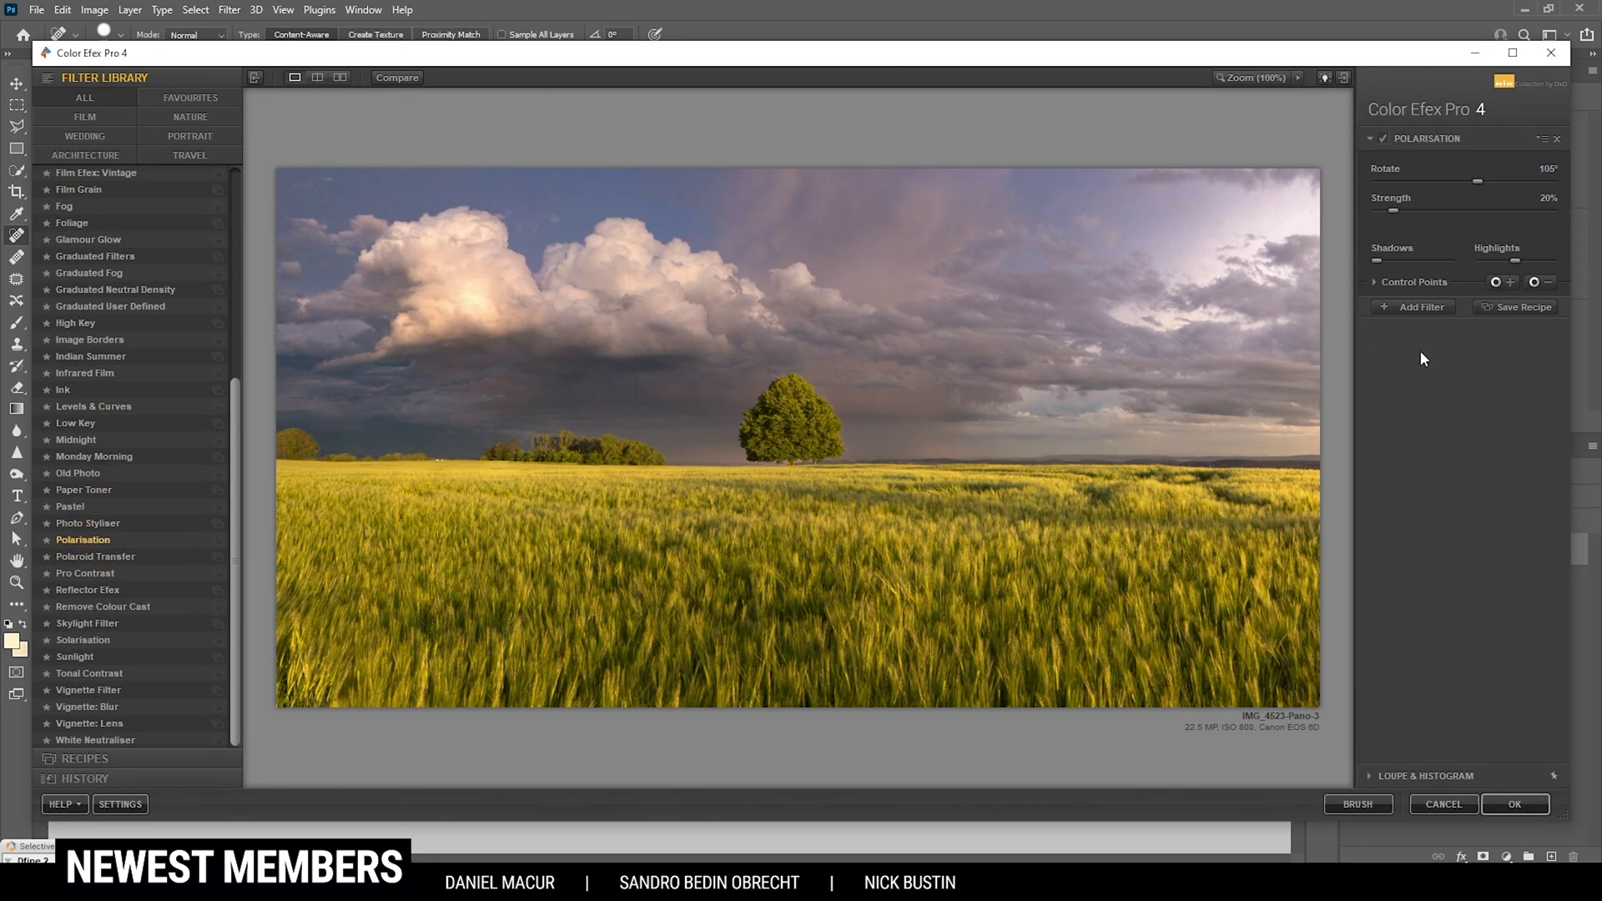
pyautogui.moveTo(1387, 208)
pyautogui.mouseDown()
pyautogui.moveTo(1368, 210)
pyautogui.moveTo(1470, 214)
pyautogui.moveTo(1330, 202)
pyautogui.moveTo(1443, 202)
pyautogui.moveTo(1381, 204)
pyautogui.mouseUp()
pyautogui.moveTo(1410, 214); pyautogui.dragTo(1405, 214)
# Step: Stack Pro Contrast on Polarisation, compare it on and off, and apply both
pyautogui.click(1411, 306)
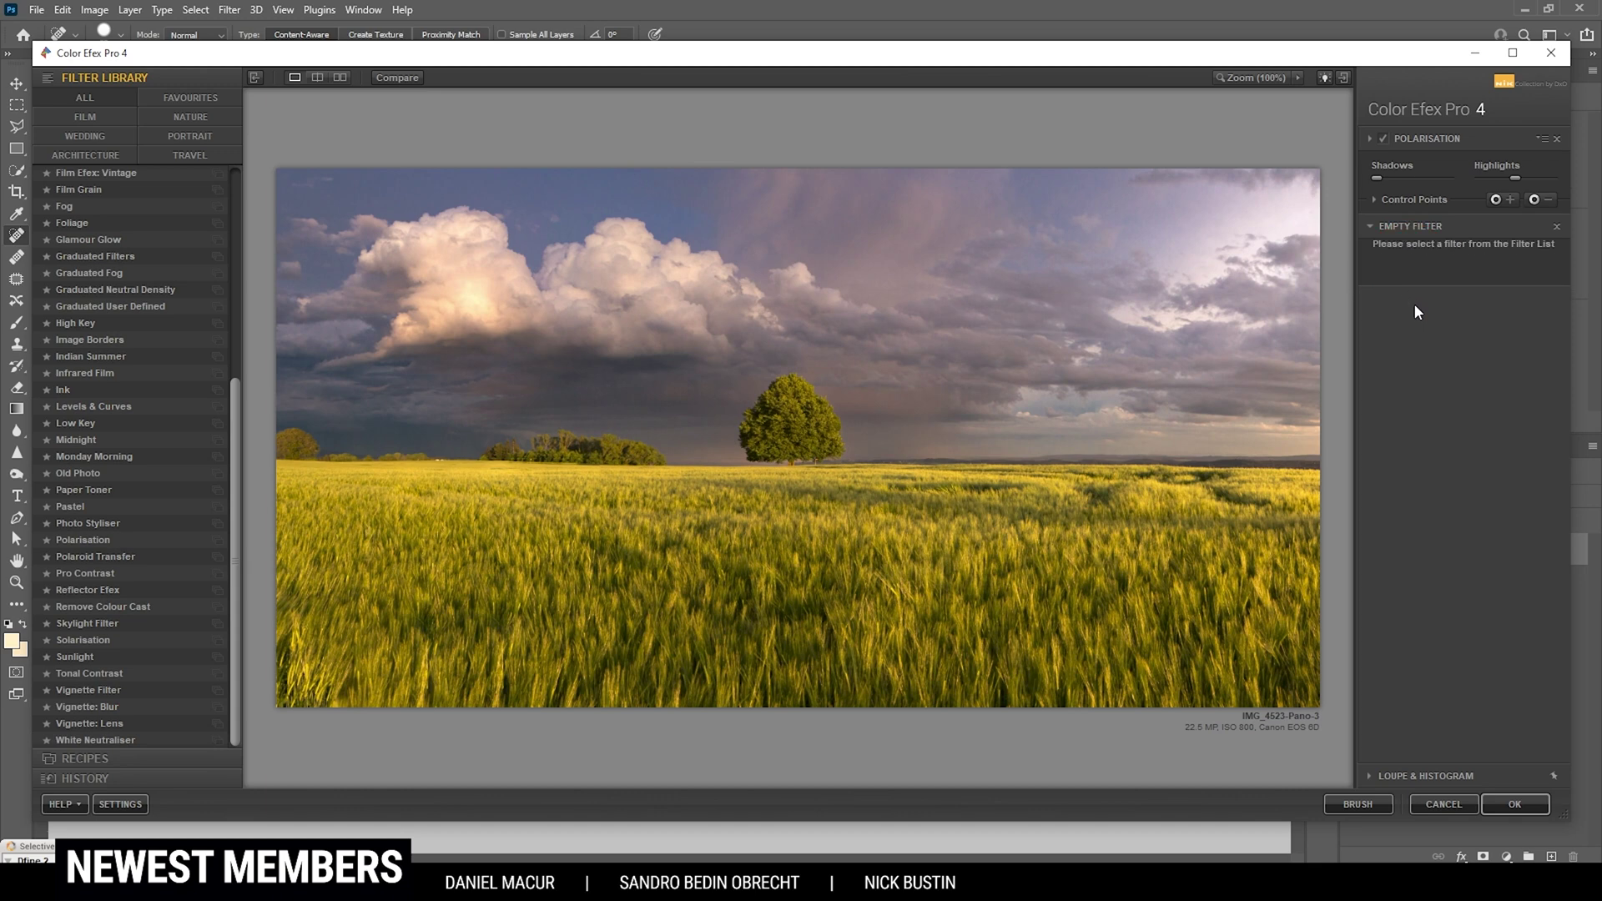
pyautogui.click(110, 577)
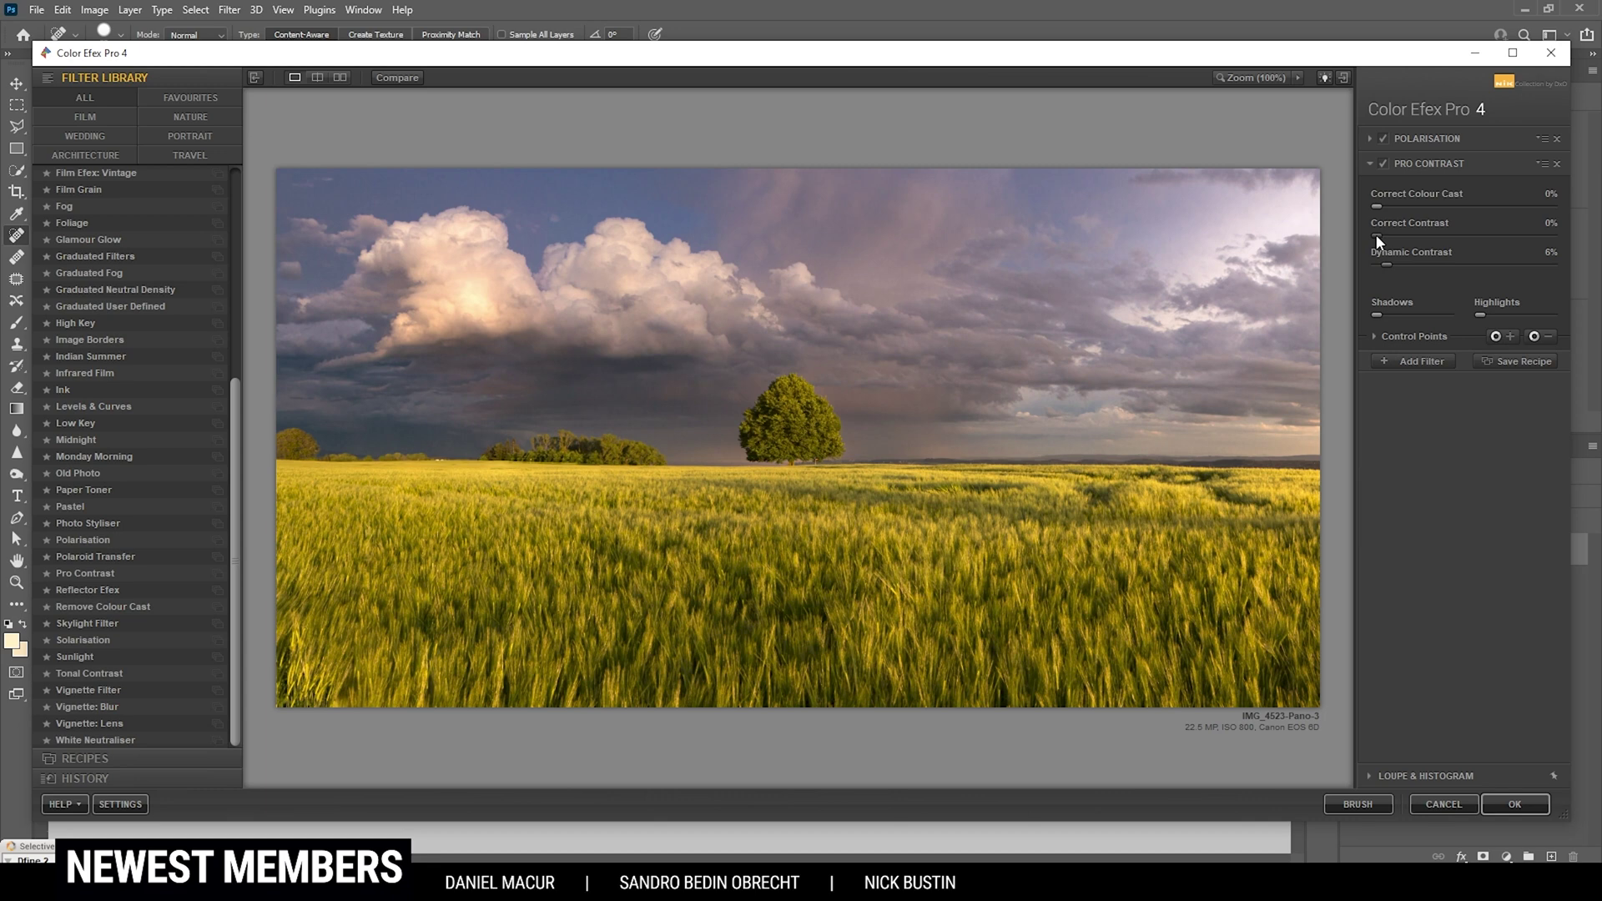
pyautogui.click(1385, 163)
pyautogui.click(1532, 803)
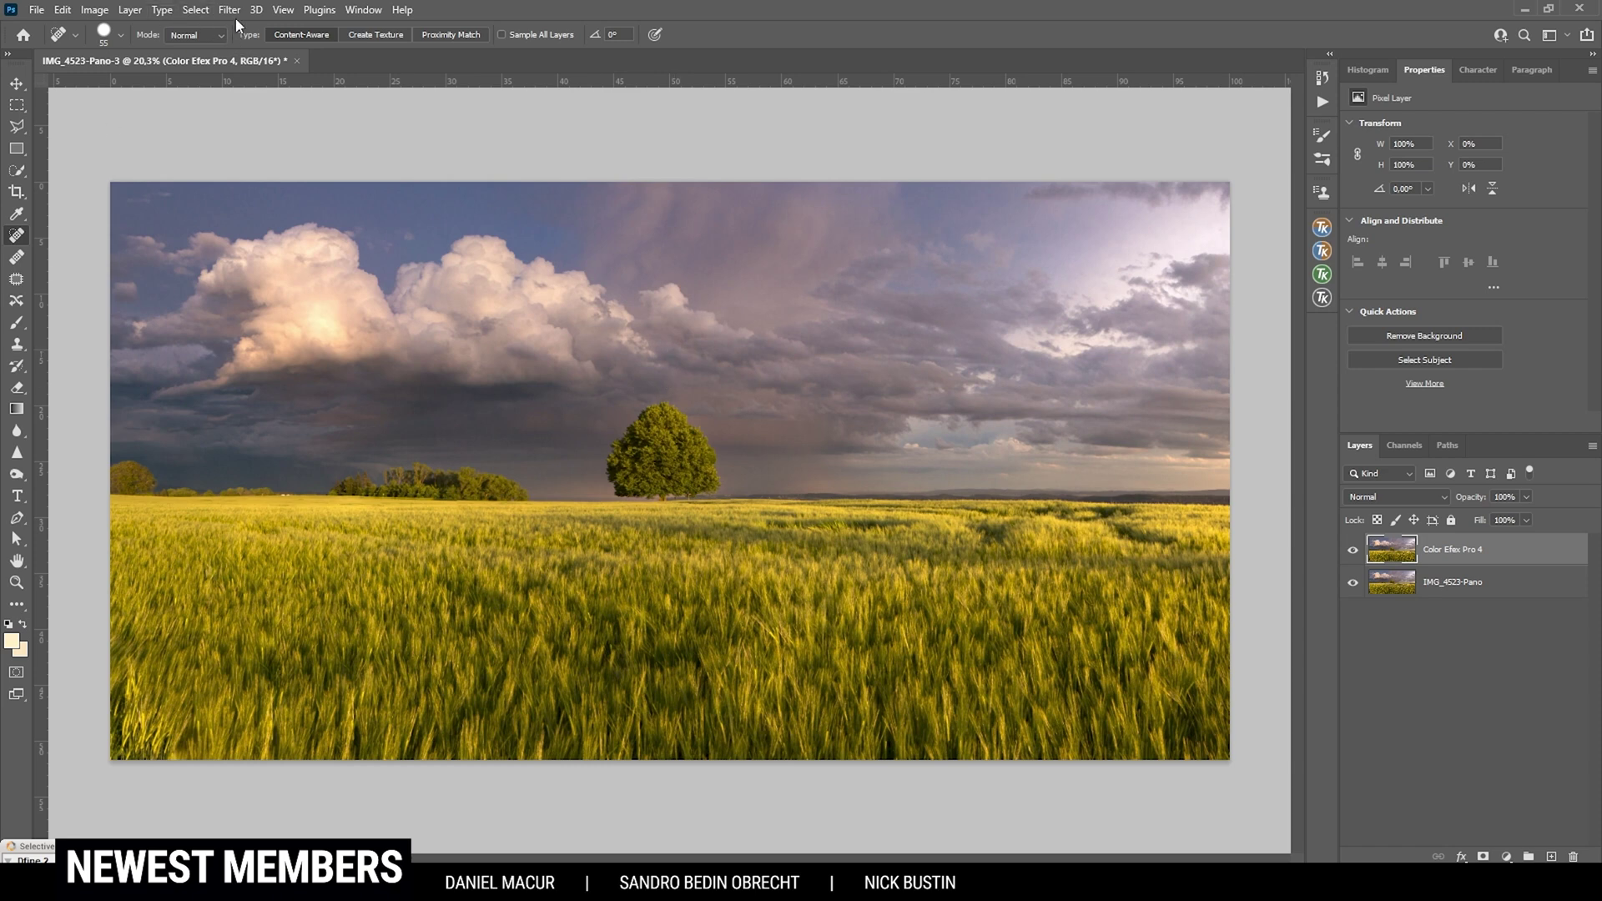
# Step: Run Dfine 2 with its automatic noise profile and apply the result
pyautogui.moveTo(359, 392)
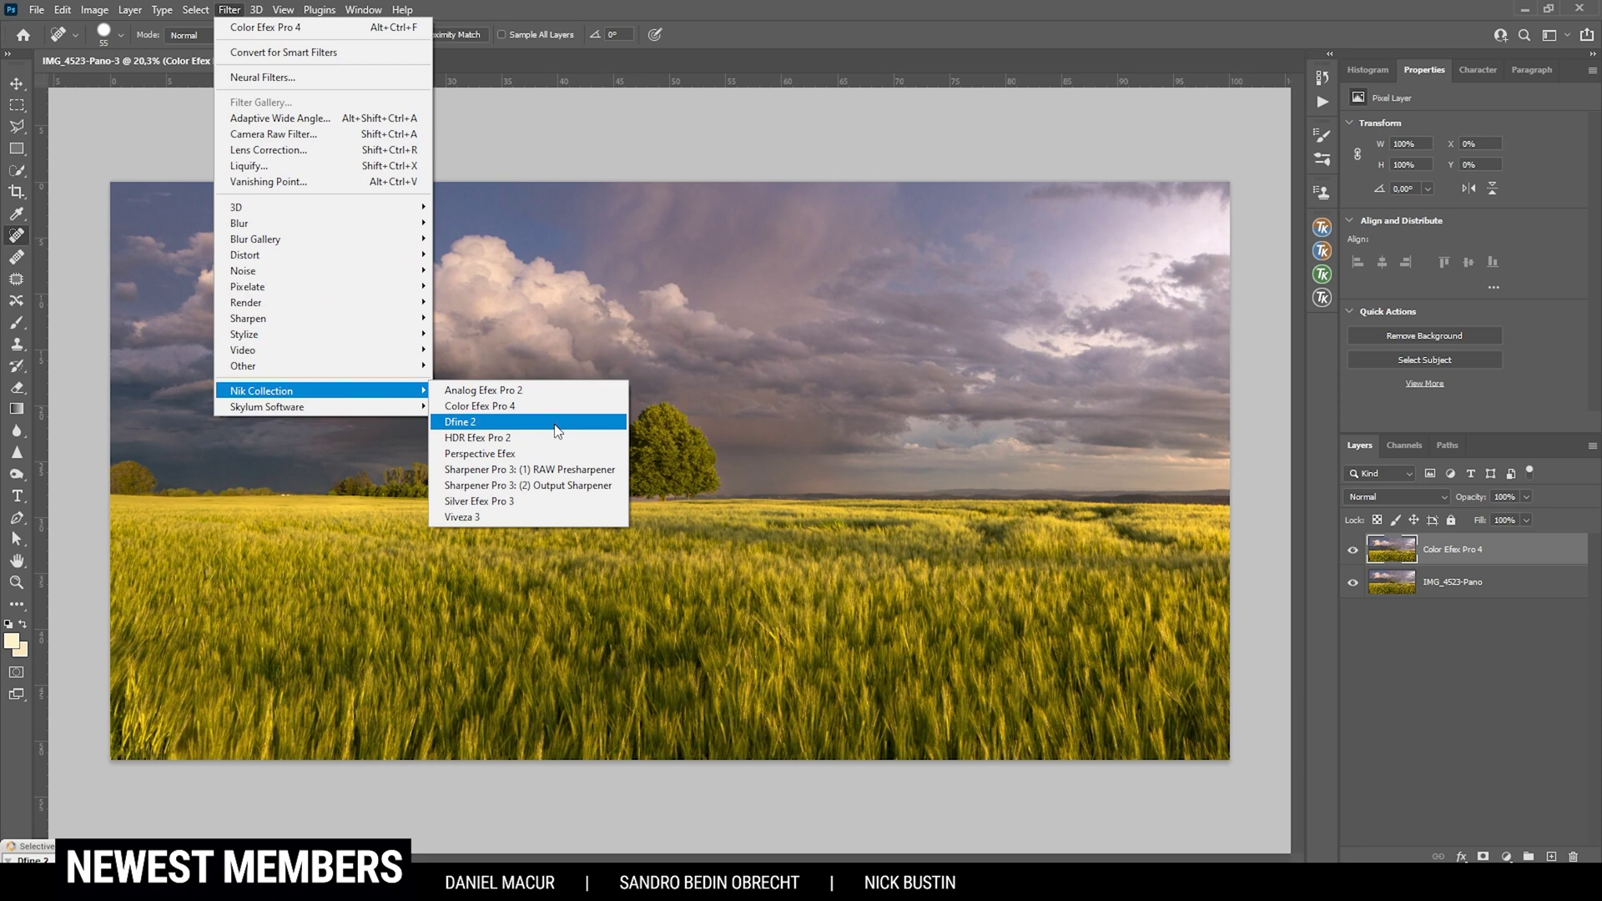
pyautogui.click(557, 426)
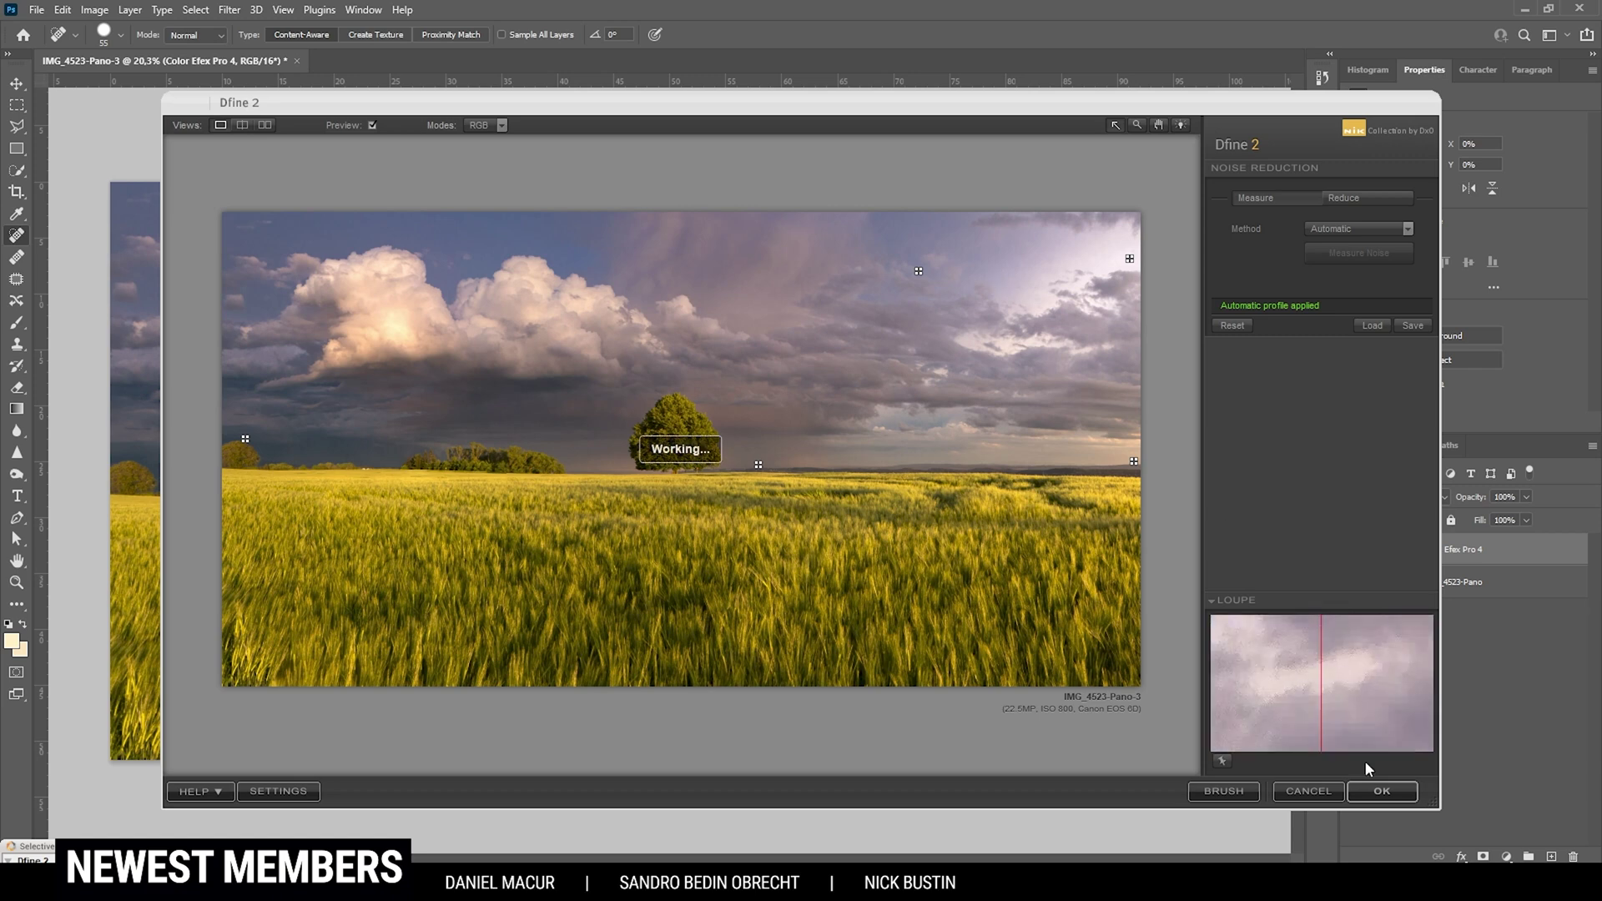
pyautogui.click(1382, 791)
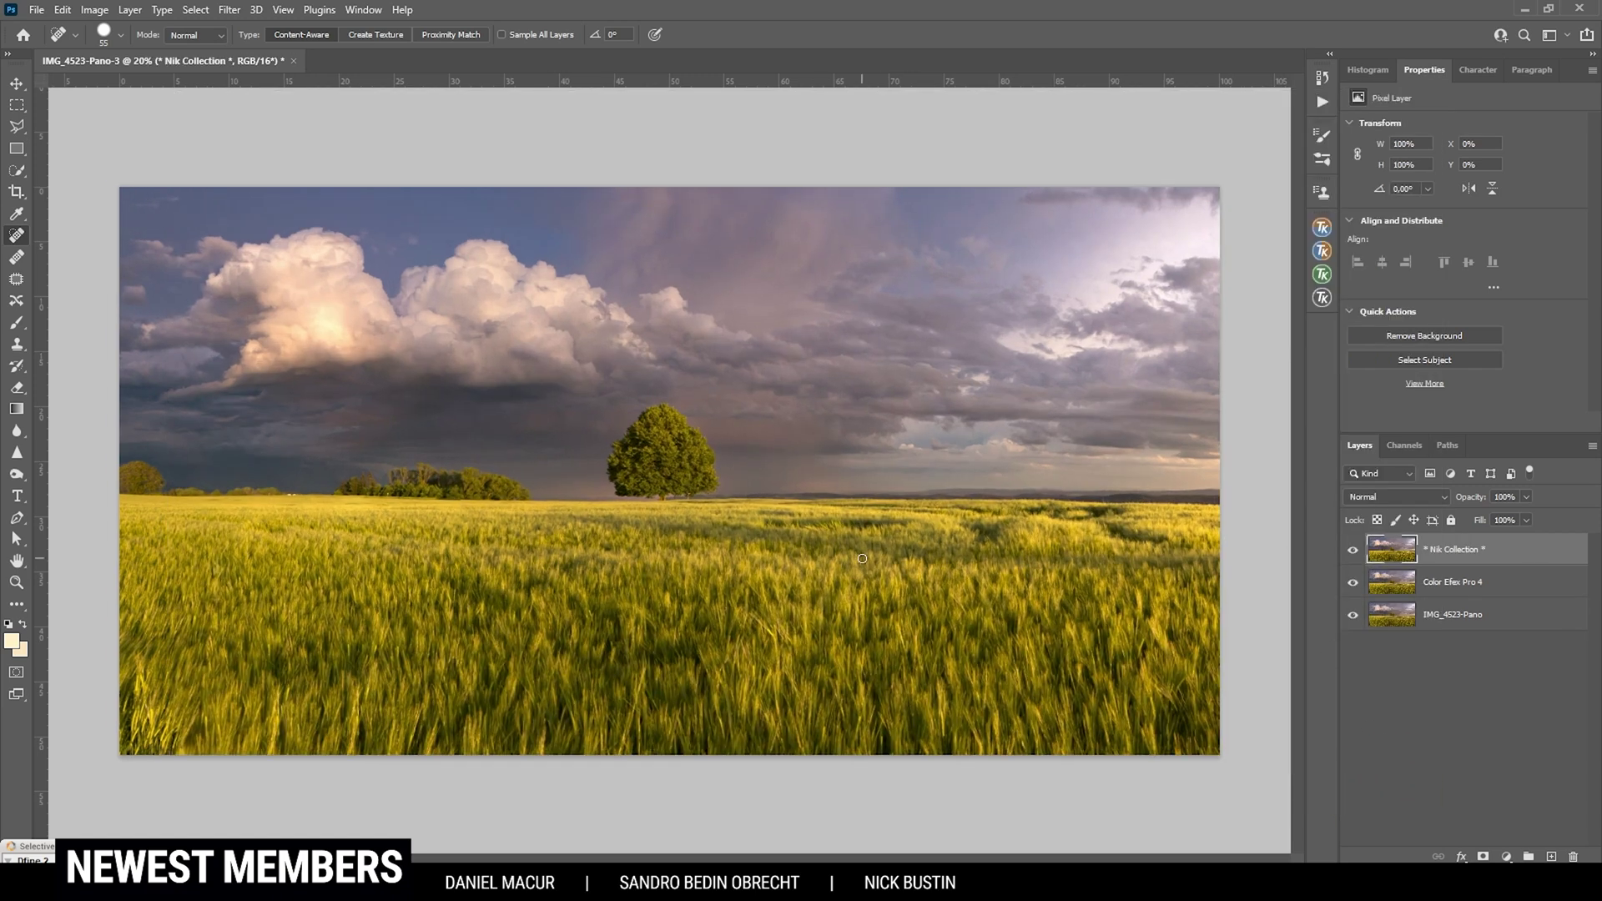